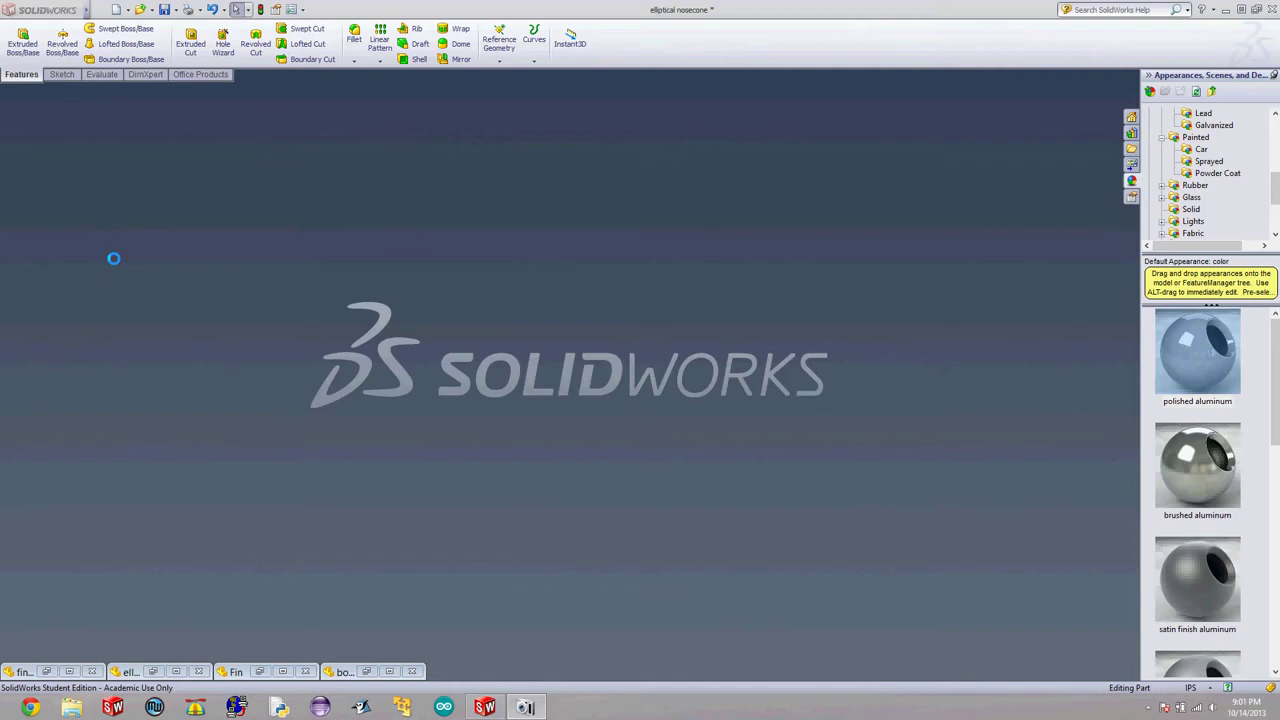
# Create a new assembly and place the fin mount part as its first component.
pyautogui.click(118, 10)
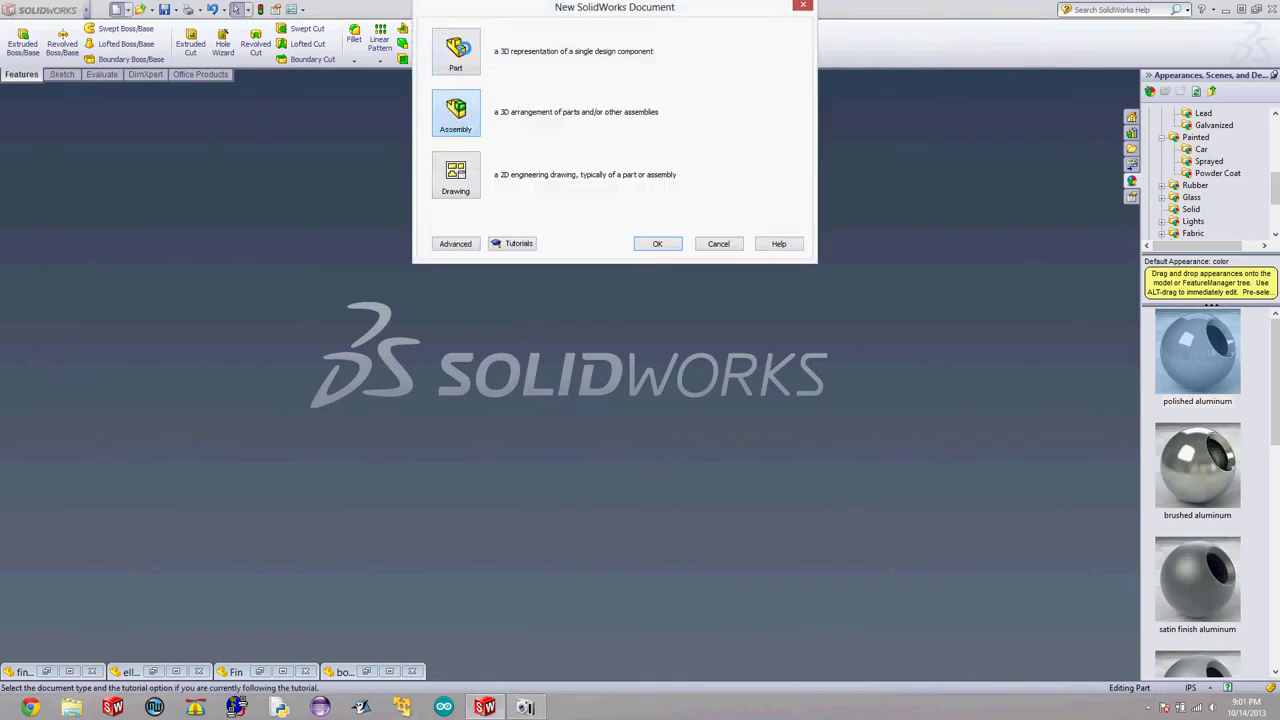
pyautogui.click(665, 243)
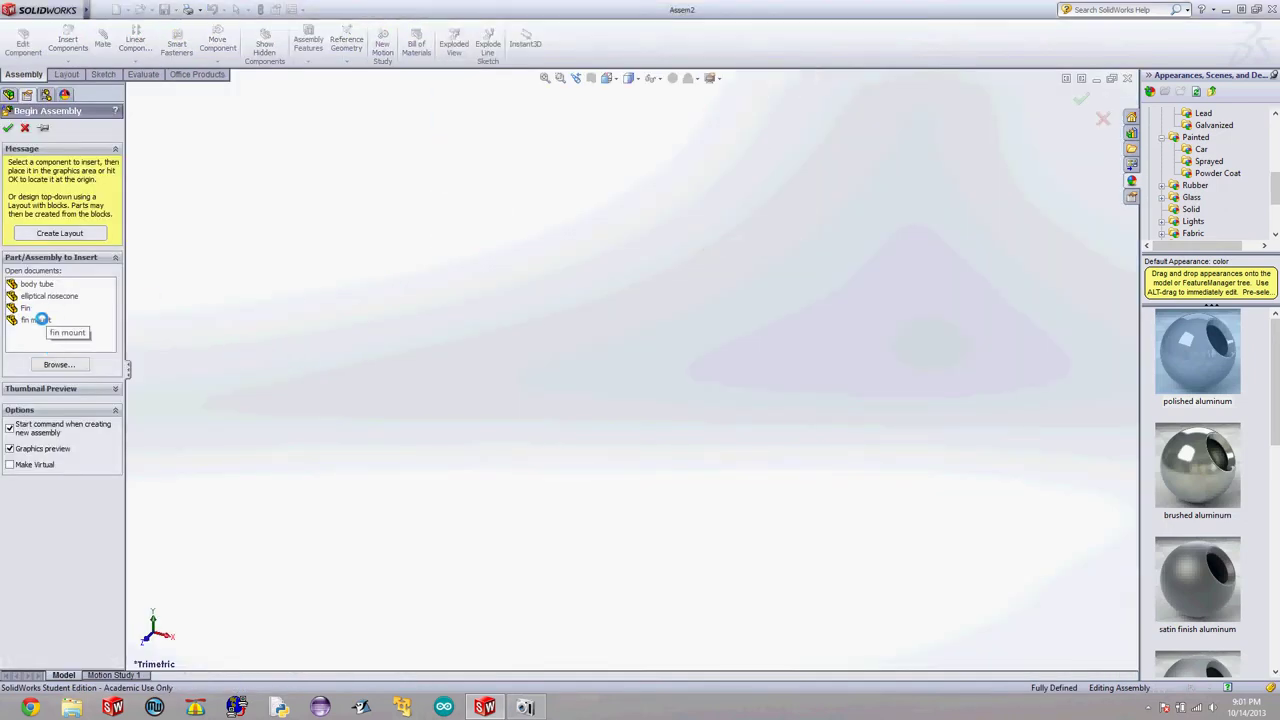
pyautogui.click(40, 319)
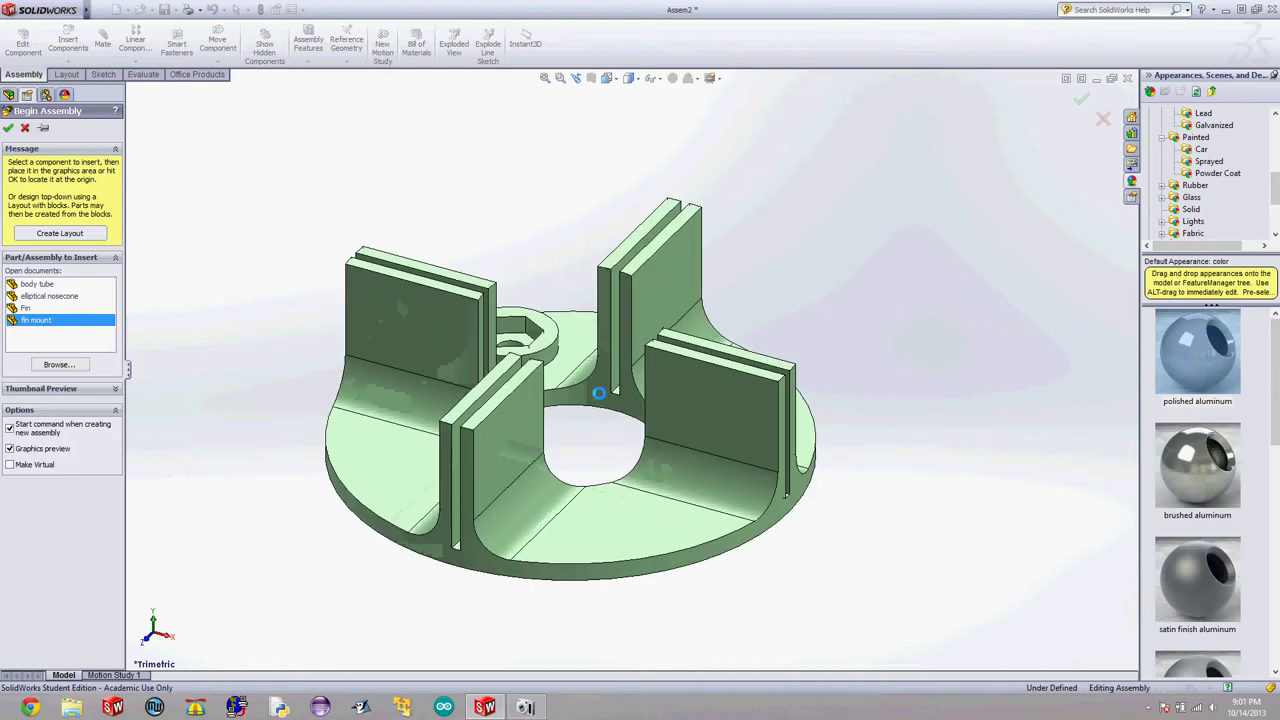
pyautogui.click(641, 384)
pyautogui.scroll(4, 915, 354)
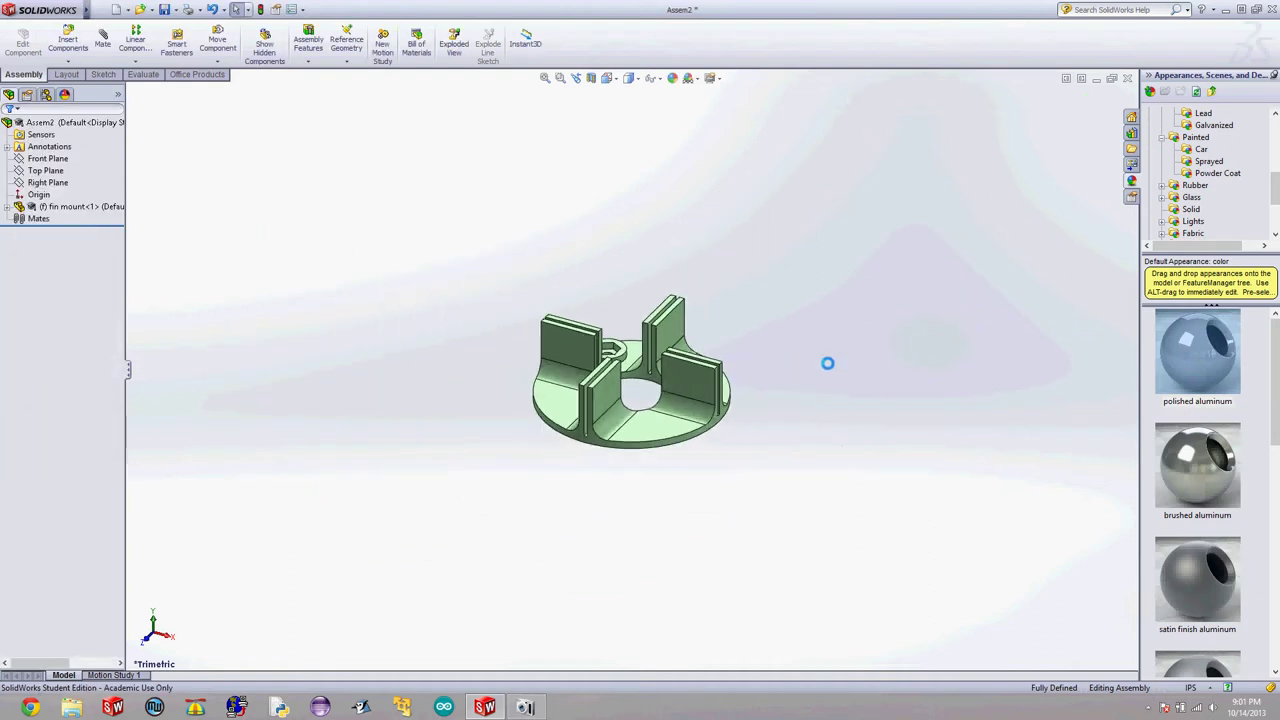
pyautogui.moveTo(828, 363); pyautogui.dragTo(862, 354, button='middle')
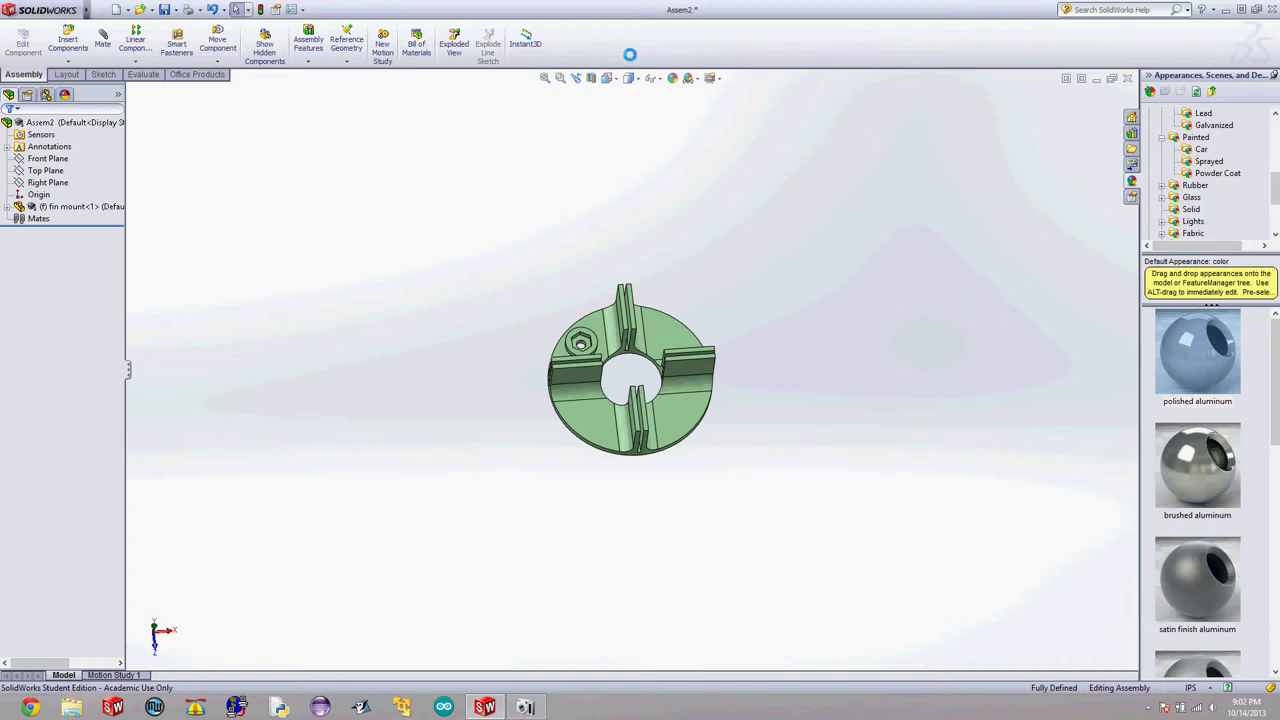
pyautogui.moveTo(794, 306); pyautogui.dragTo(769, 188, button='middle')
pyautogui.scroll(5, 769, 188)
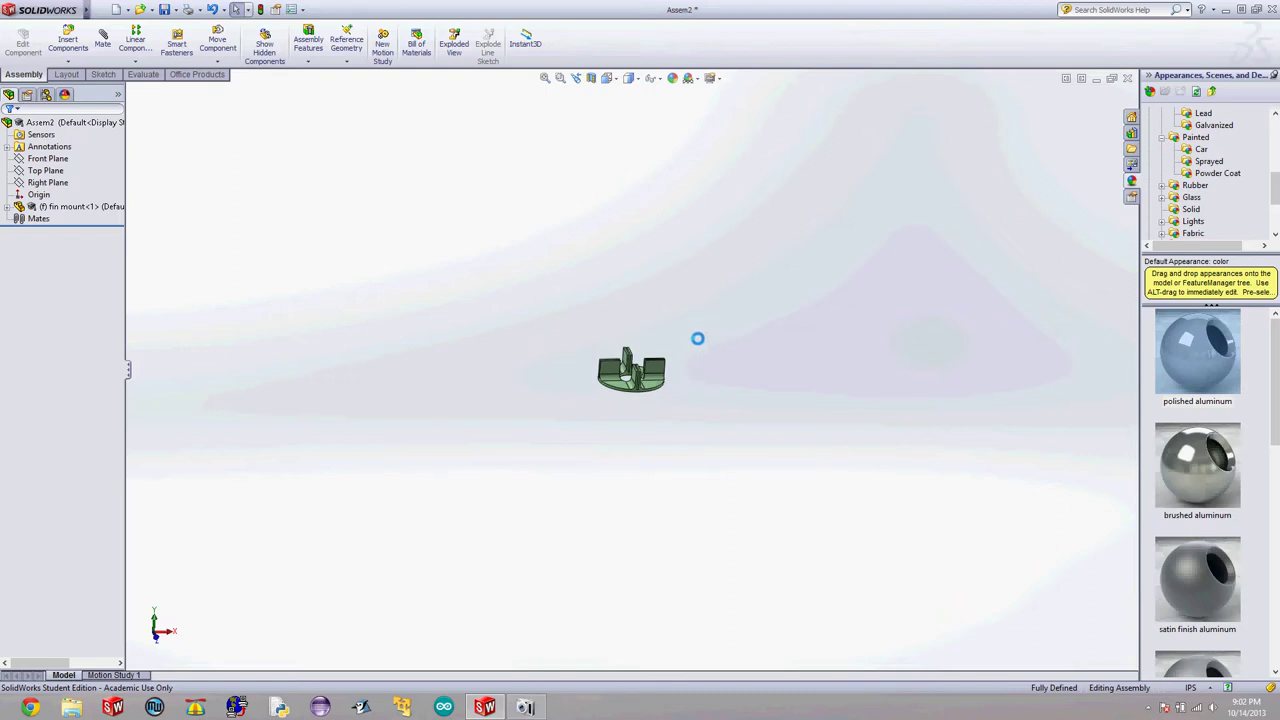
pyautogui.moveTo(689, 420); pyautogui.dragTo(755, 356, button='middle')
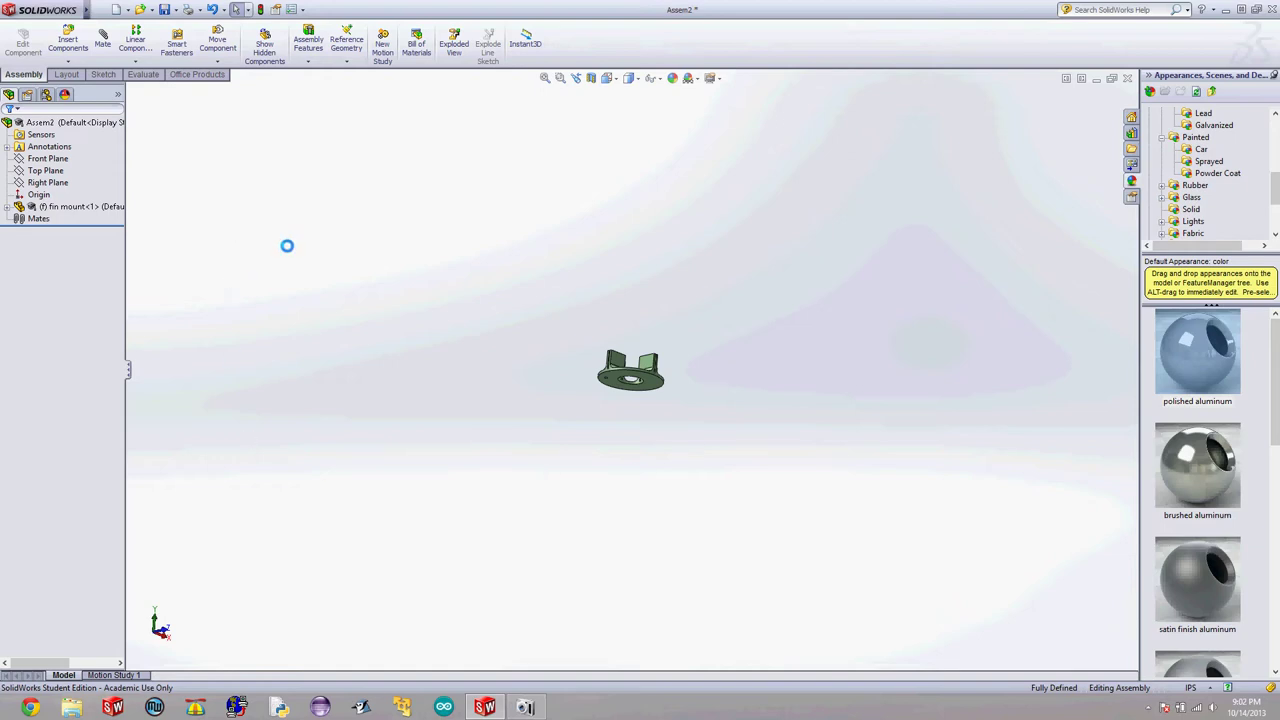
pyautogui.moveTo(326, 164); pyautogui.dragTo(340, 308, button='middle')
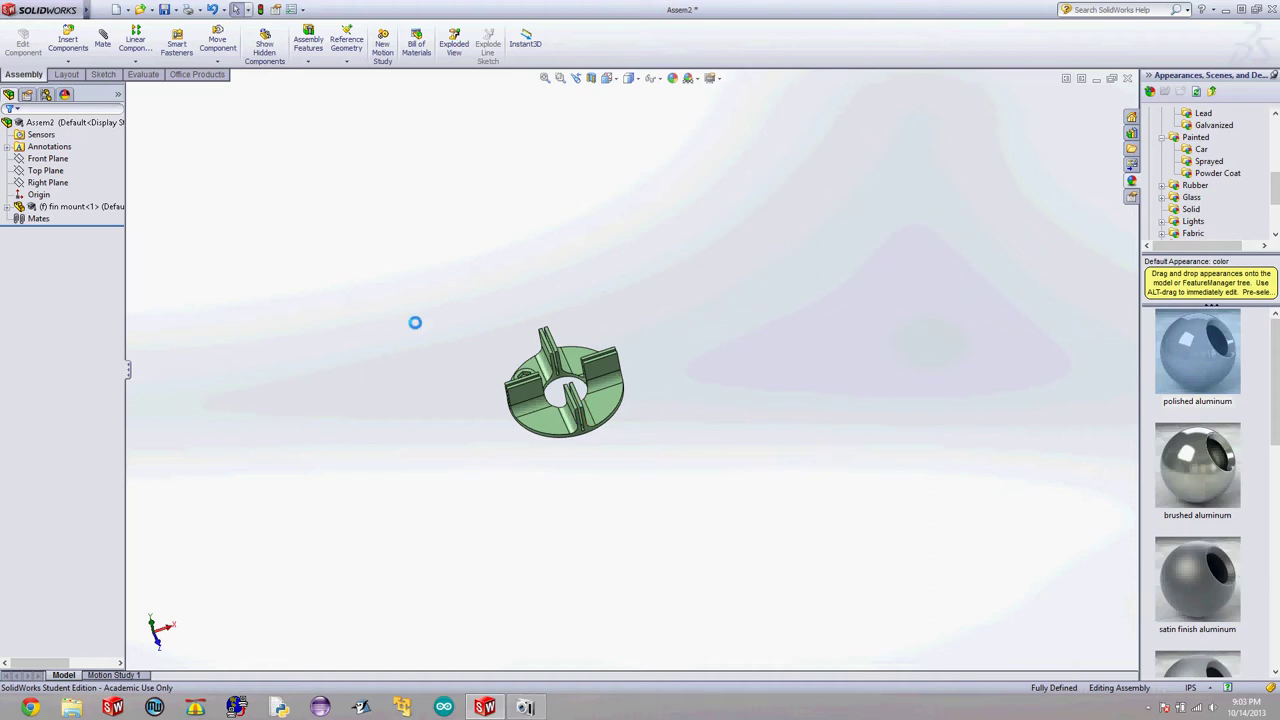
# Insert the Fin part into the assembly, placing it freely beside the fin mount.
pyautogui.click(64, 41)
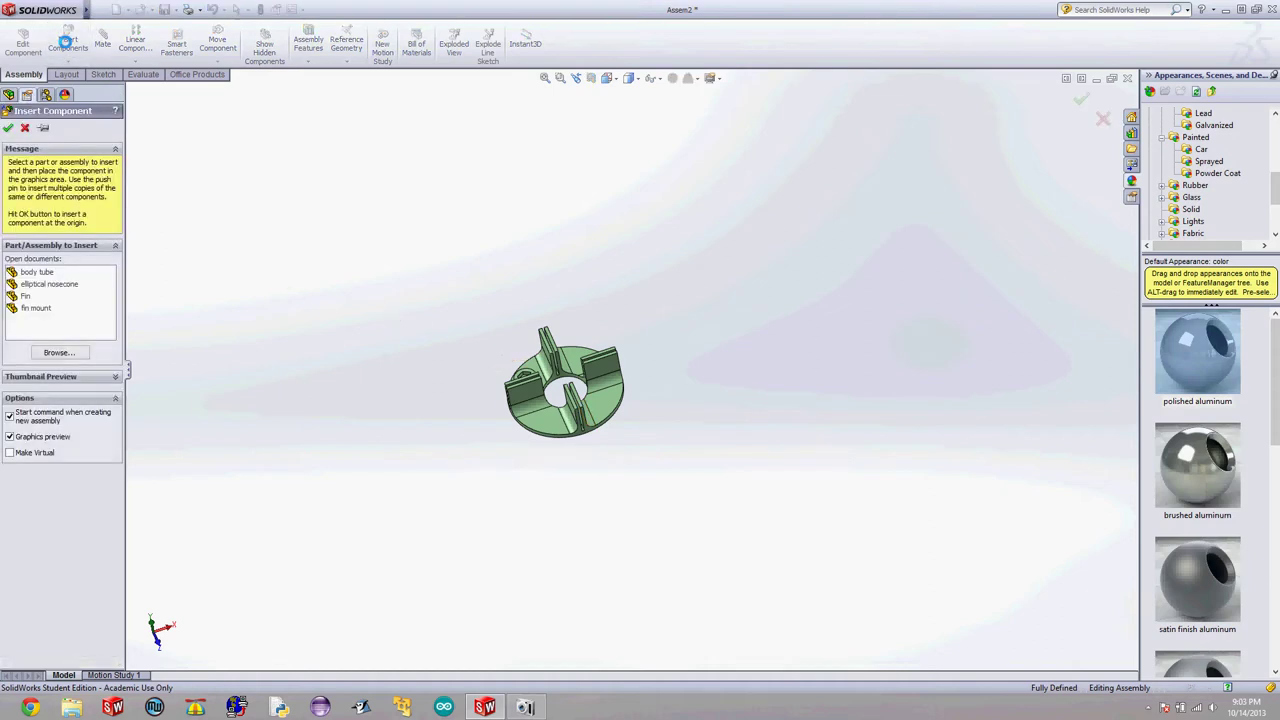
pyautogui.click(25, 297)
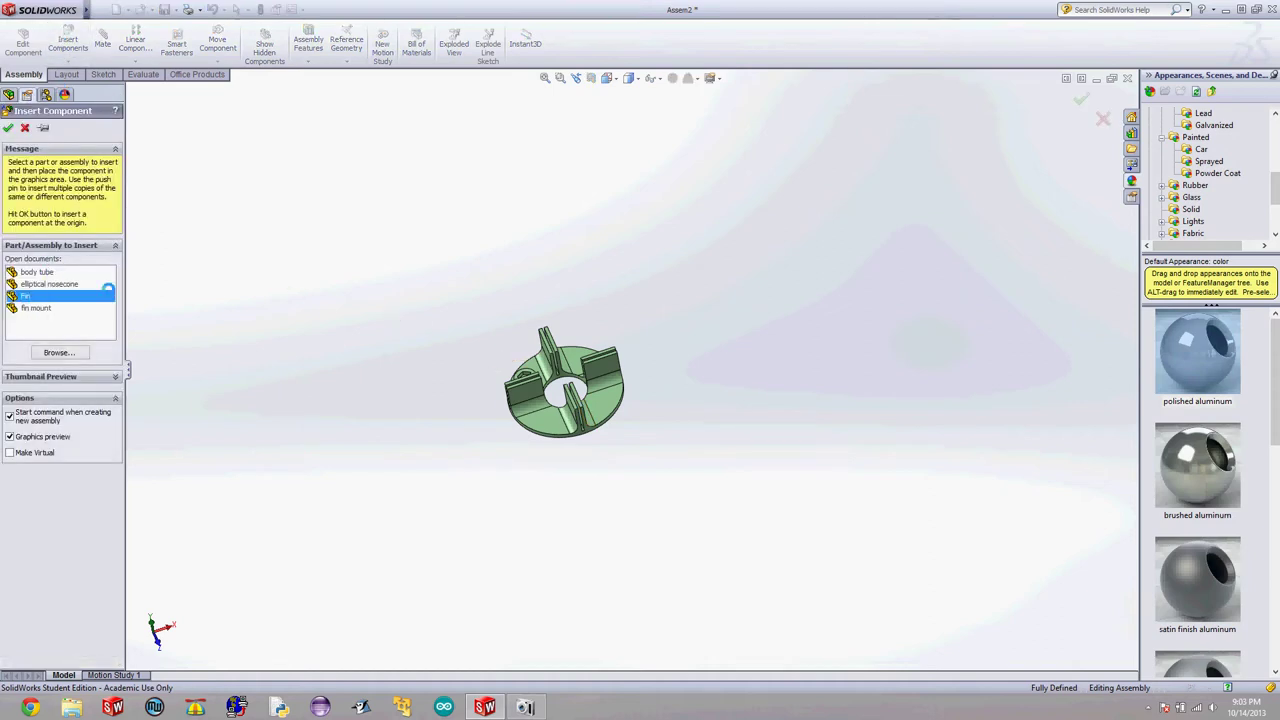
pyautogui.click(841, 247)
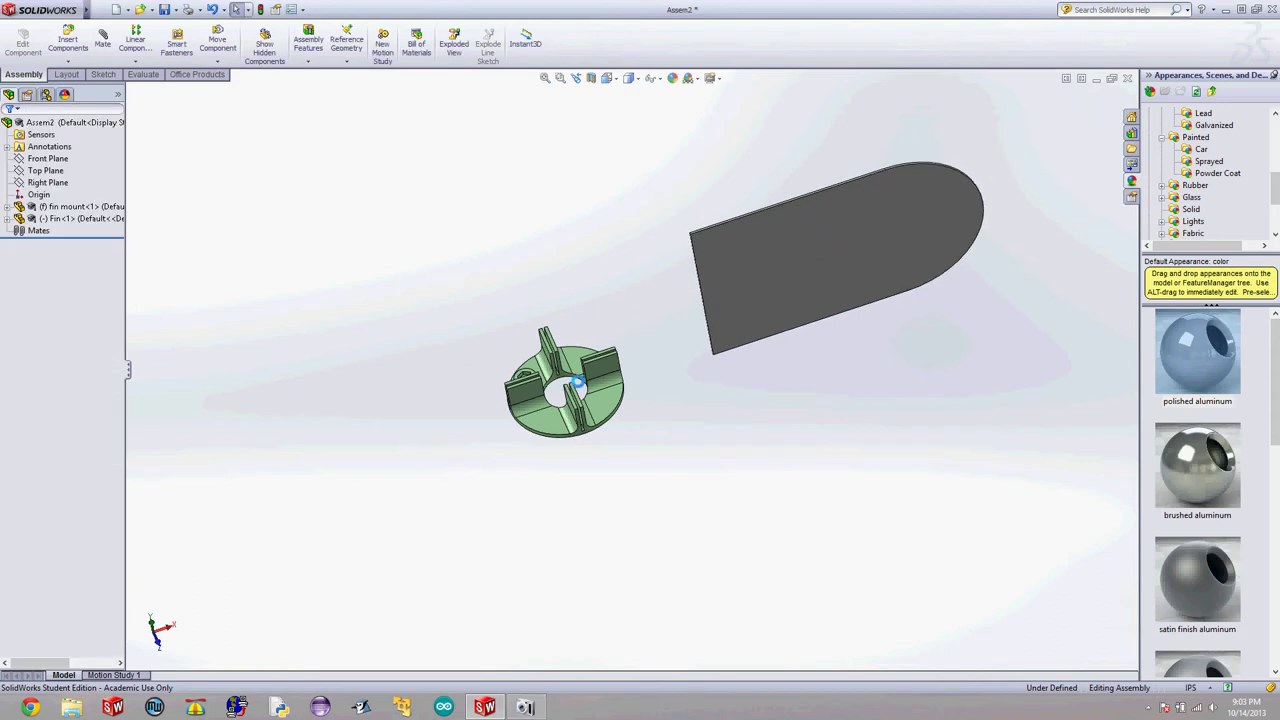
# Add a 0 in distance mate between the fin's flat face and an inner wall of a fin mount slot.
pyautogui.click(104, 38)
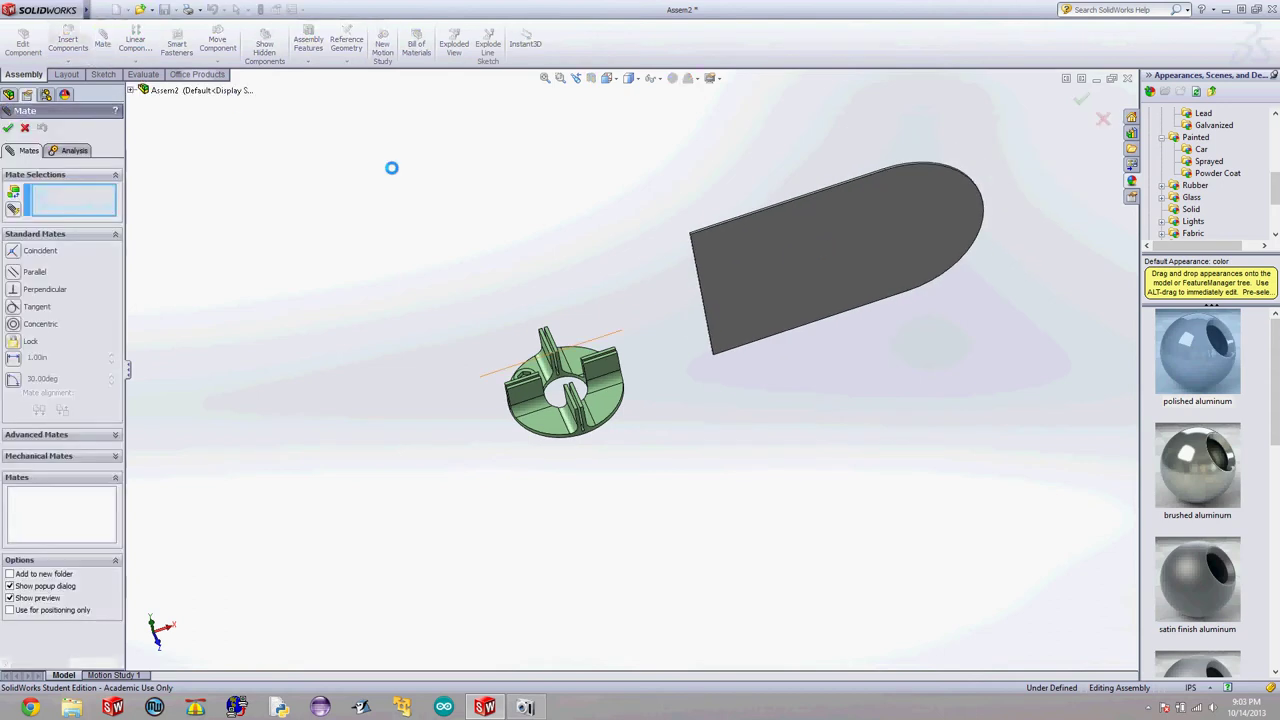
pyautogui.click(751, 257)
pyautogui.moveTo(574, 220); pyautogui.dragTo(608, 396, button='middle')
pyautogui.scroll(-10, 608, 396)
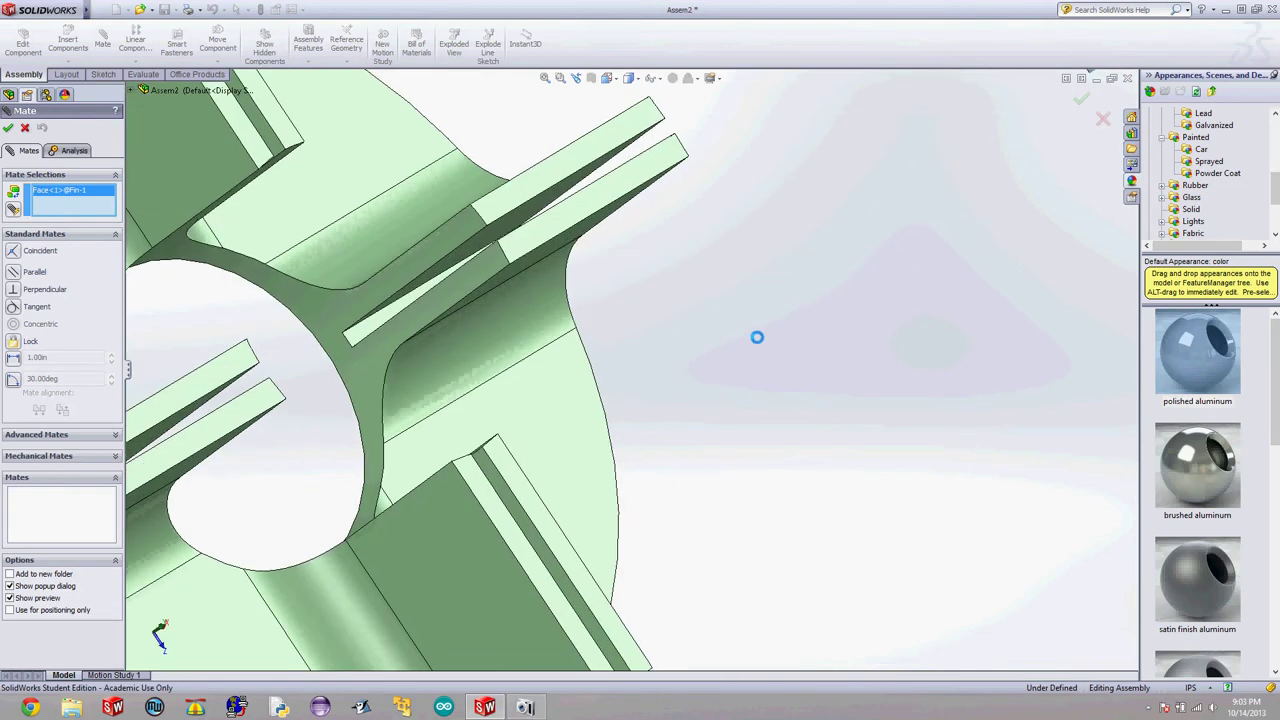
pyautogui.moveTo(757, 337); pyautogui.dragTo(771, 360, button='middle')
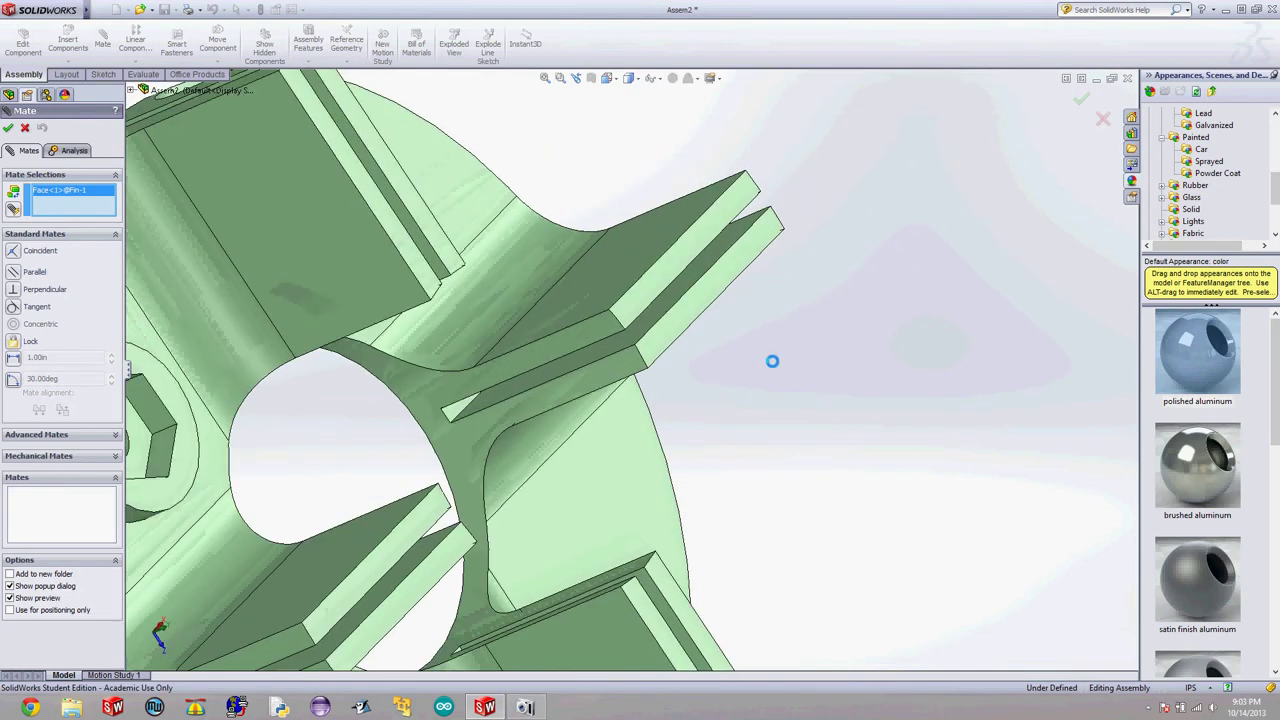
pyautogui.click(659, 310)
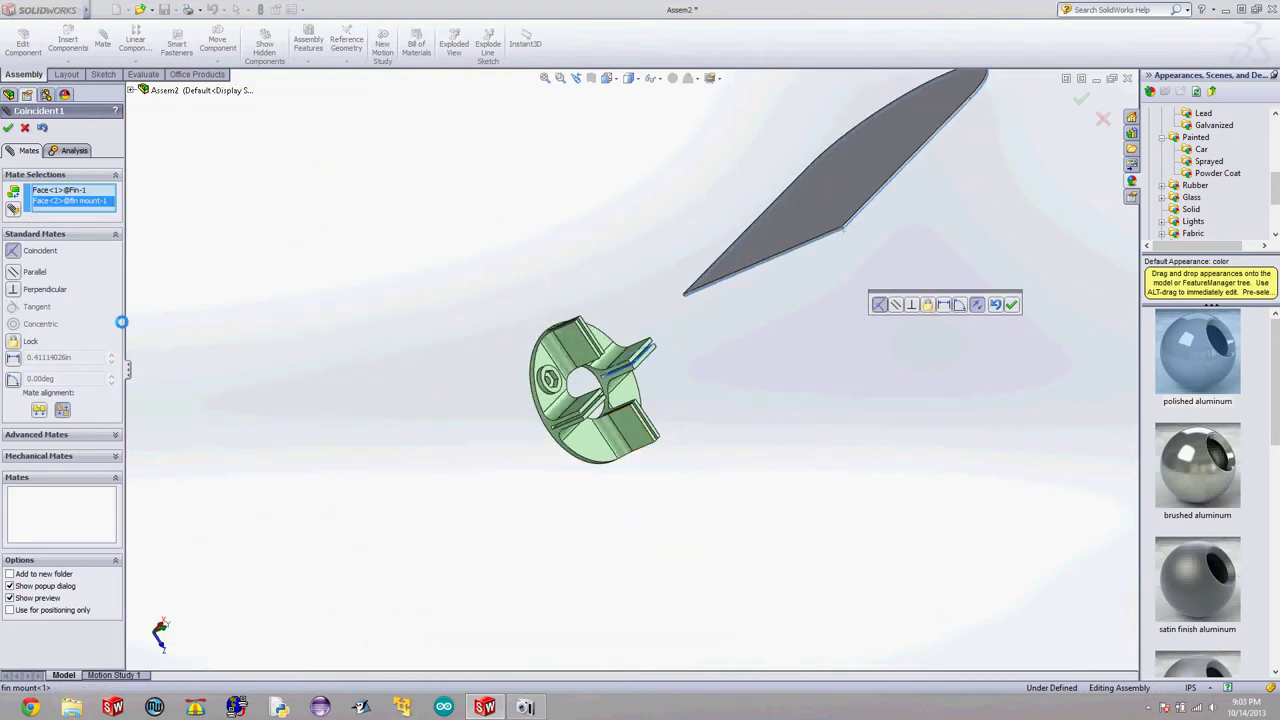
pyautogui.click(15, 358)
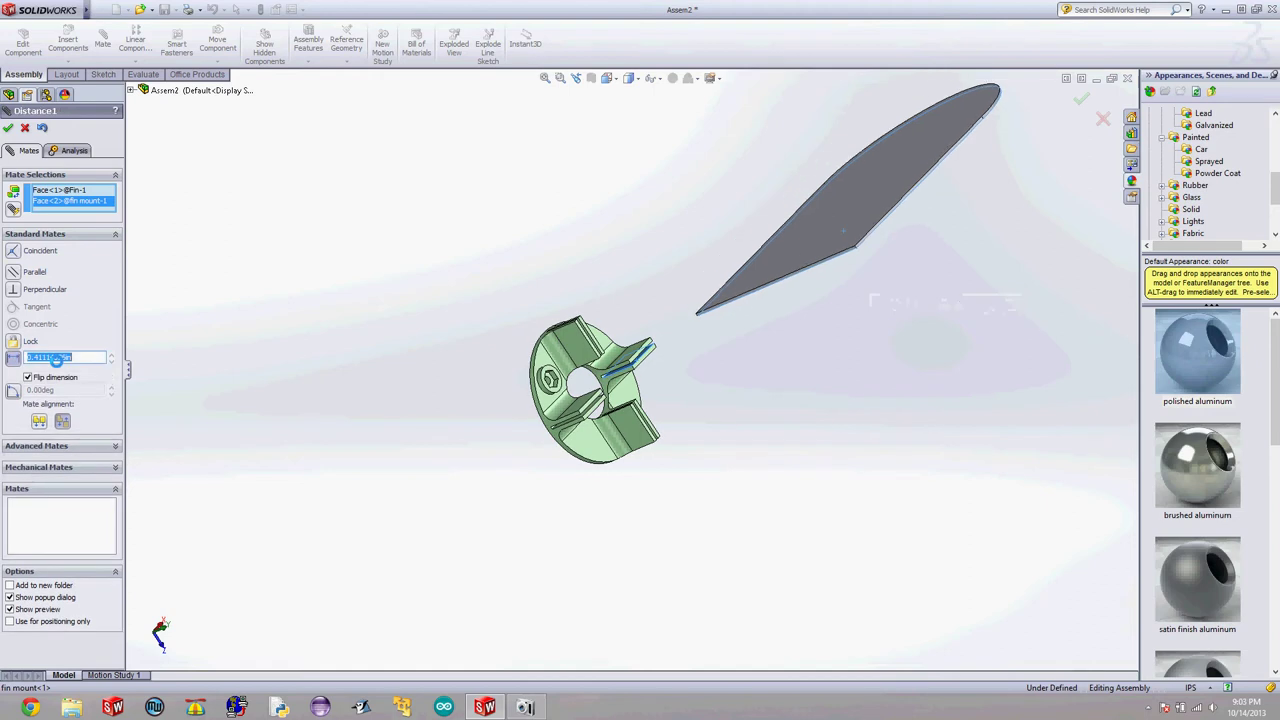
pyautogui.write('0')
pyautogui.press('Return')
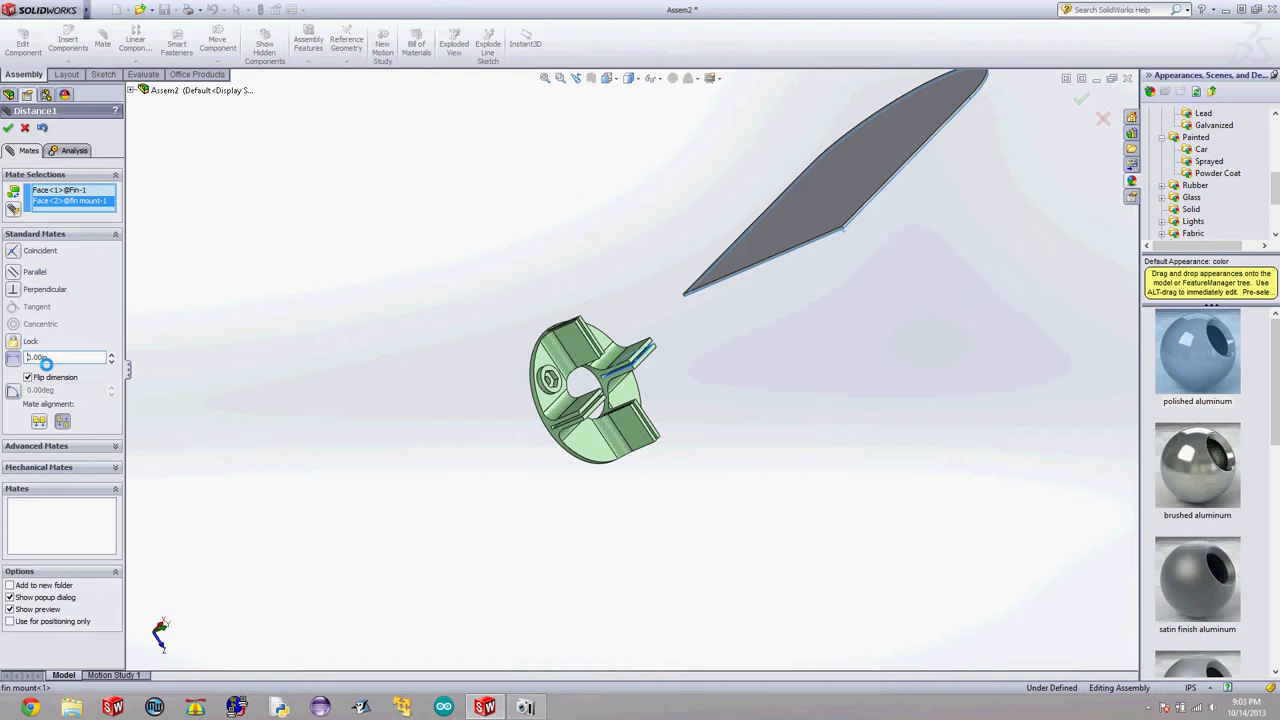
pyautogui.doubleClick(38, 358)
# Add a 0 in distance mate between the fin's long narrow side face and the floor of the same fin mount slot.
pyautogui.moveTo(328, 345); pyautogui.dragTo(300, 317, button='middle')
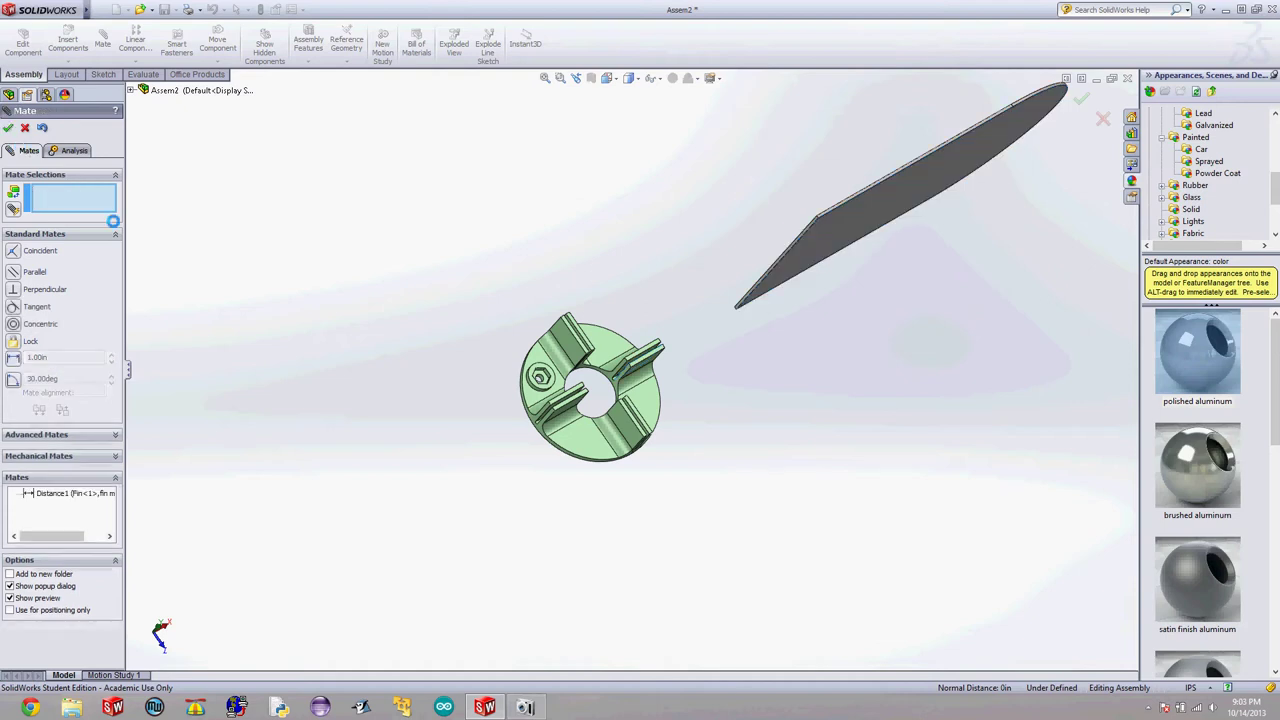
pyautogui.press('Left')
pyautogui.press('Left')
pyautogui.press('Left')
pyautogui.press('Left')
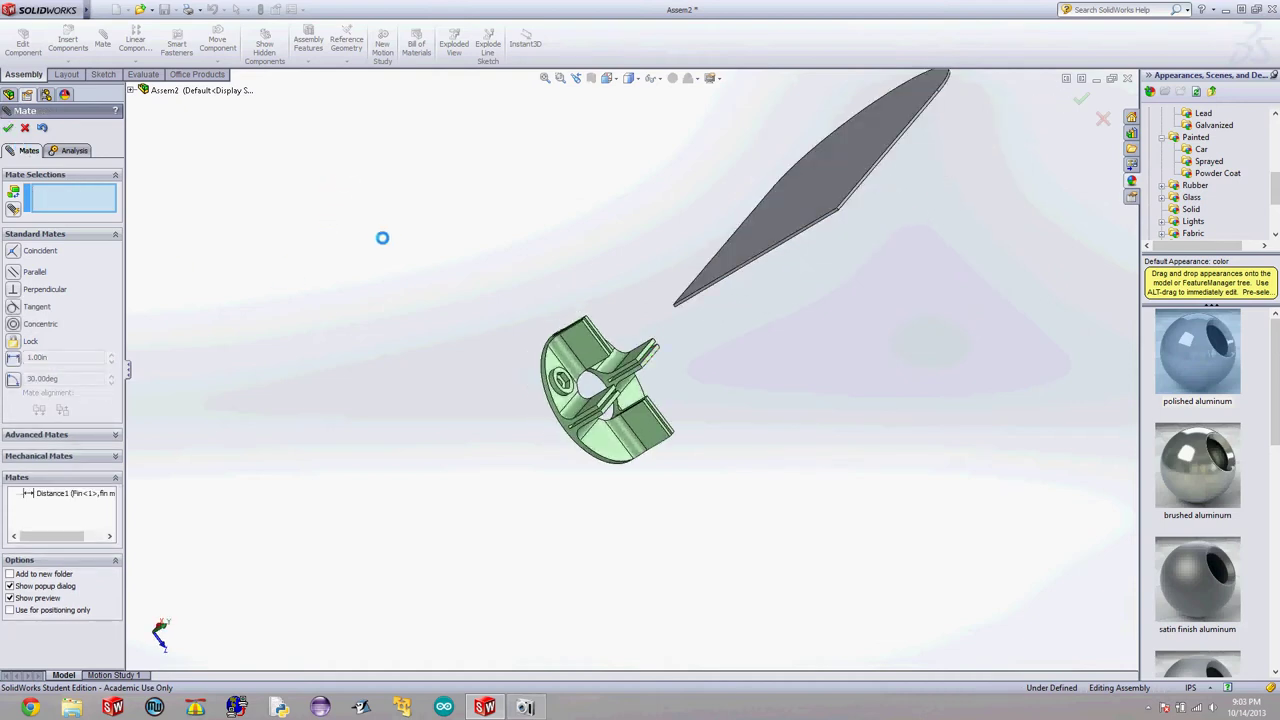
pyautogui.press('Left')
pyautogui.press('Left')
pyautogui.press('Left')
pyautogui.press('Left')
pyautogui.press('Left')
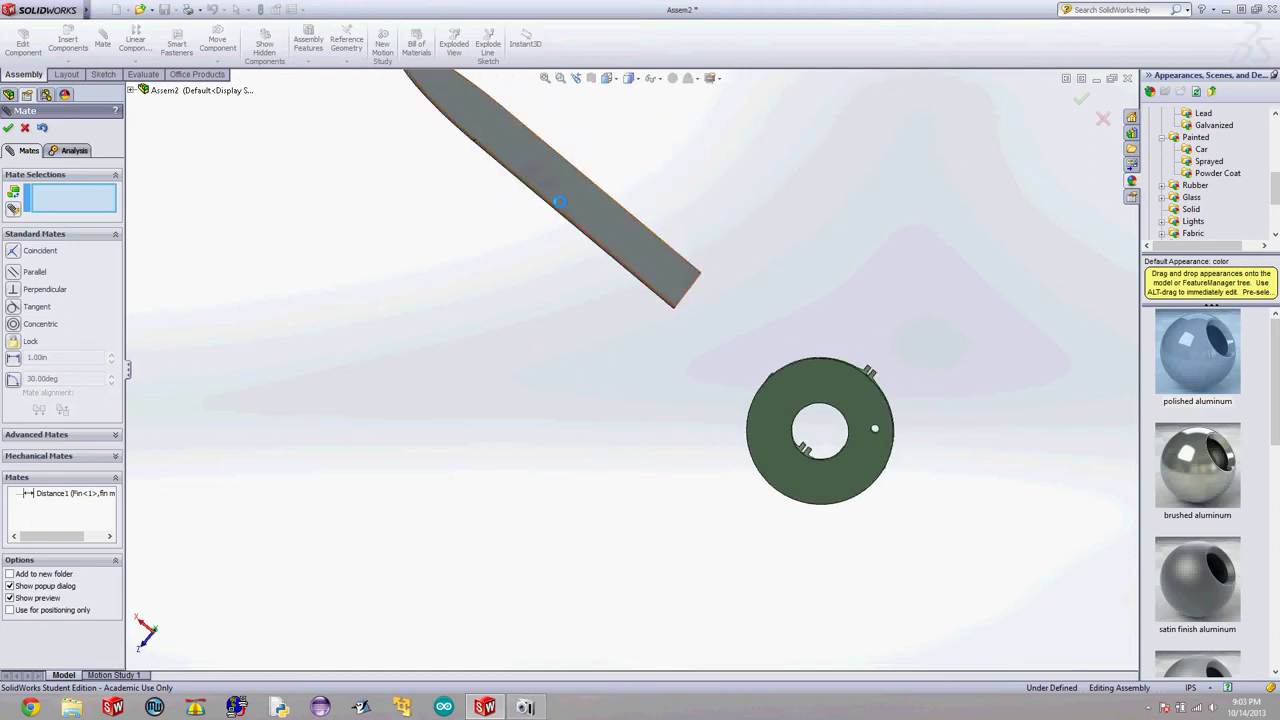
pyautogui.scroll(-5, 561, 198)
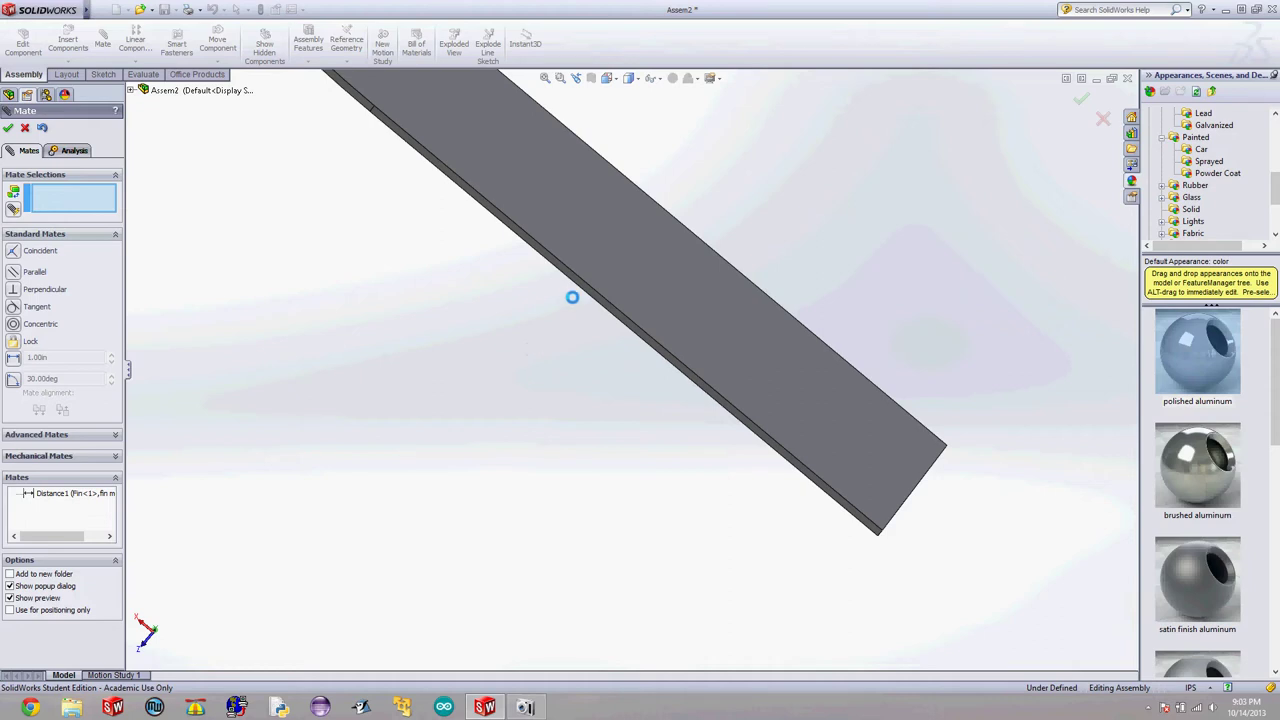
pyautogui.click(584, 286)
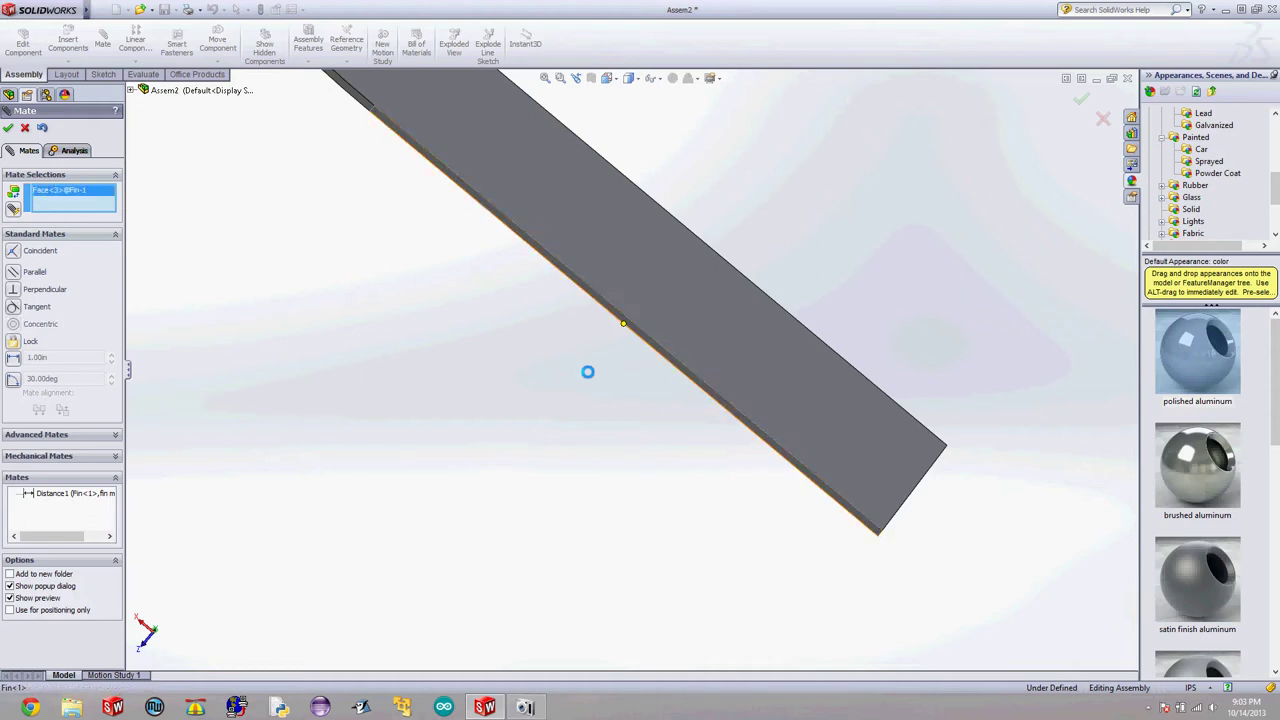
pyautogui.scroll(5, 583, 426)
pyautogui.moveTo(560, 449); pyautogui.dragTo(749, 406, button='middle')
pyautogui.scroll(-8, 749, 406)
pyautogui.scroll(-5, 683, 338)
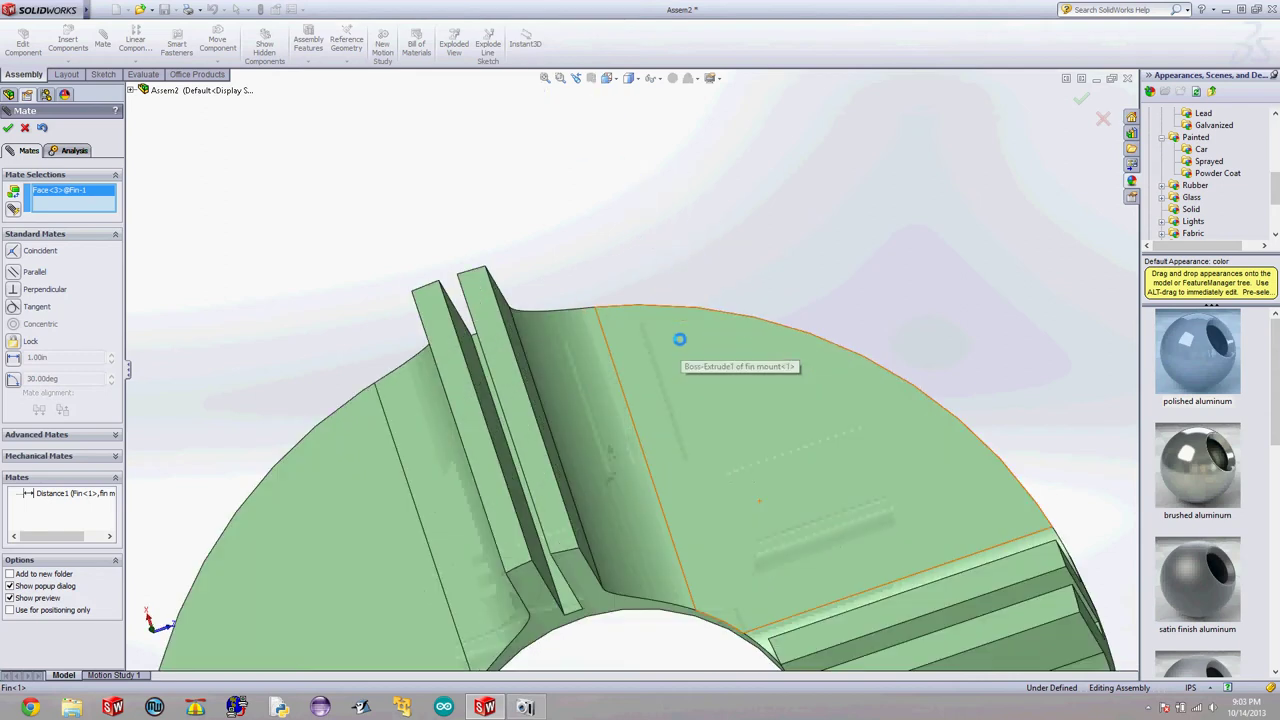
pyautogui.moveTo(672, 262); pyautogui.dragTo(517, 563, button='middle')
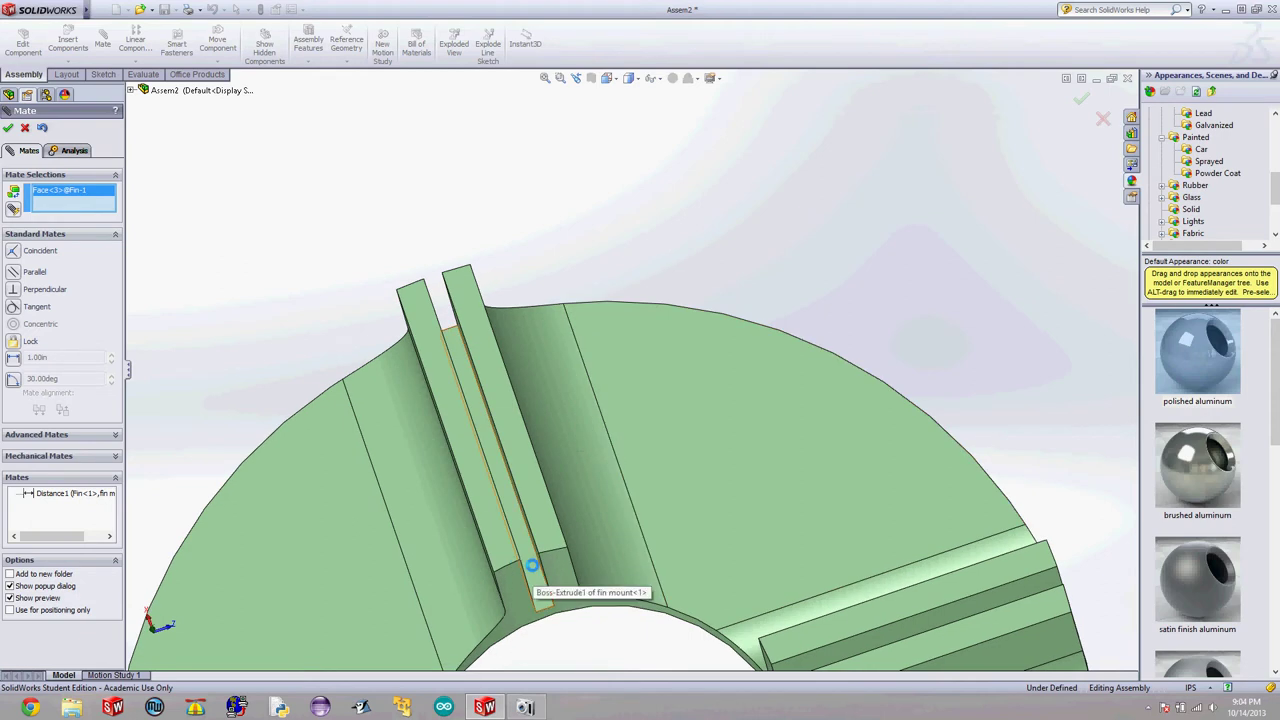
pyautogui.click(532, 566)
pyautogui.scroll(5, 627, 383)
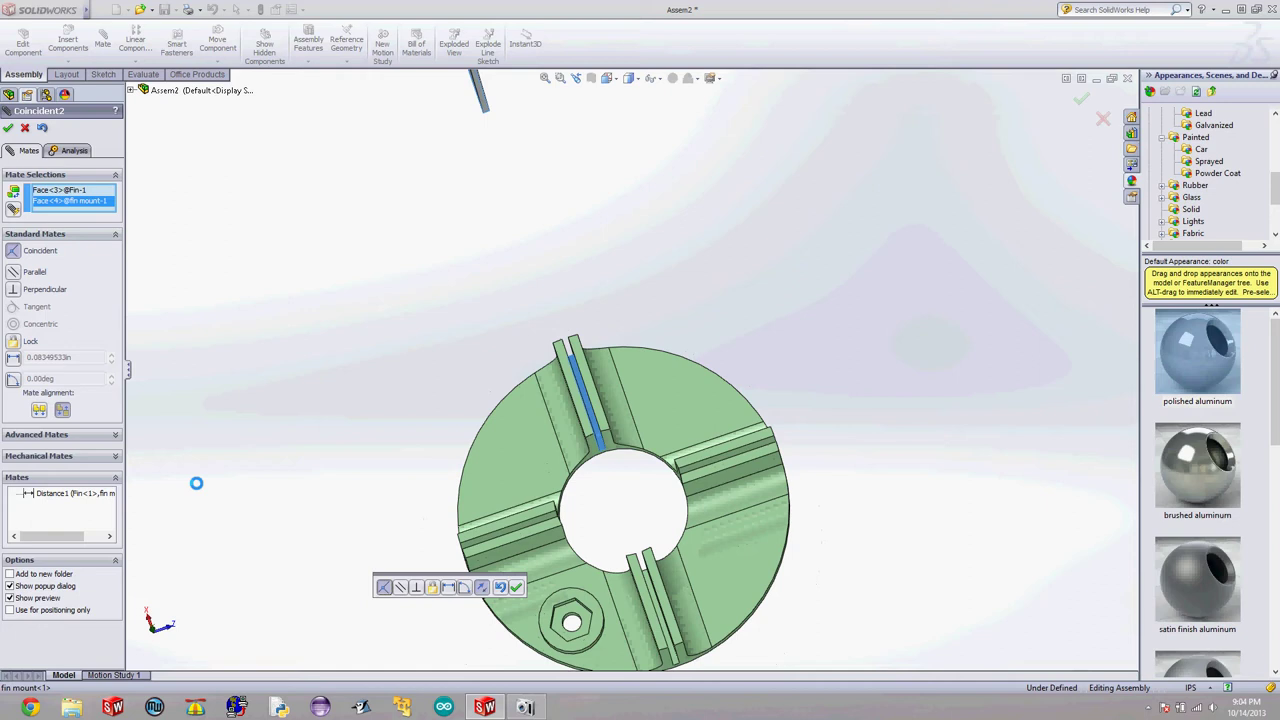
pyautogui.click(52, 357)
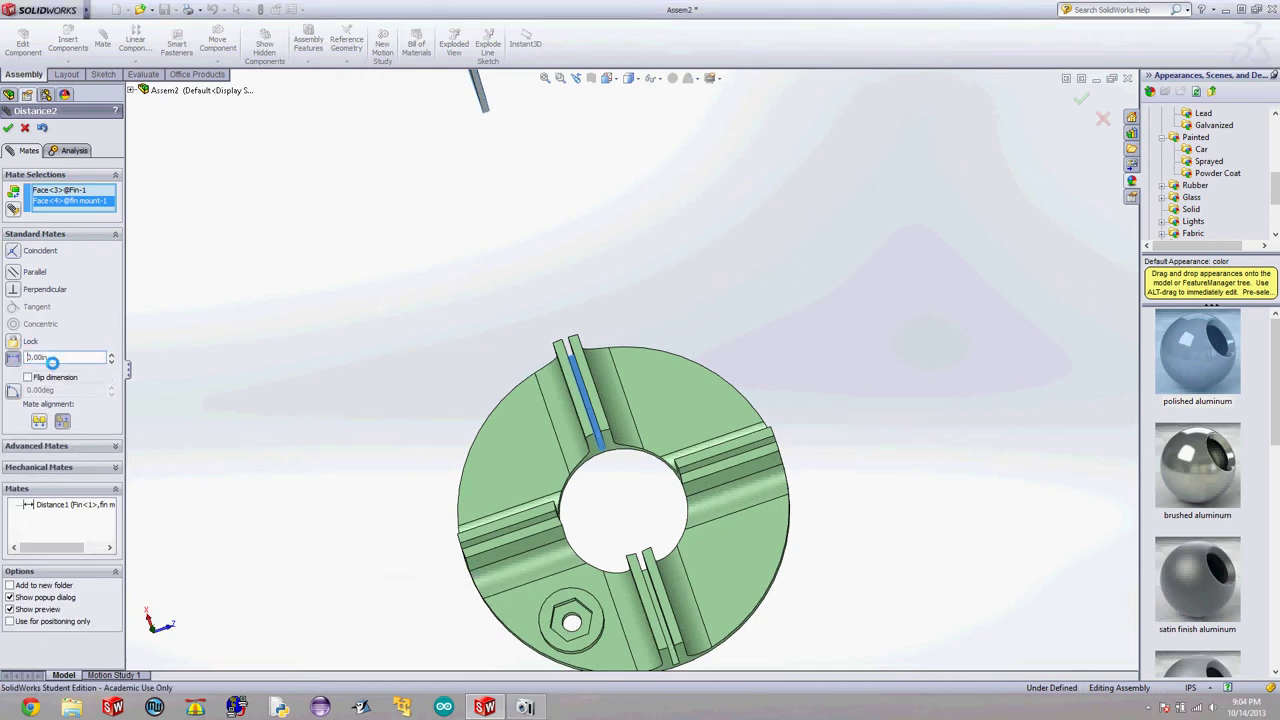
pyautogui.click(10, 129)
pyautogui.scroll(5, 406, 380)
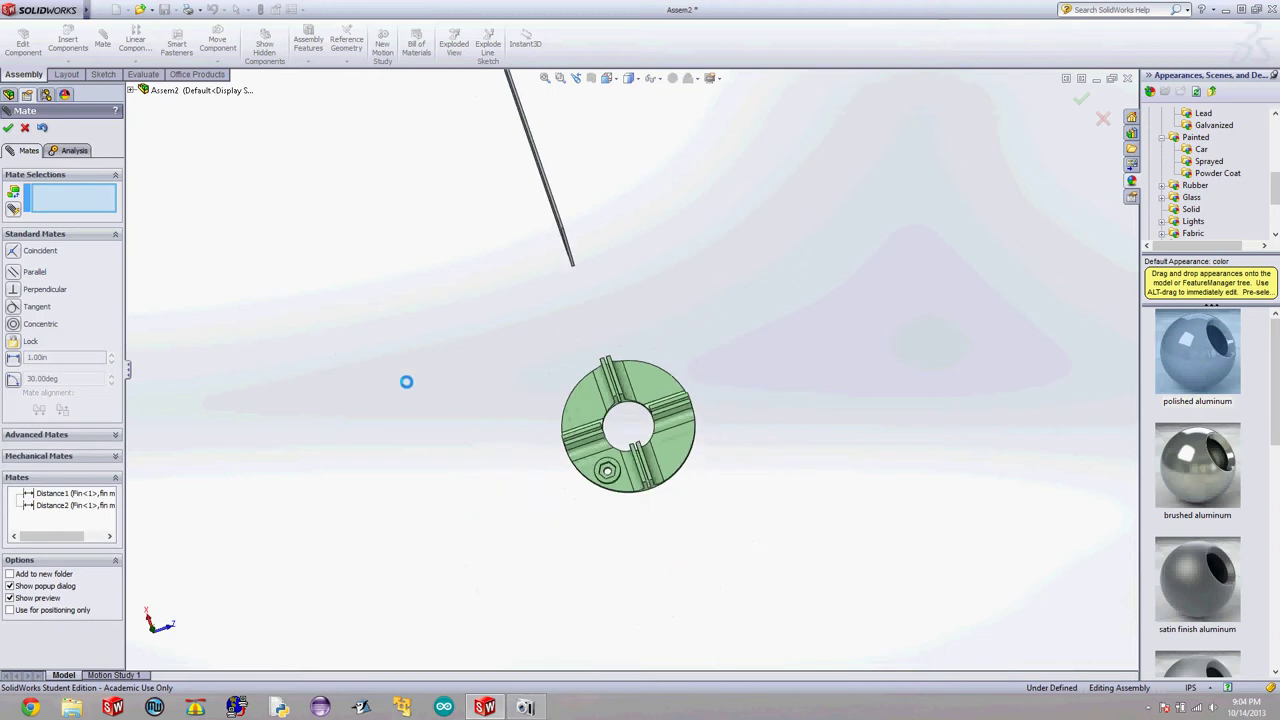
pyautogui.moveTo(406, 380); pyautogui.dragTo(531, 431, button='middle')
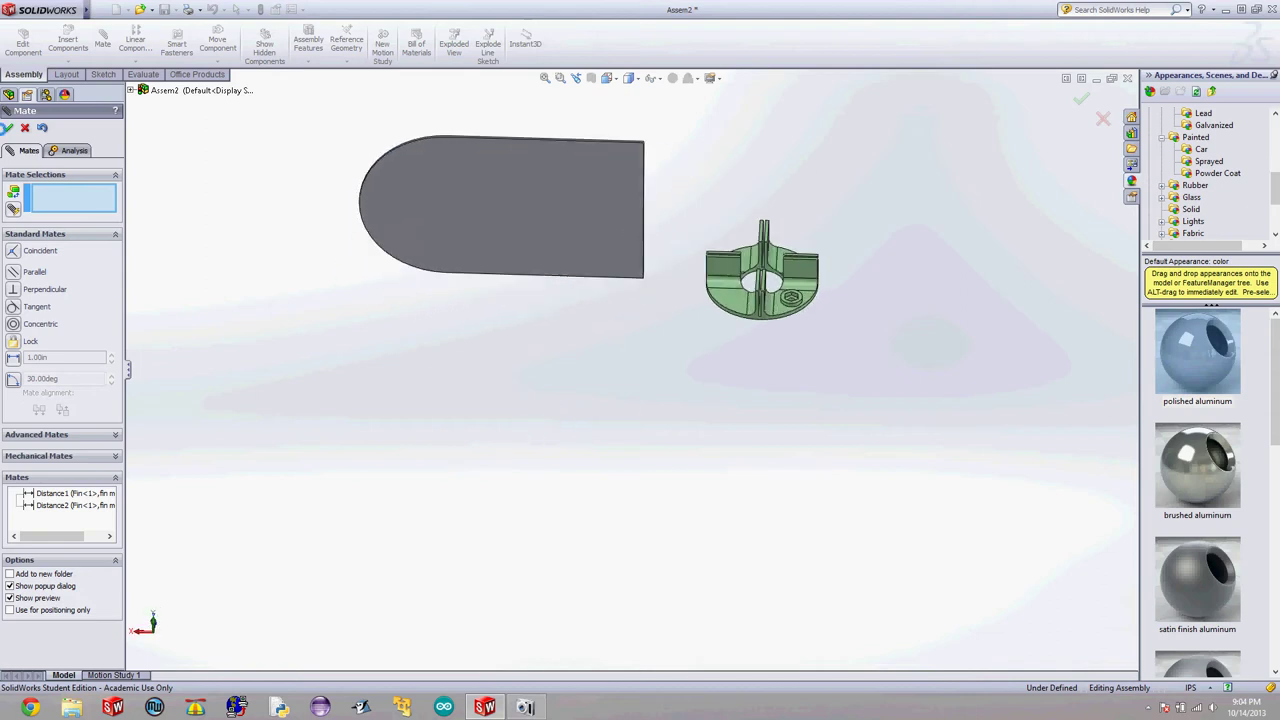
pyautogui.moveTo(648, 257)
pyautogui.mouseDown(button='middle')
pyautogui.moveTo(637, 234)
pyautogui.moveTo(651, 234)
pyautogui.mouseUp(button='middle')
pyautogui.click(636, 234)
pyautogui.scroll(-4, 822, 314)
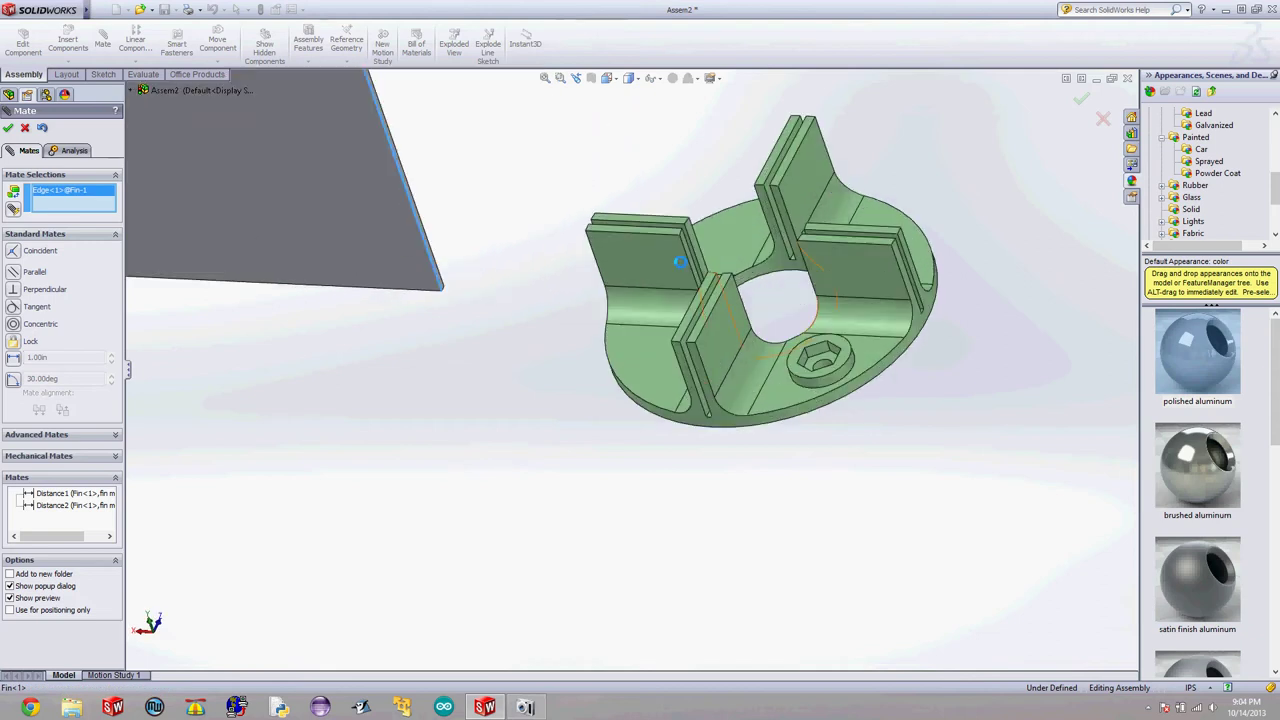
pyautogui.scroll(-2, 675, 257)
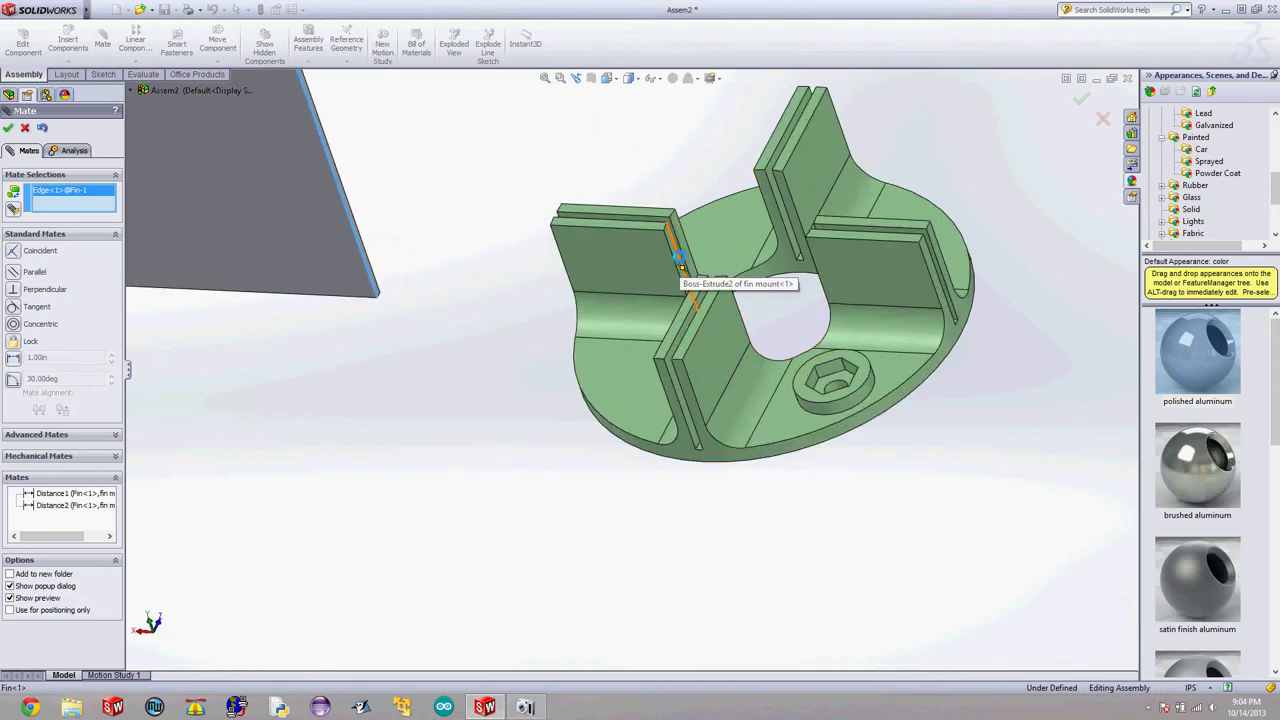
pyautogui.click(678, 258)
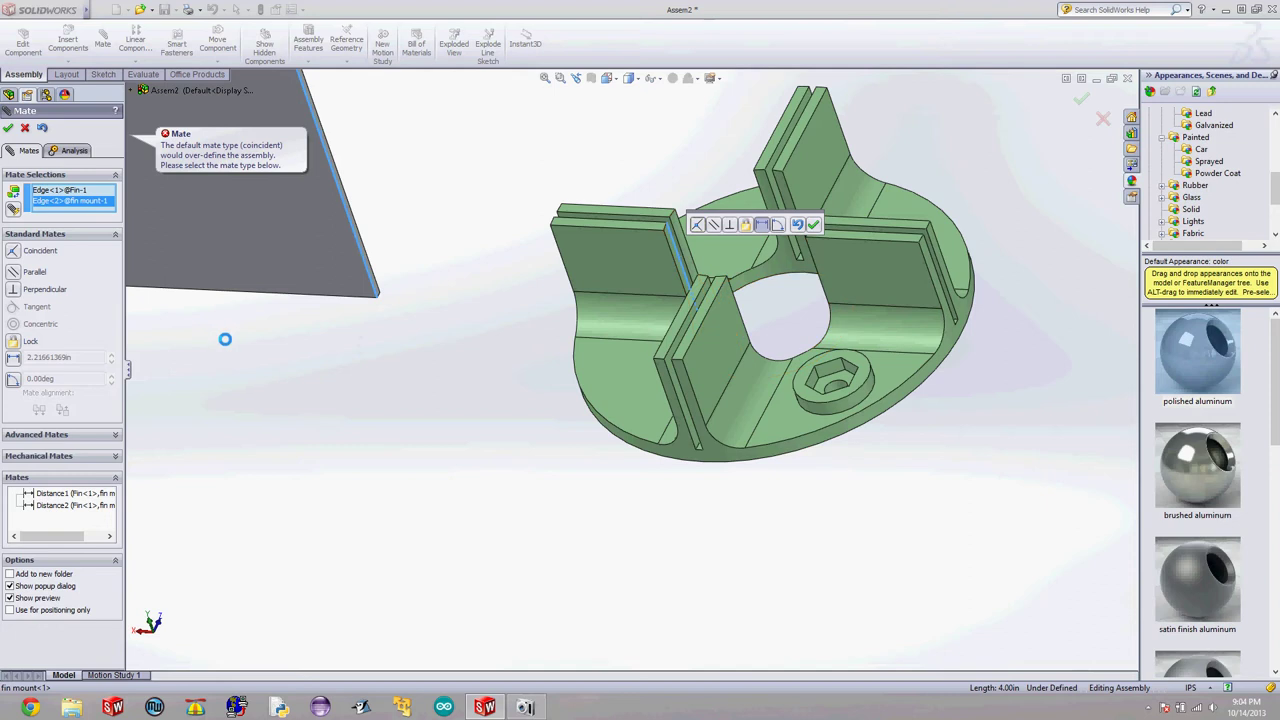
pyautogui.click(22, 129)
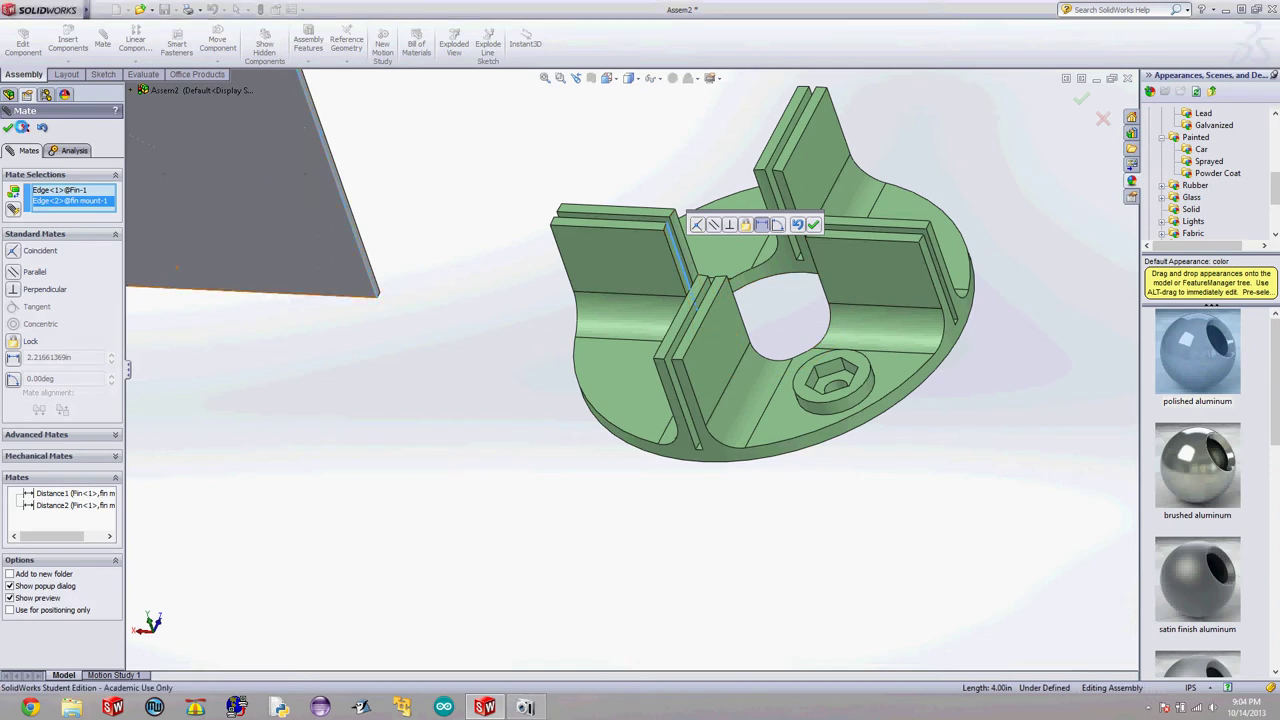
# Try to mate the short thickness edge at the fin's lower corner to the short edge at the foot of the fin mount slot.
pyautogui.scroll(-5, 401, 316)
pyautogui.scroll(5, 401, 315)
pyautogui.keyDown('ctrl'); pyautogui.moveTo(401, 319); pyautogui.dragTo(451, 330, button='middle'); pyautogui.keyUp('ctrl')
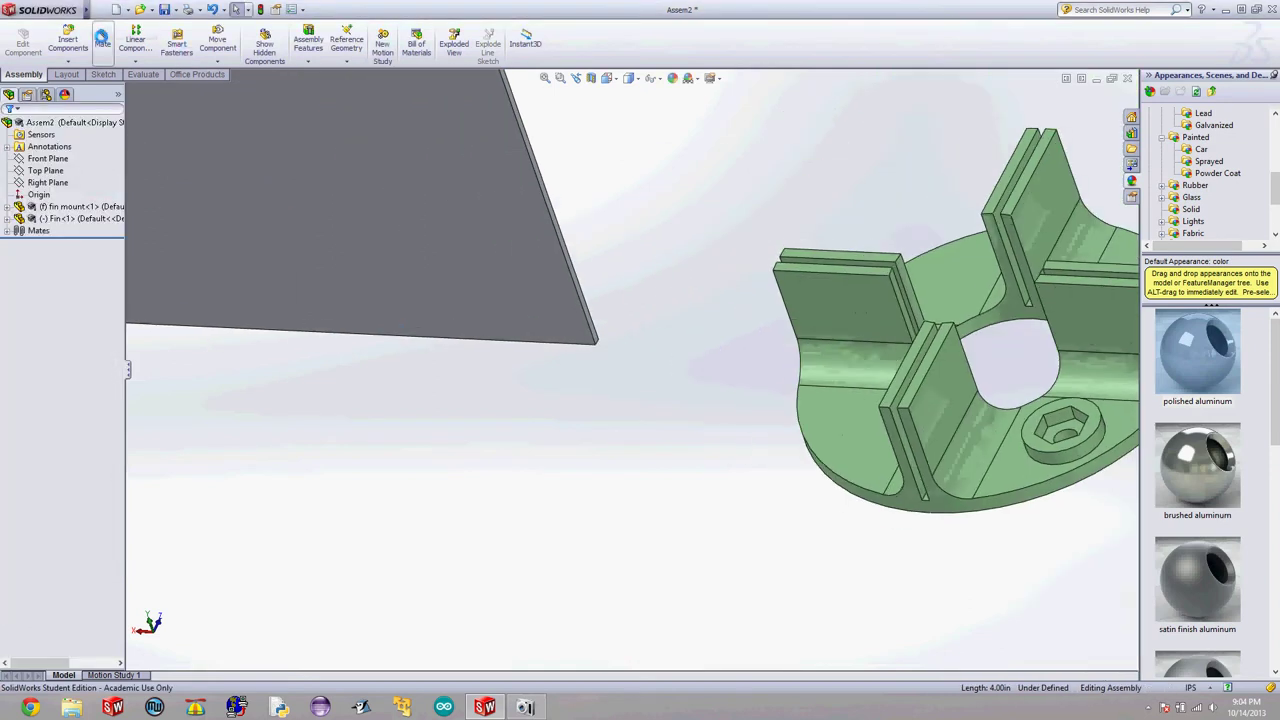
pyautogui.click(102, 40)
pyautogui.moveTo(549, 343); pyautogui.dragTo(533, 343, button='middle')
pyautogui.scroll(-5, 534, 343)
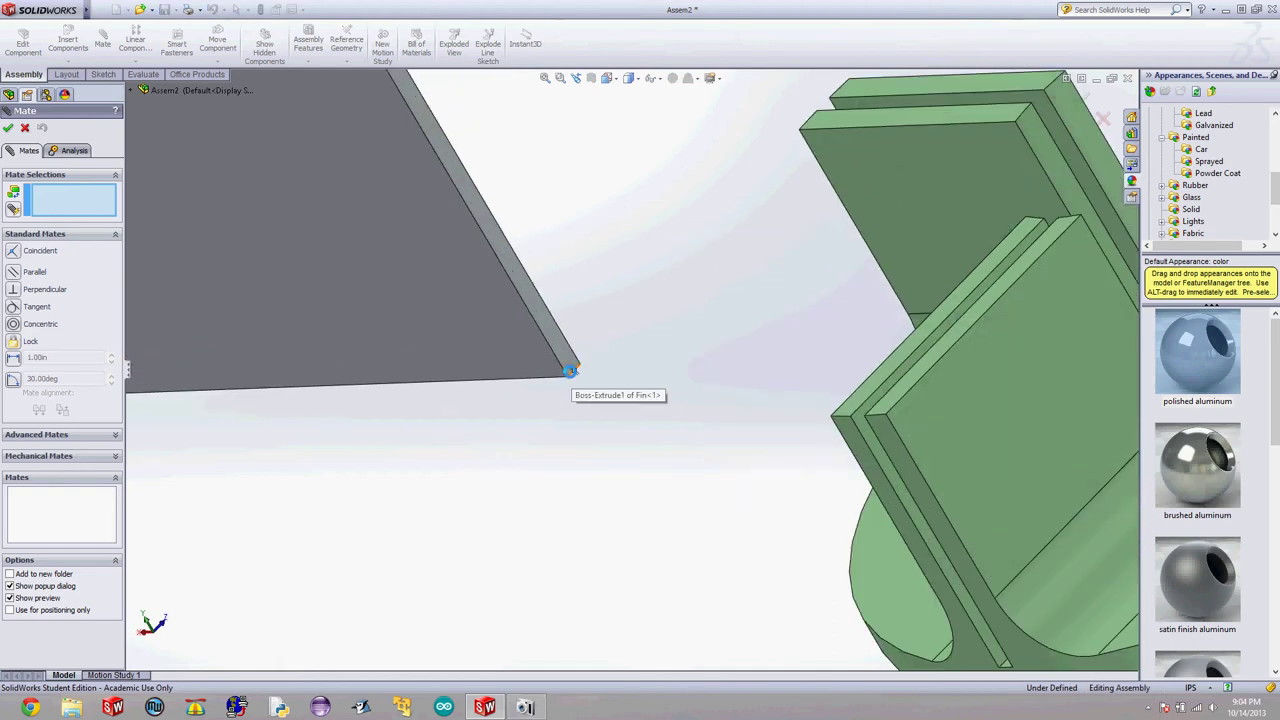
pyautogui.click(569, 370)
pyautogui.scroll(6, 571, 368)
pyautogui.scroll(-5, 608, 399)
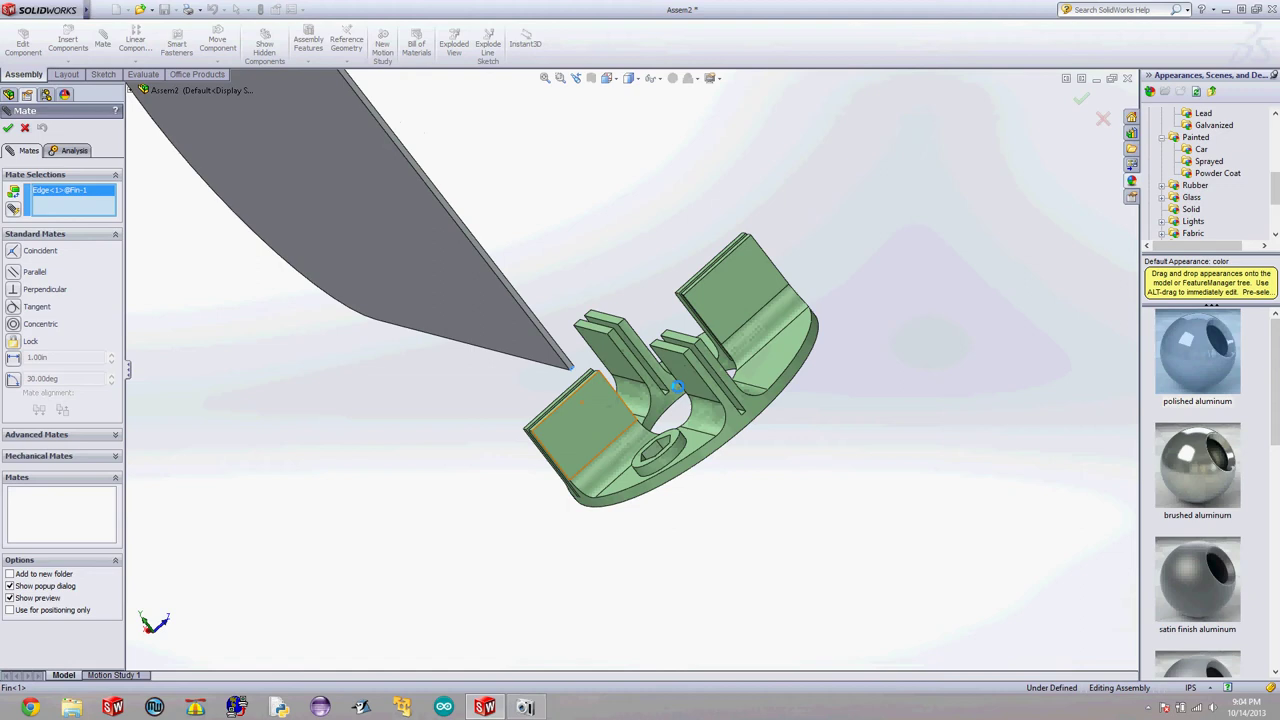
pyautogui.scroll(-1, 649, 393)
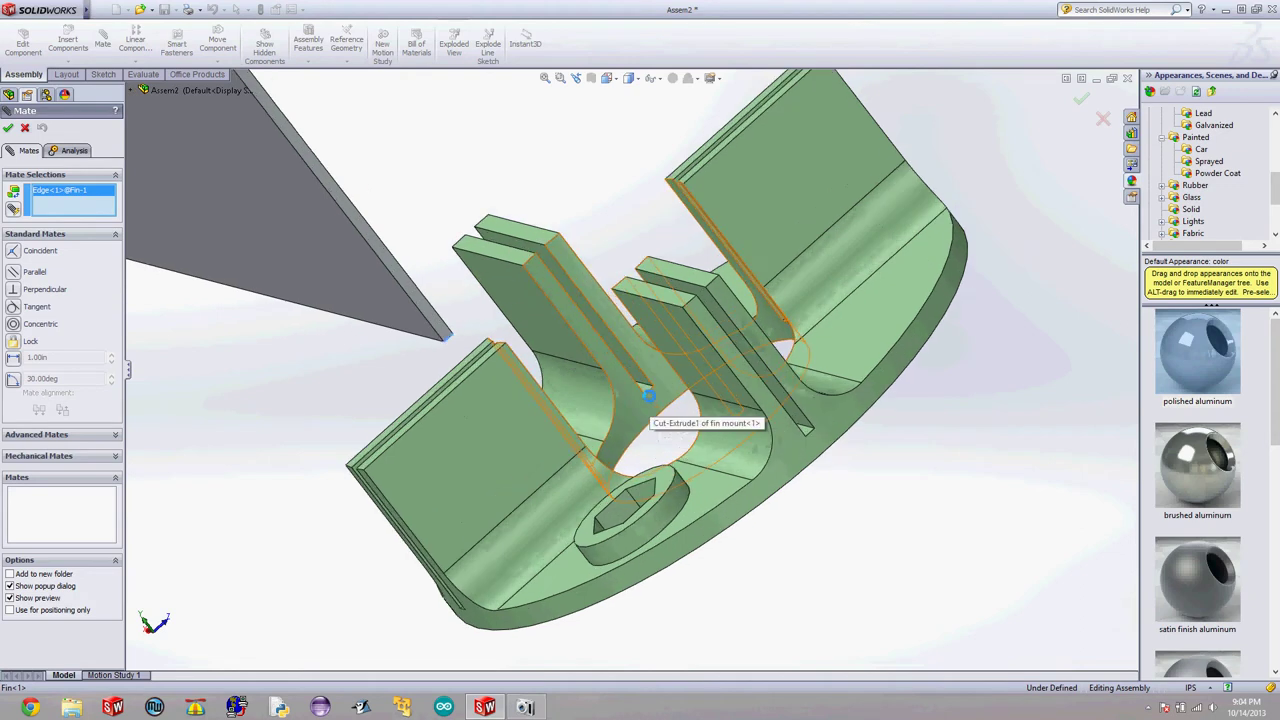
pyautogui.scroll(1, 645, 388)
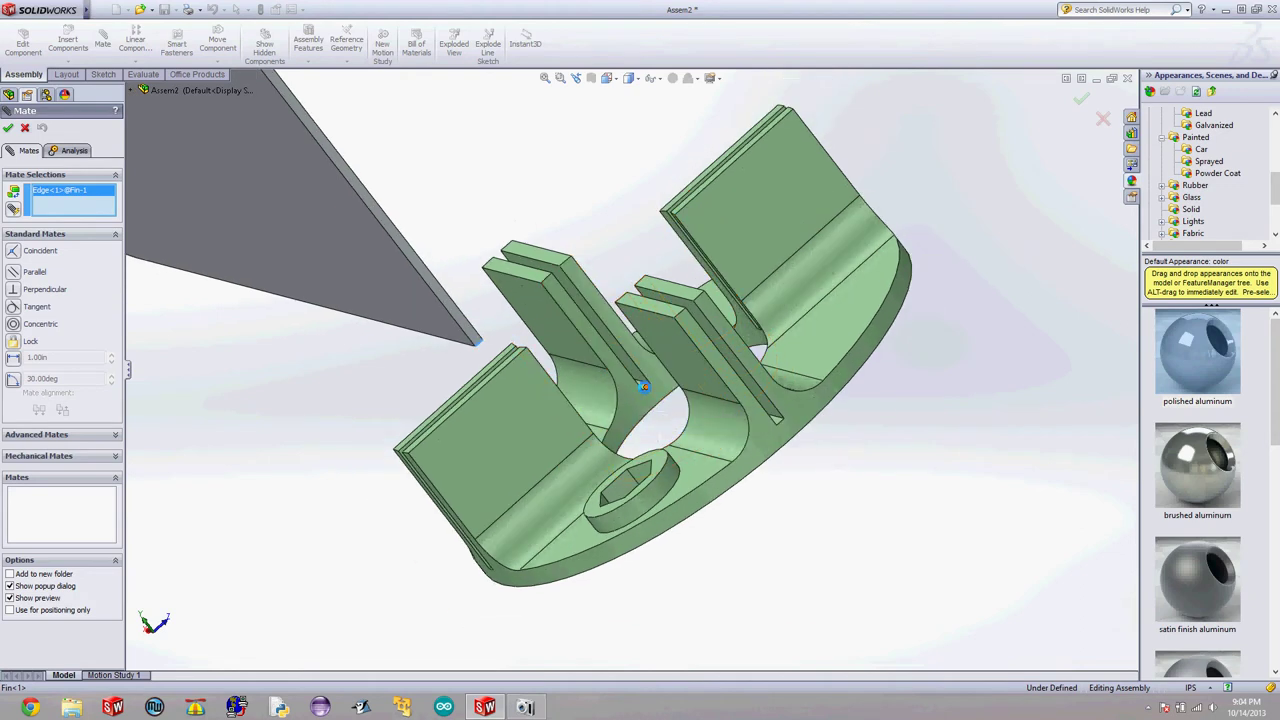
pyautogui.scroll(-5, 643, 386)
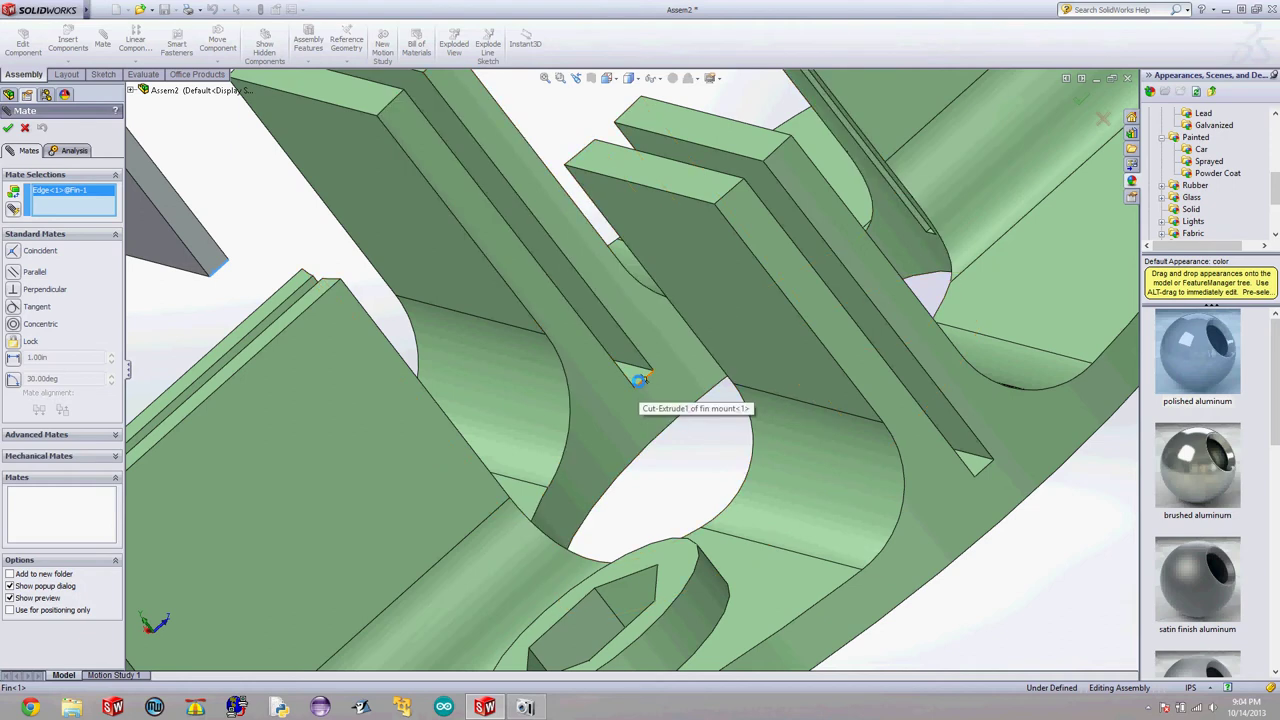
pyautogui.click(638, 381)
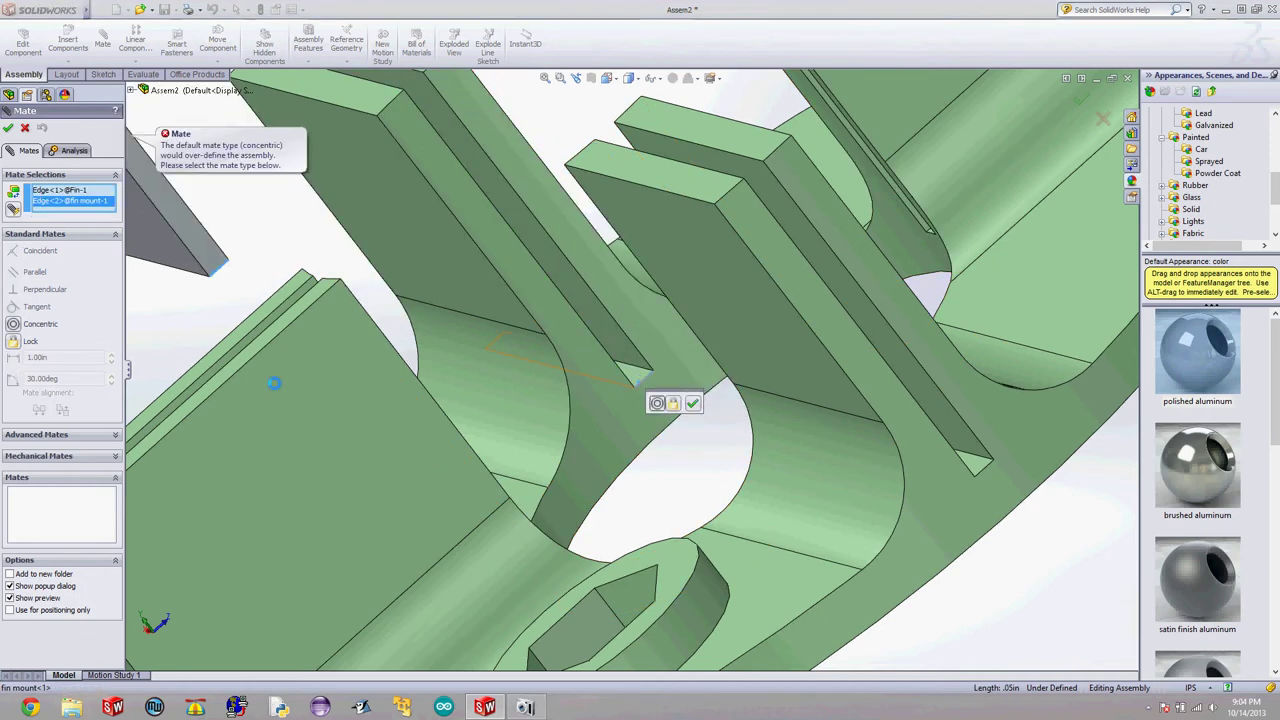
pyautogui.scroll(6, 265, 334)
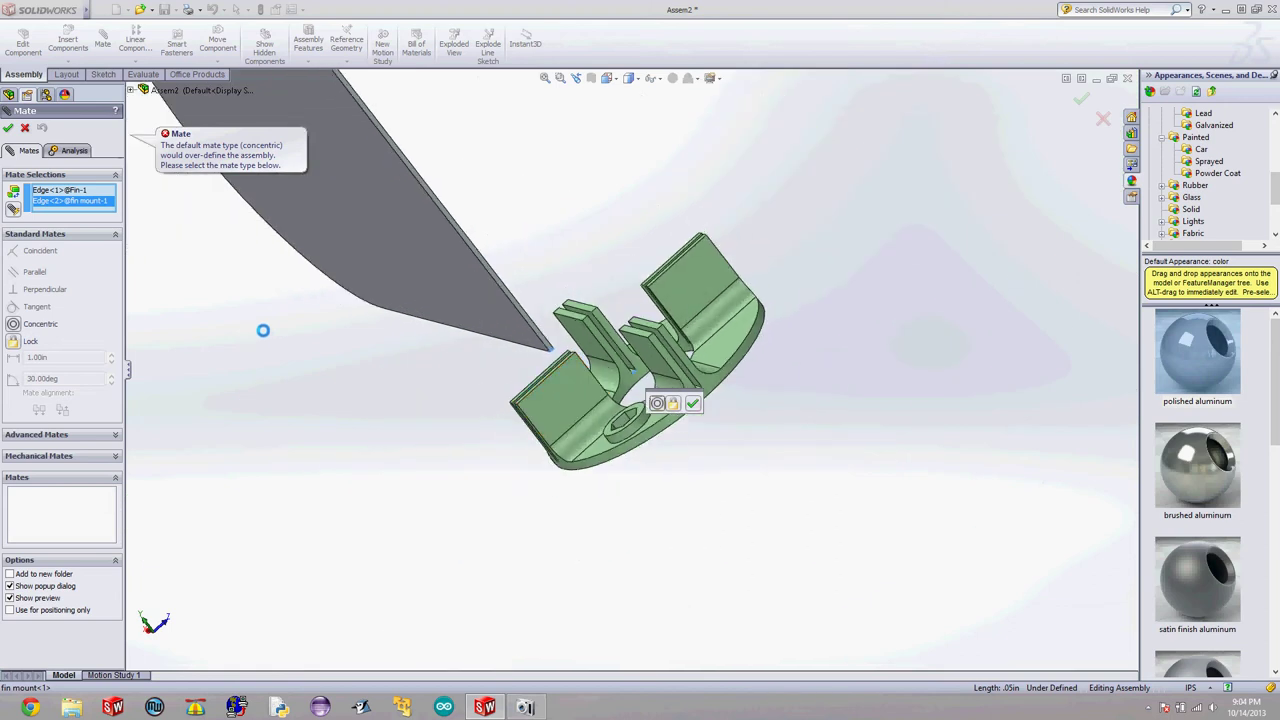
pyautogui.press('Escape')
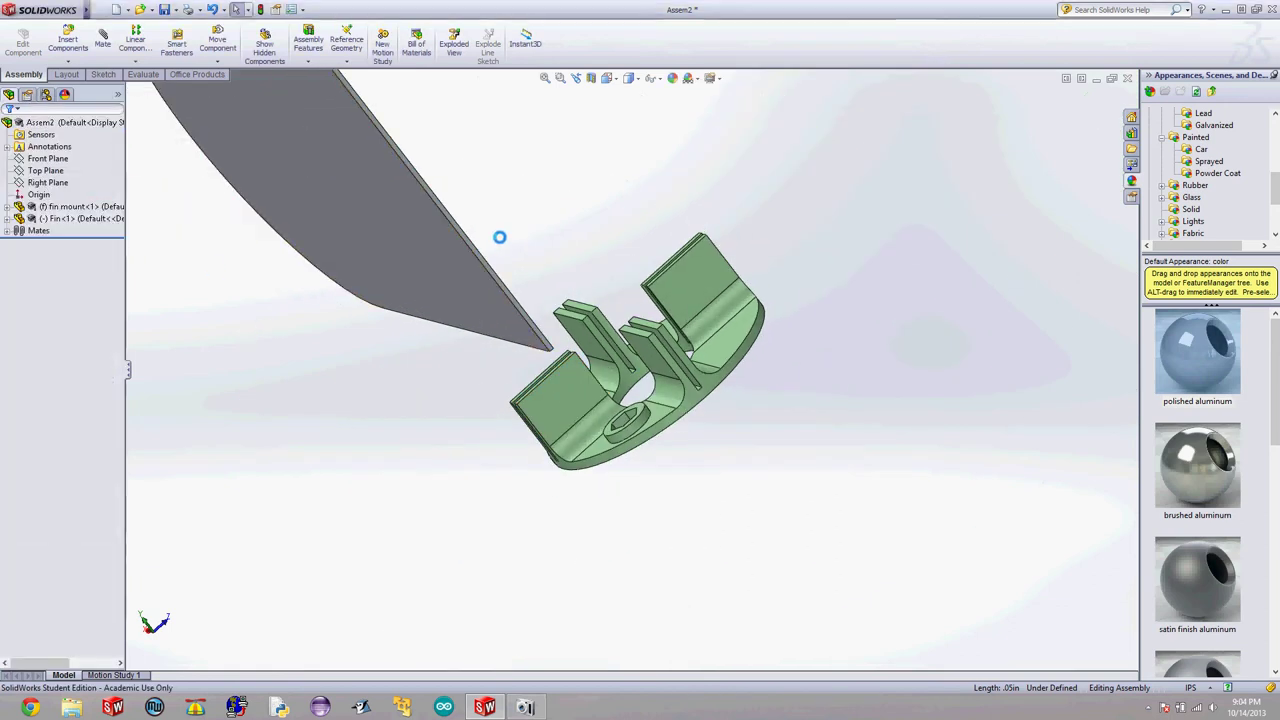
# Try to mate the 4 in straight edge of the fin to the long inner edge of the fin mount slot.
pyautogui.click(476, 244)
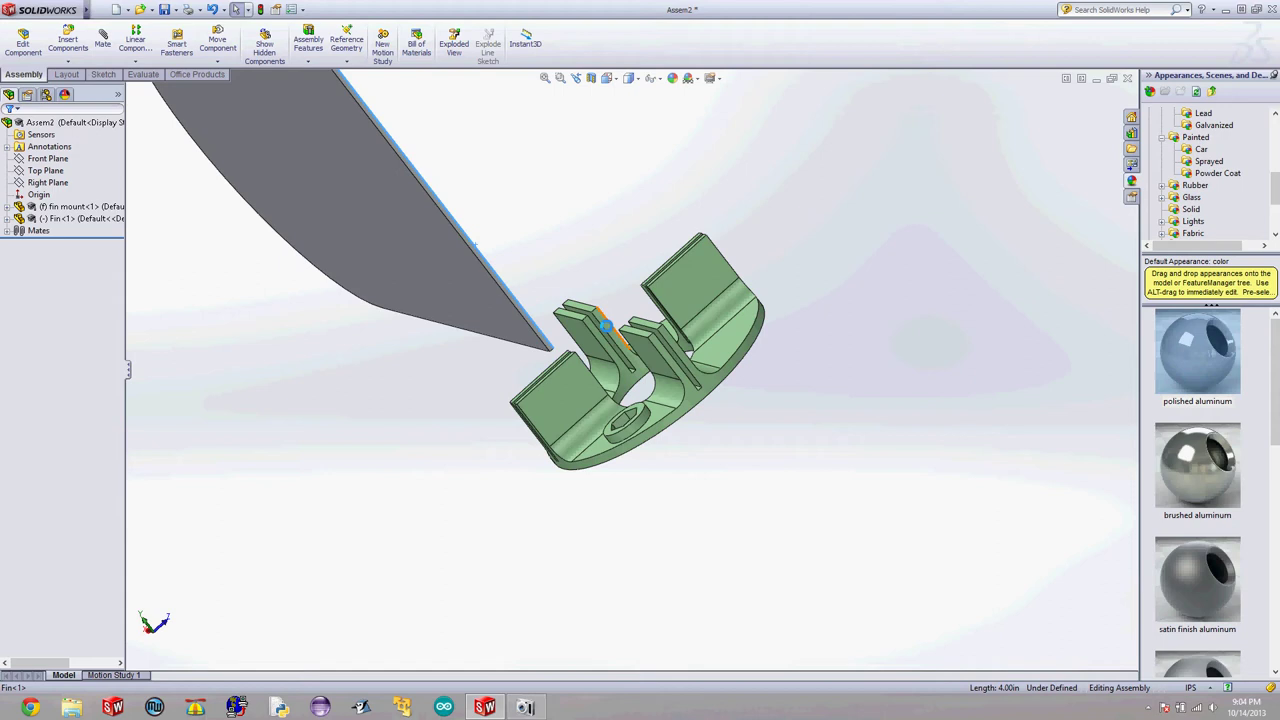
pyautogui.click(601, 327)
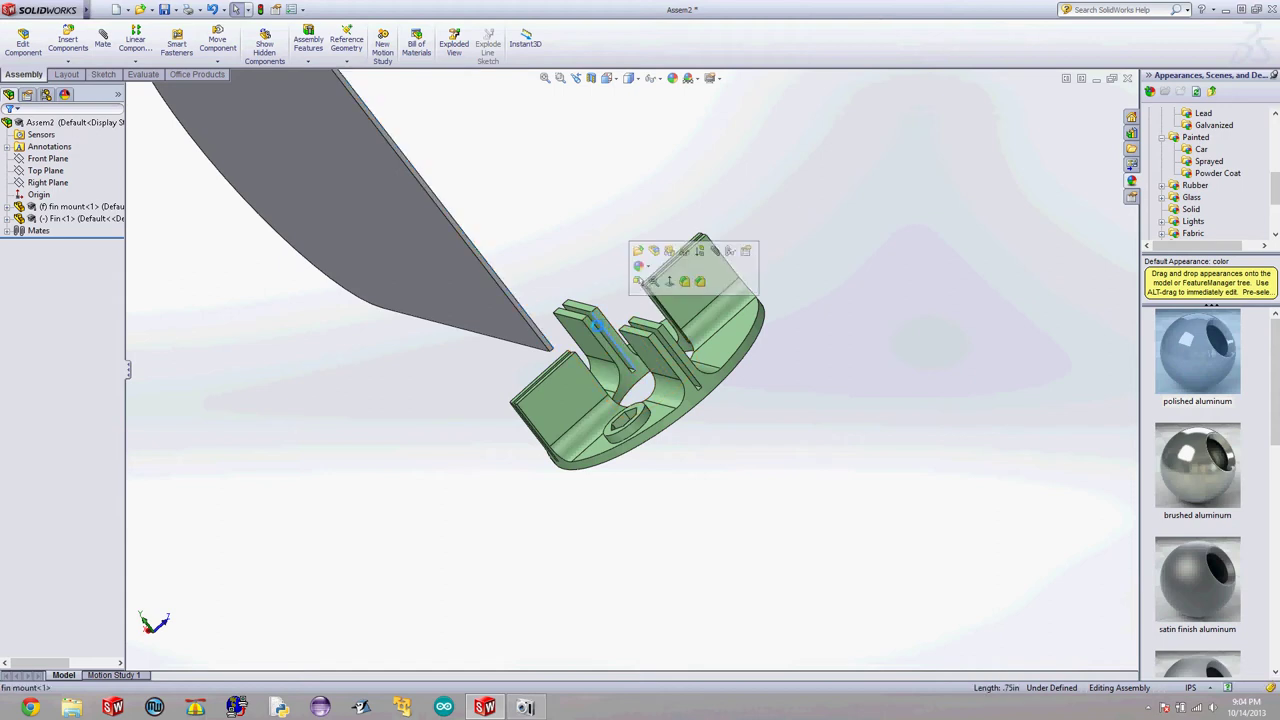
pyautogui.click(104, 38)
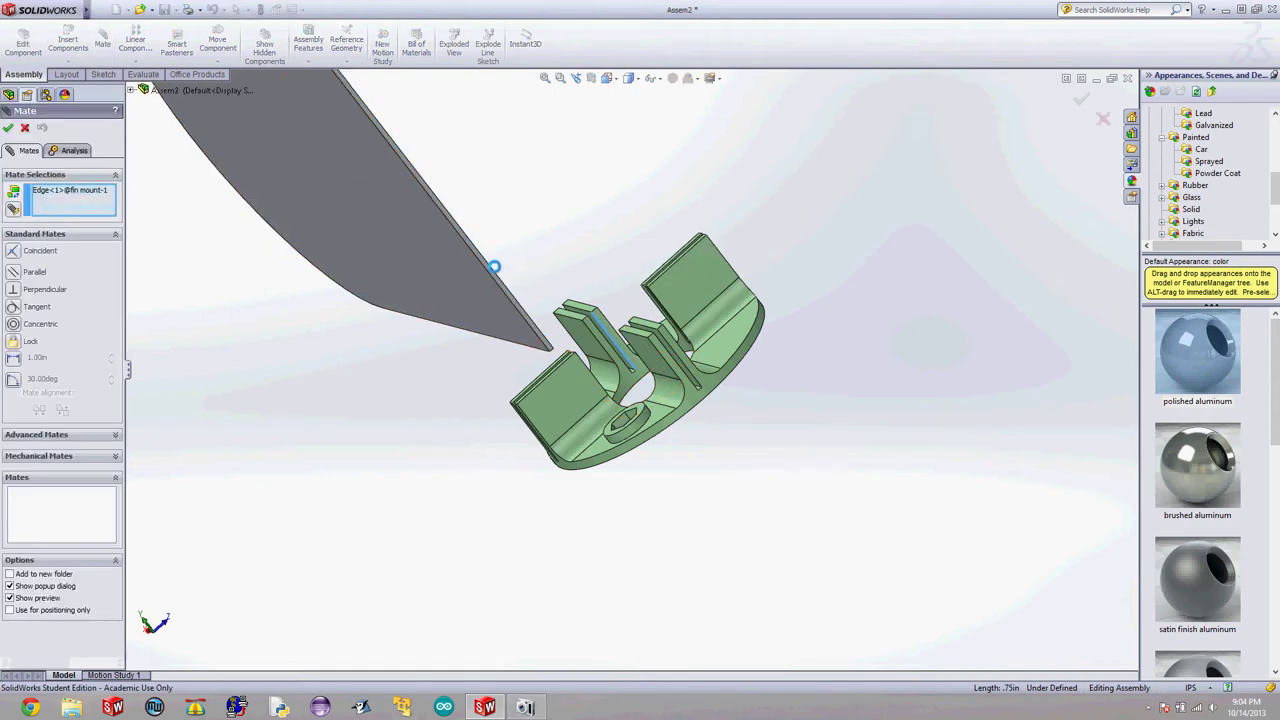
pyautogui.click(489, 263)
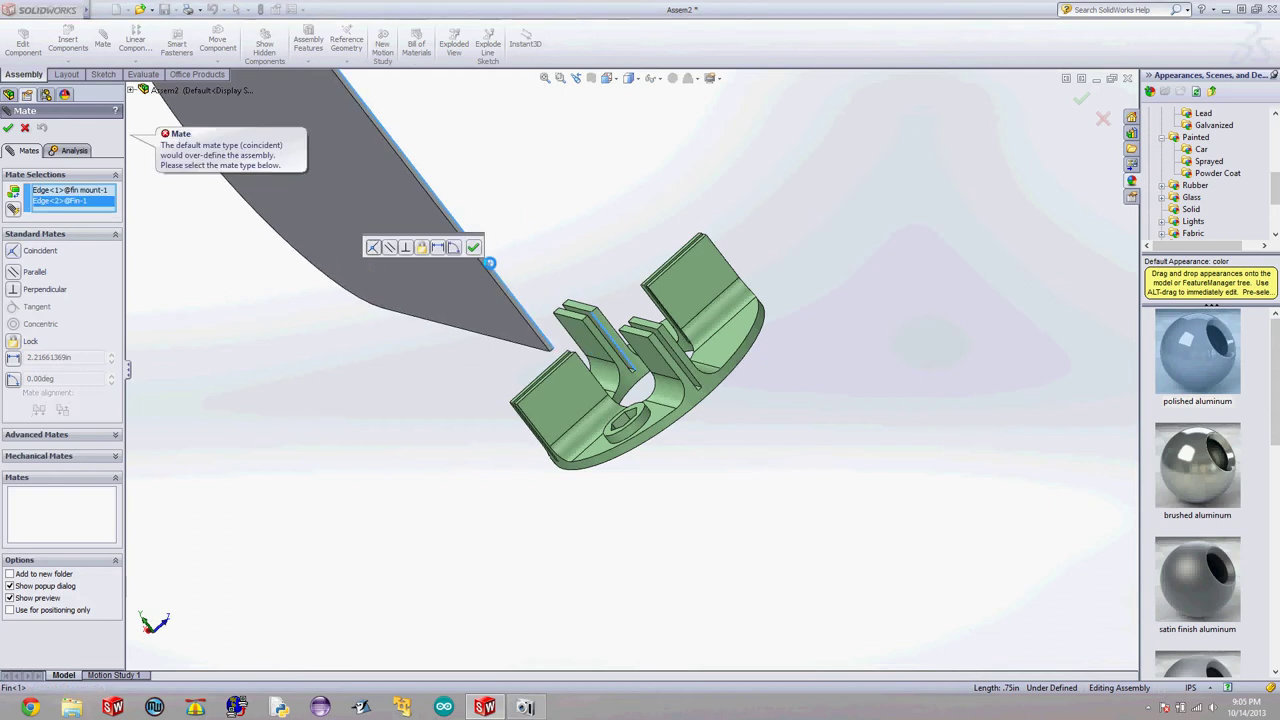
pyautogui.click(23, 127)
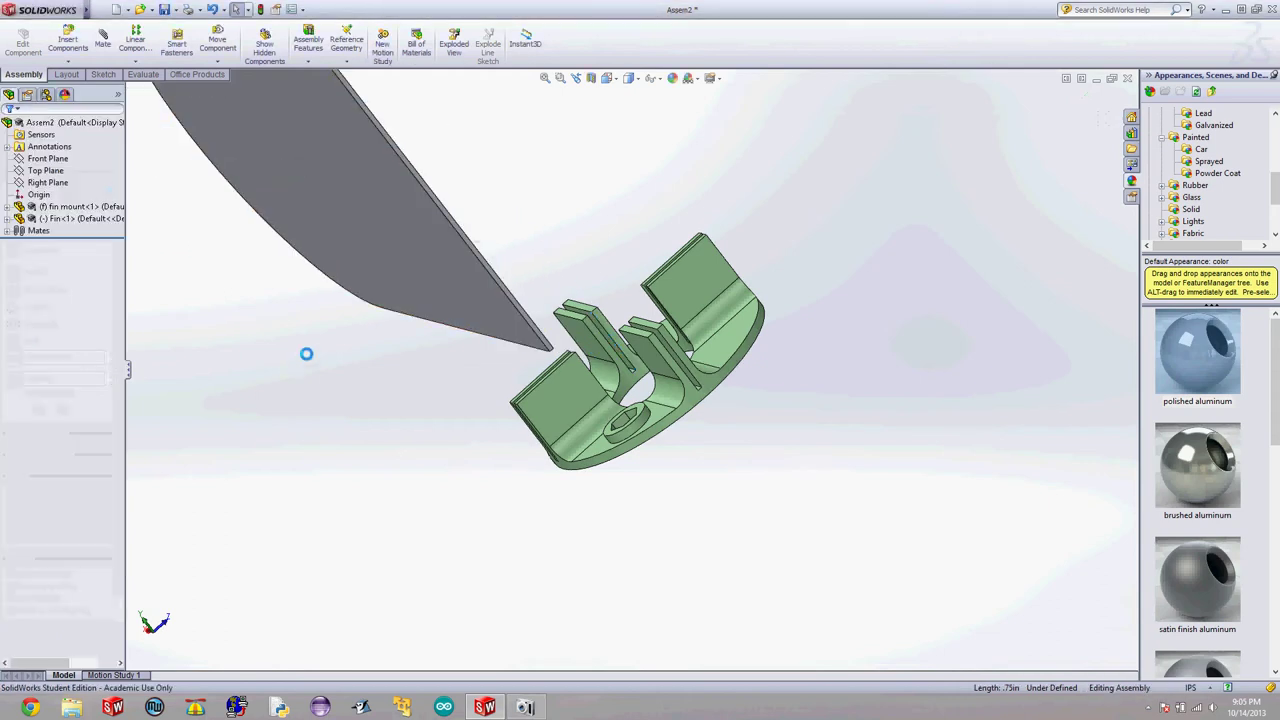
pyautogui.moveTo(363, 300); pyautogui.dragTo(368, 401, button='middle')
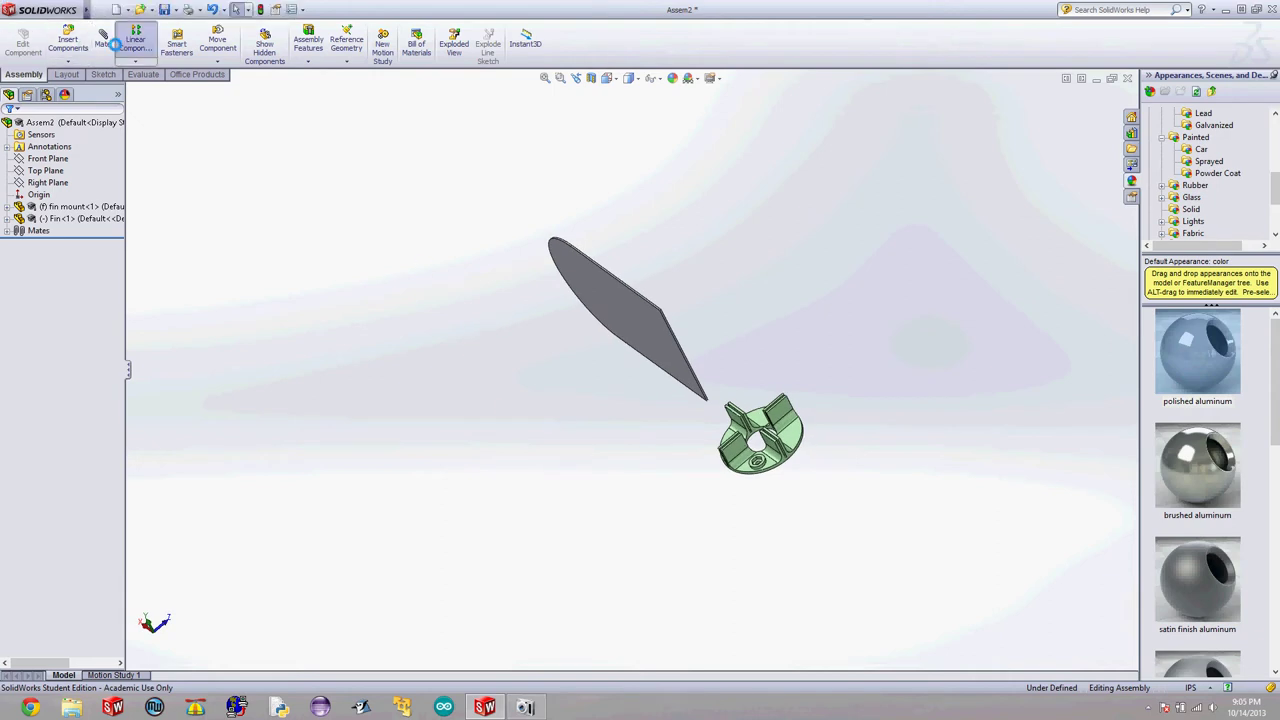
pyautogui.click(135, 40)
pyautogui.press('Escape')
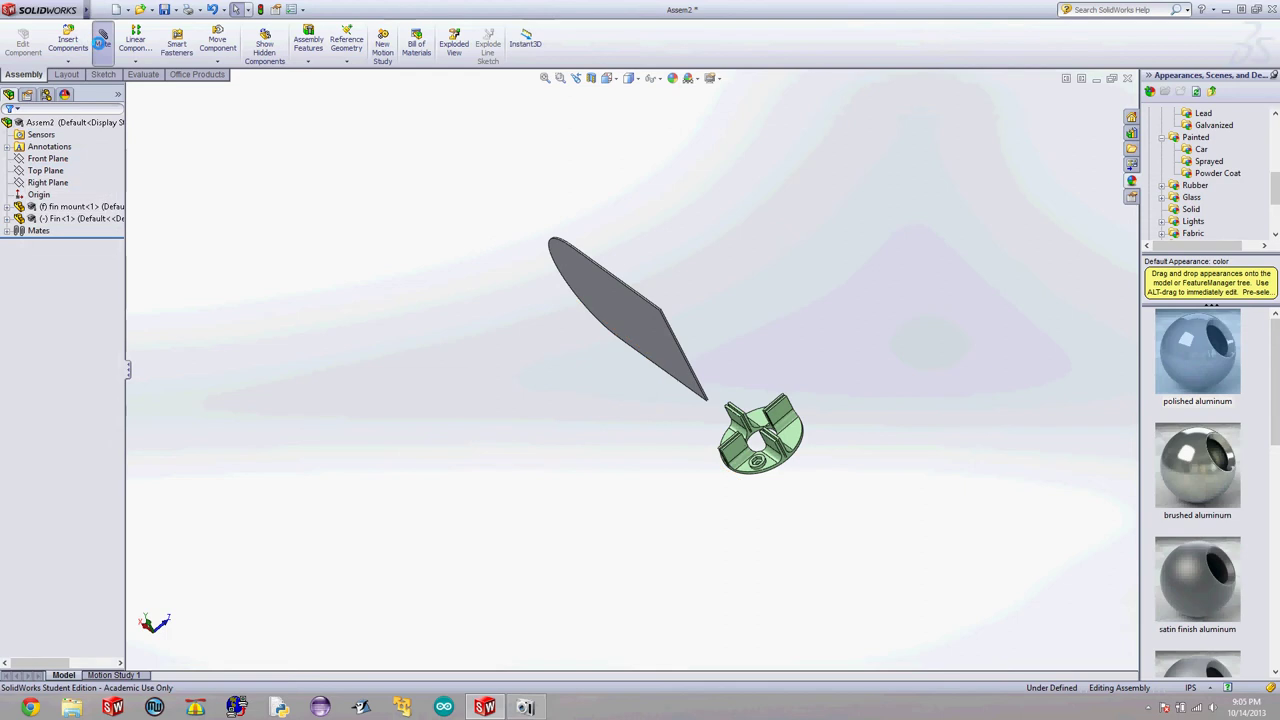
# Add a coincident mate between the fin's straight narrow face opposite its rounded end and the slot's inner side beside the central hole.
pyautogui.click(103, 43)
pyautogui.scroll(-6, 691, 350)
pyautogui.moveTo(674, 330); pyautogui.dragTo(643, 356, button='middle')
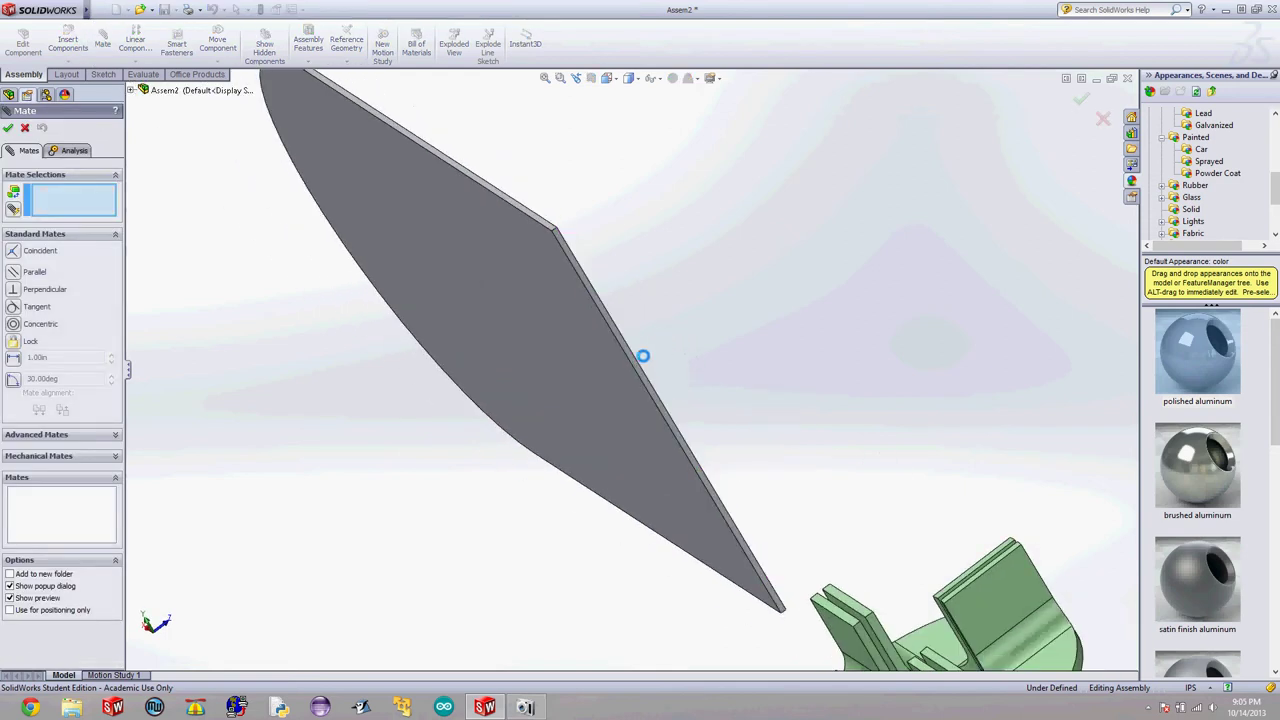
pyautogui.scroll(-3, 600, 302)
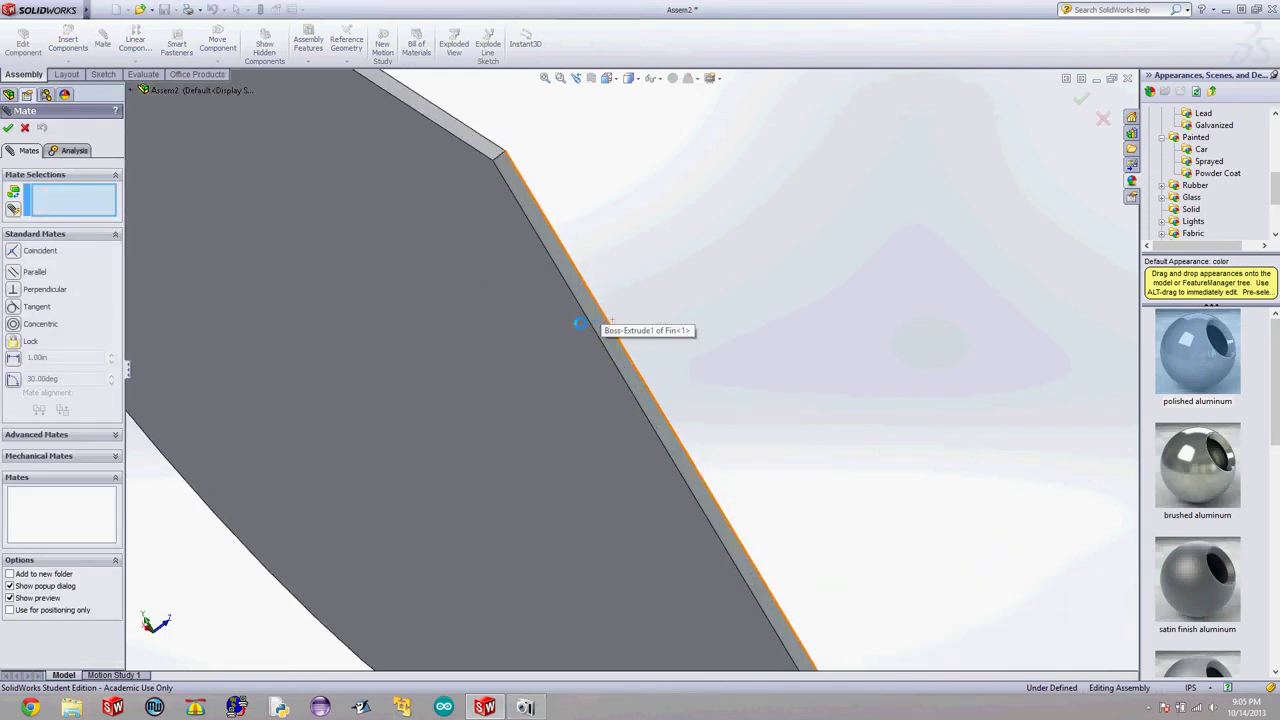
pyautogui.click(594, 314)
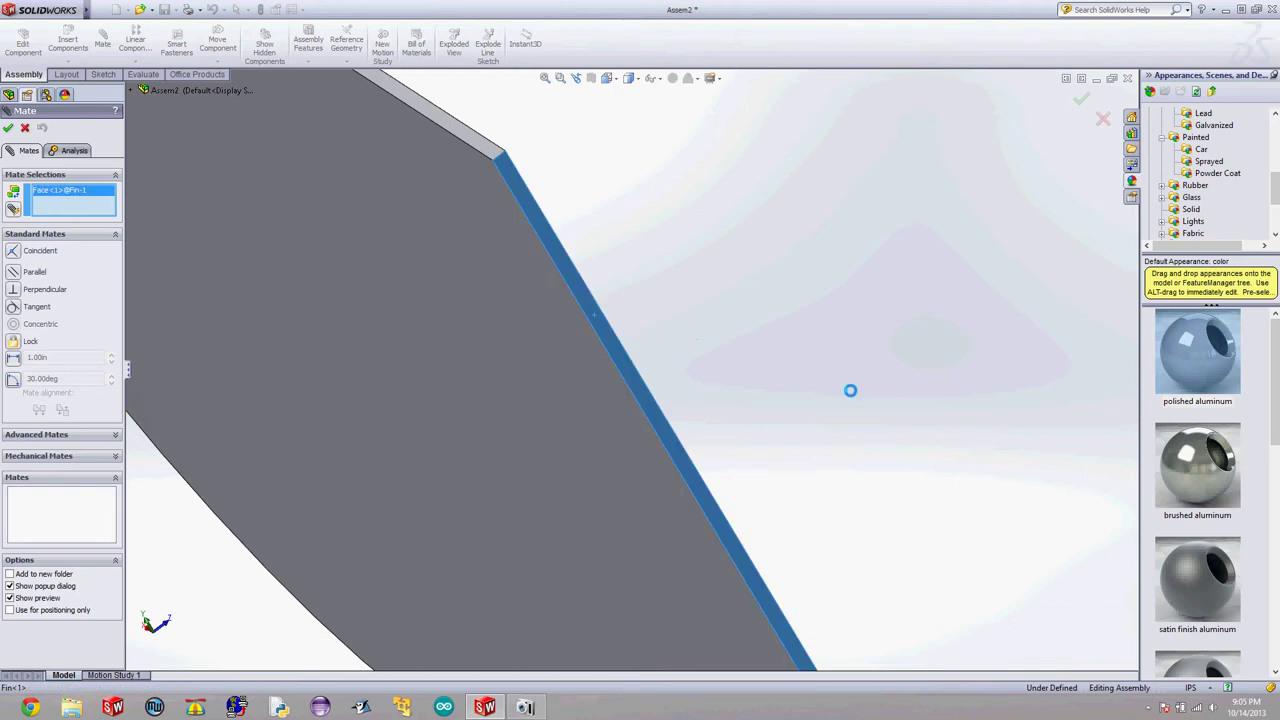
pyautogui.scroll(5, 820, 514)
pyautogui.scroll(-3, 826, 612)
pyautogui.scroll(-5, 680, 329)
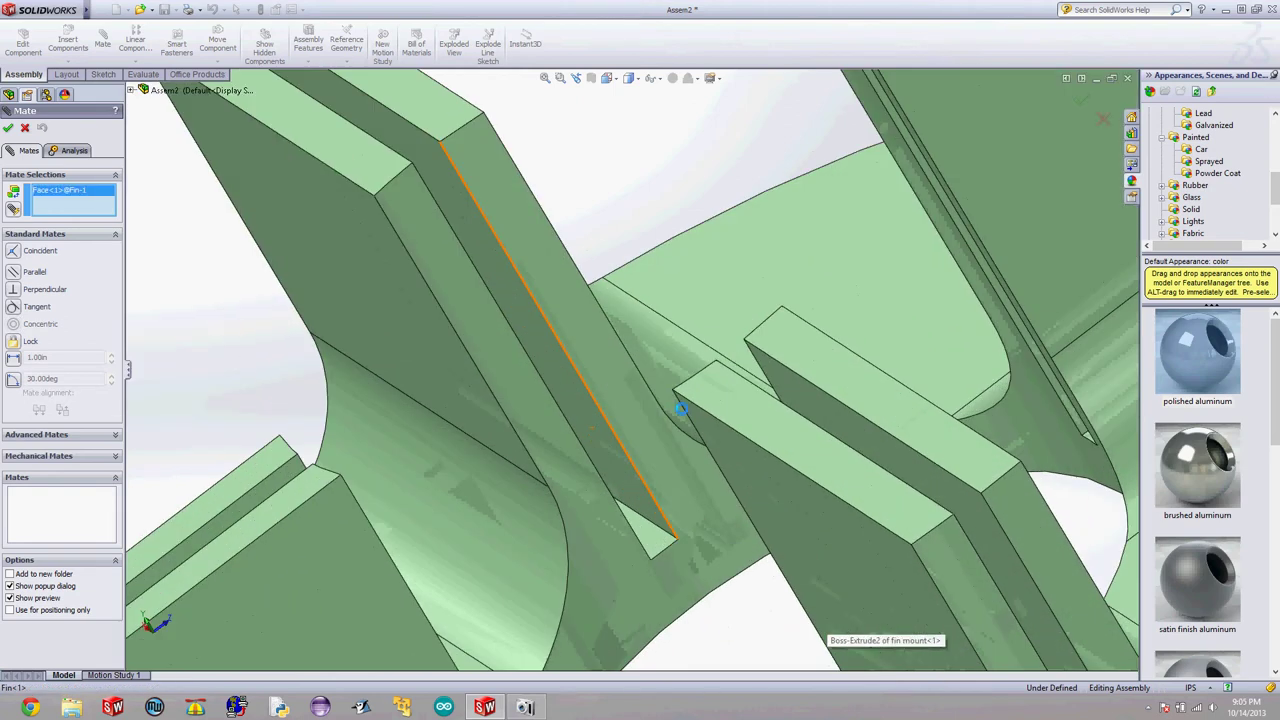
pyautogui.click(577, 372)
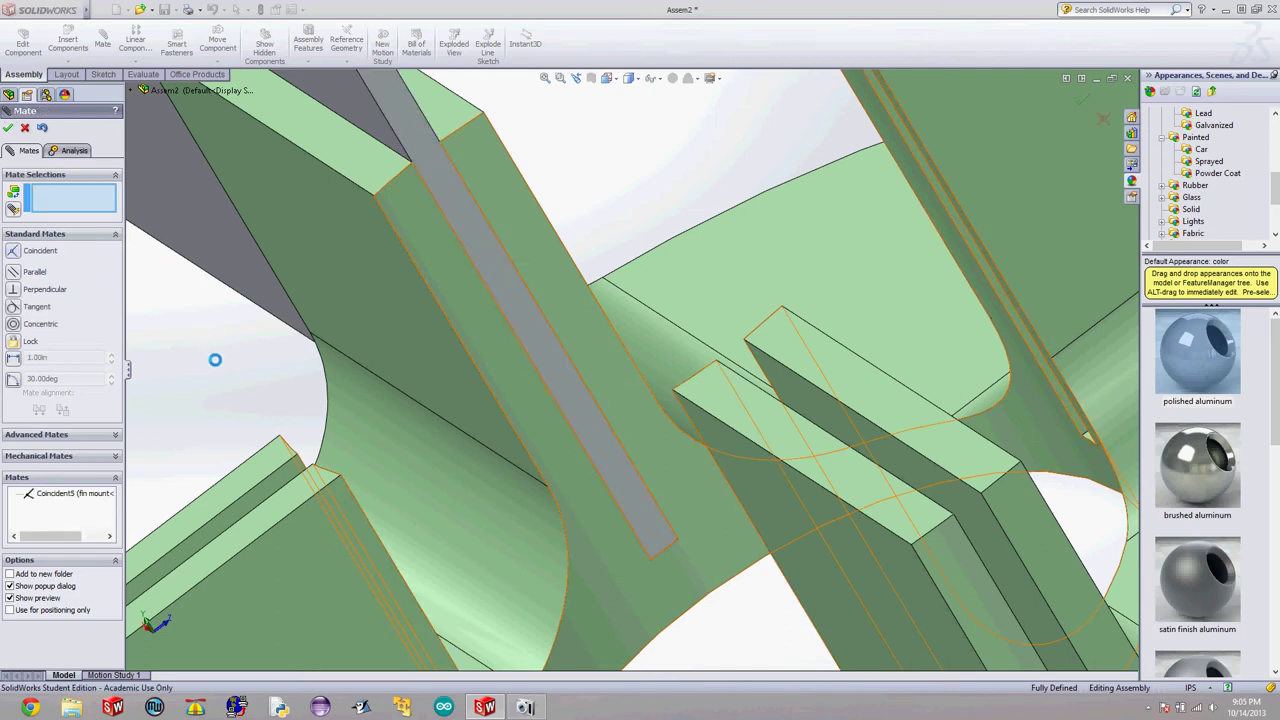
pyautogui.scroll(10, 192, 365)
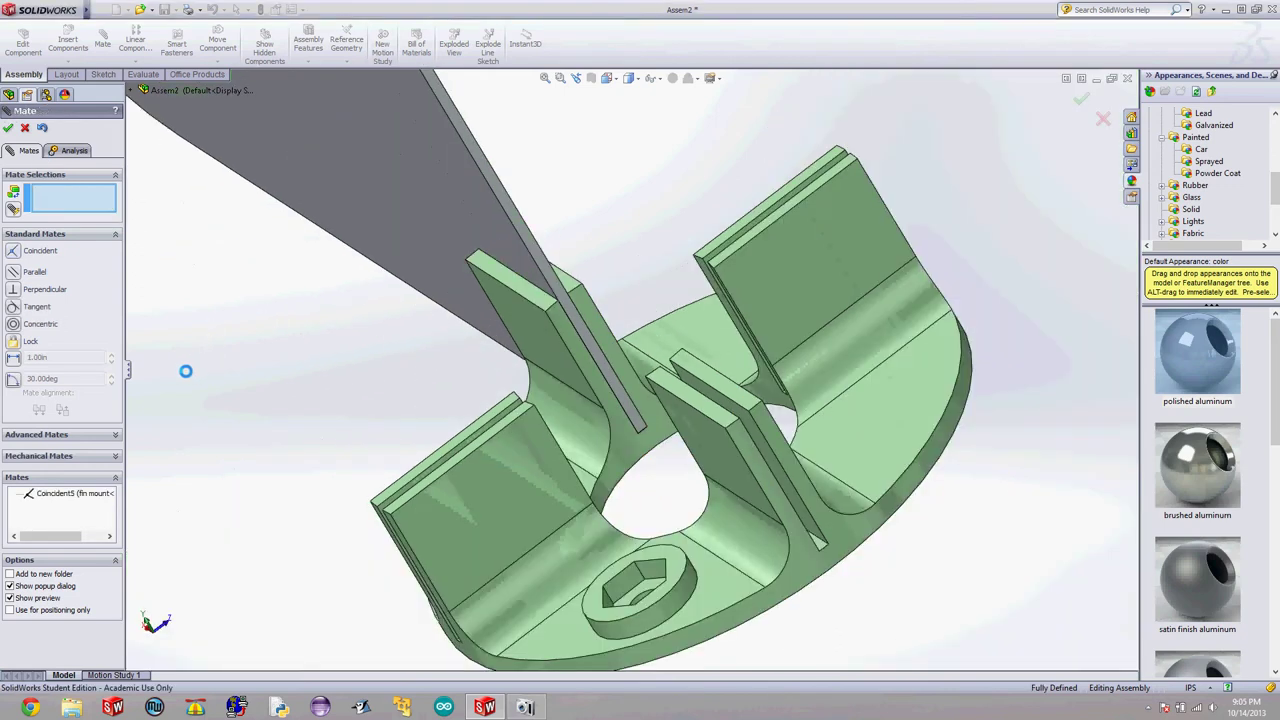
pyautogui.moveTo(219, 352); pyautogui.dragTo(283, 341, button='middle')
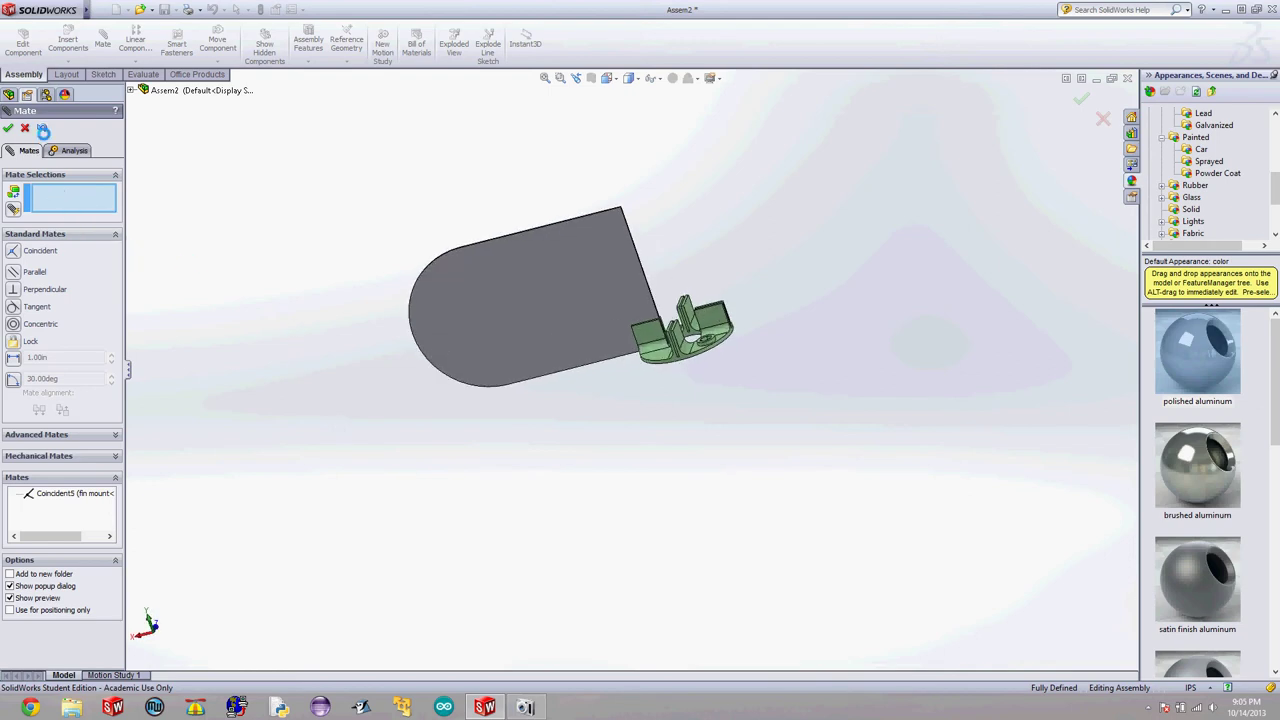
pyautogui.click(26, 128)
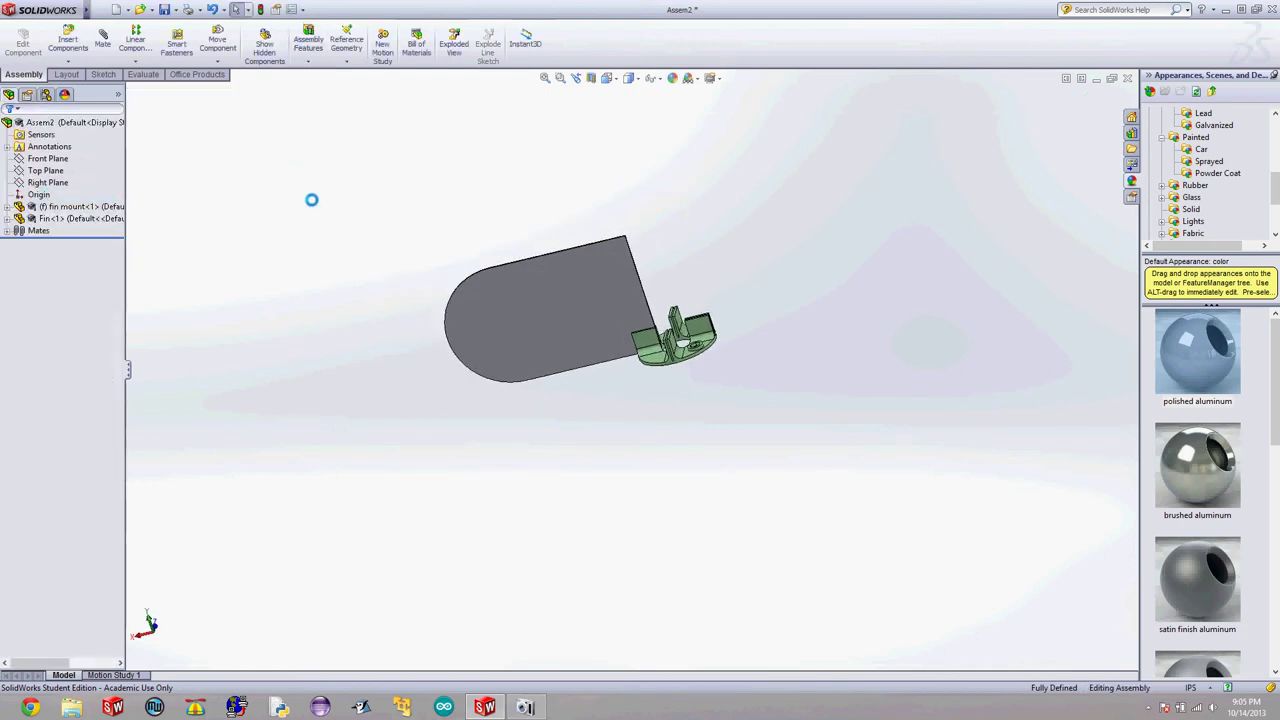
# Start a circular component pattern of the fin, using the fin mount's round base edge as the pattern axis.
pyautogui.moveTo(311, 199); pyautogui.dragTo(352, 313, button='middle')
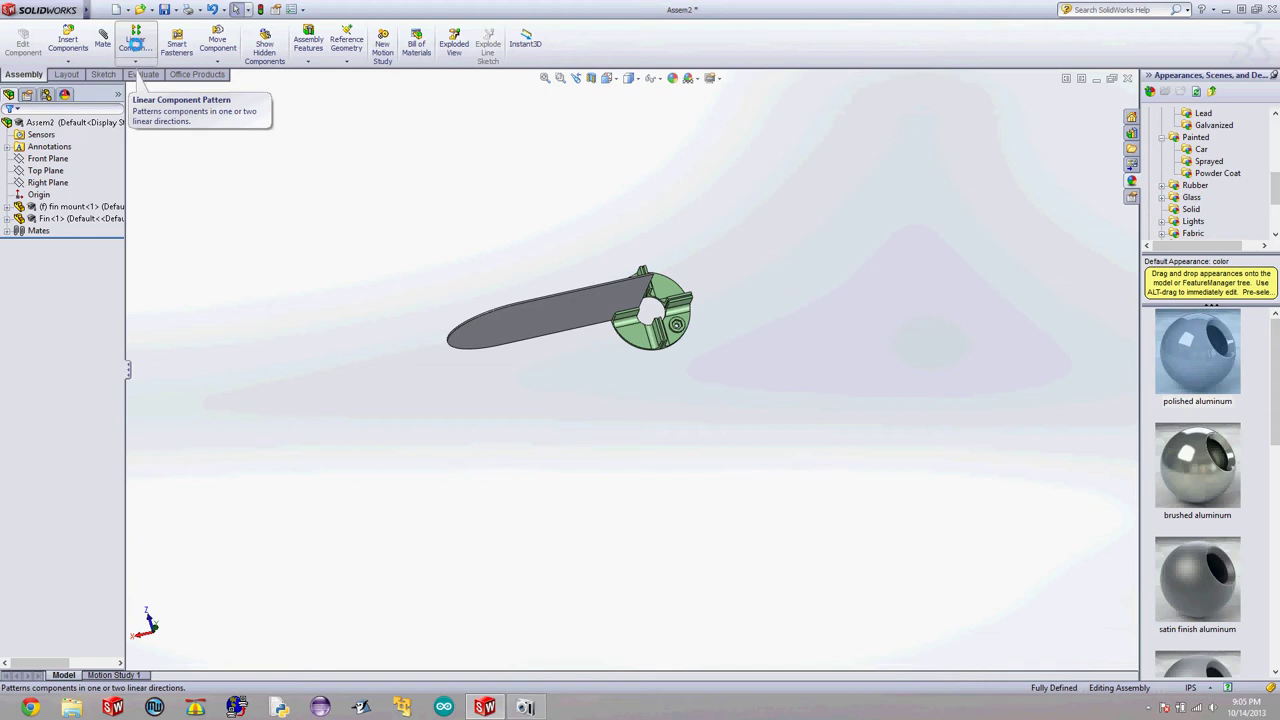
pyautogui.click(141, 60)
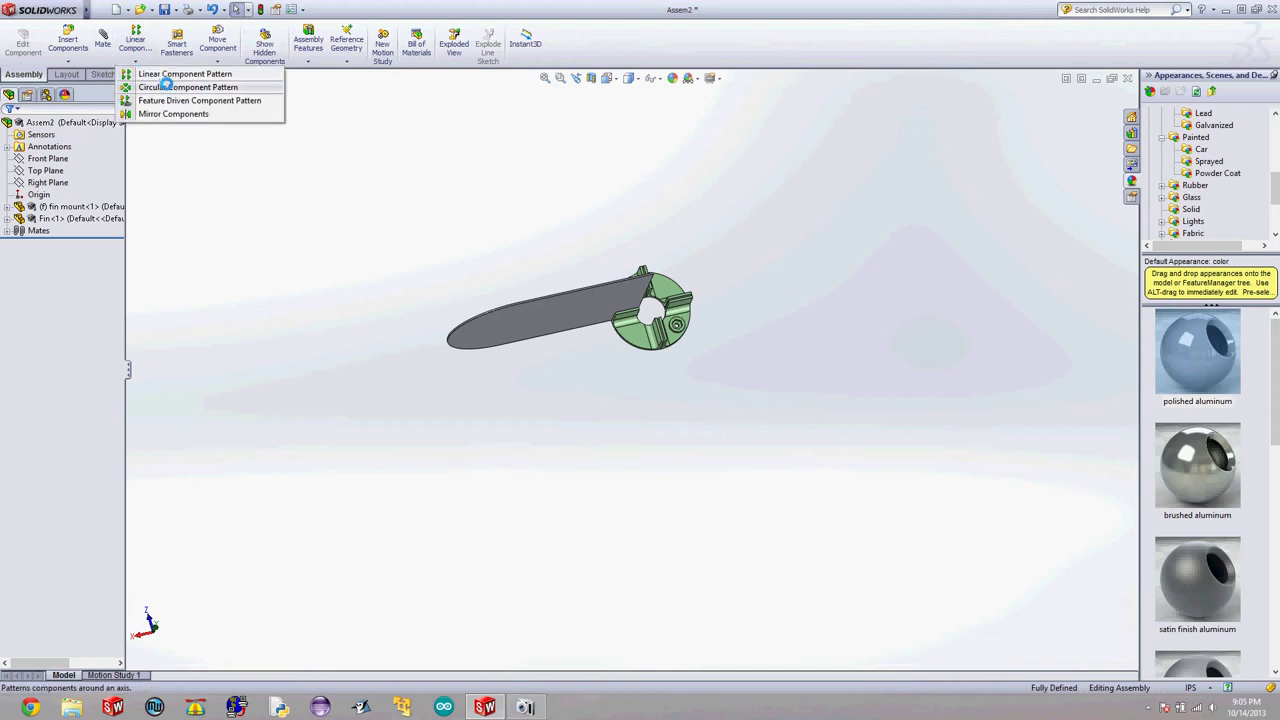
pyautogui.click(165, 87)
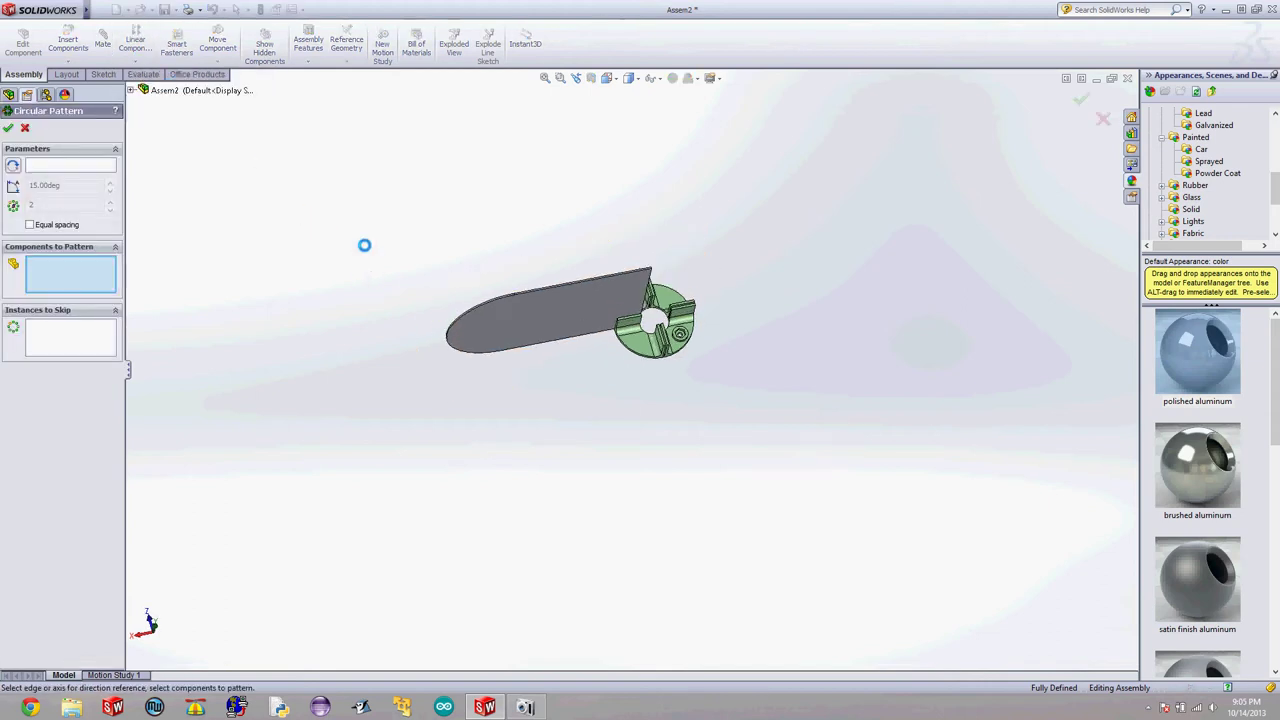
pyautogui.click(513, 348)
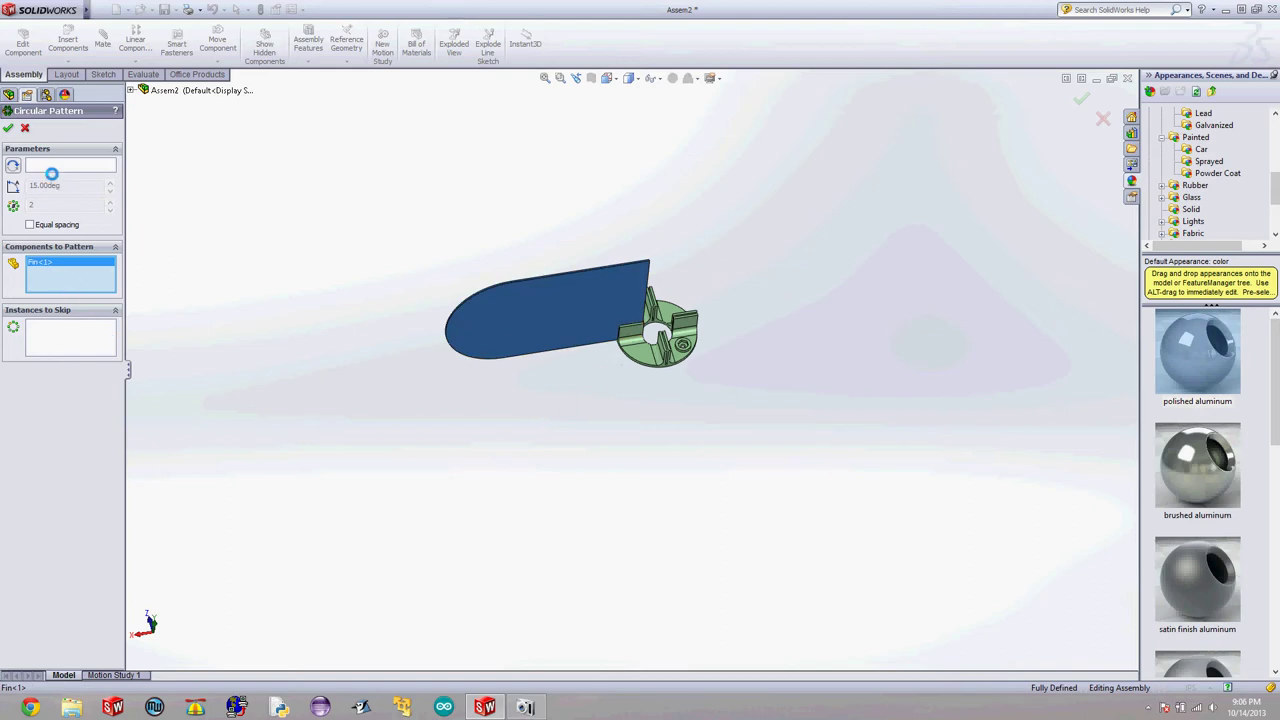
pyautogui.click(48, 168)
pyautogui.scroll(-5, 680, 410)
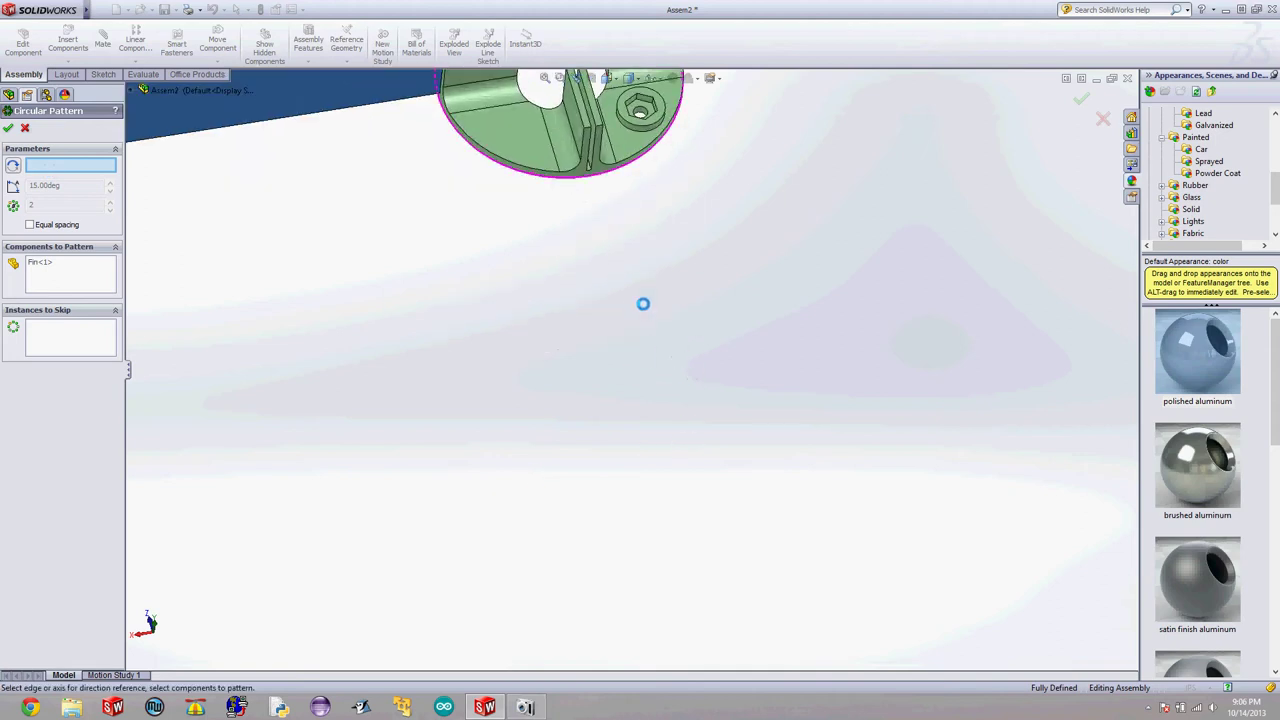
pyautogui.moveTo(643, 303); pyautogui.dragTo(640, 197, button='middle')
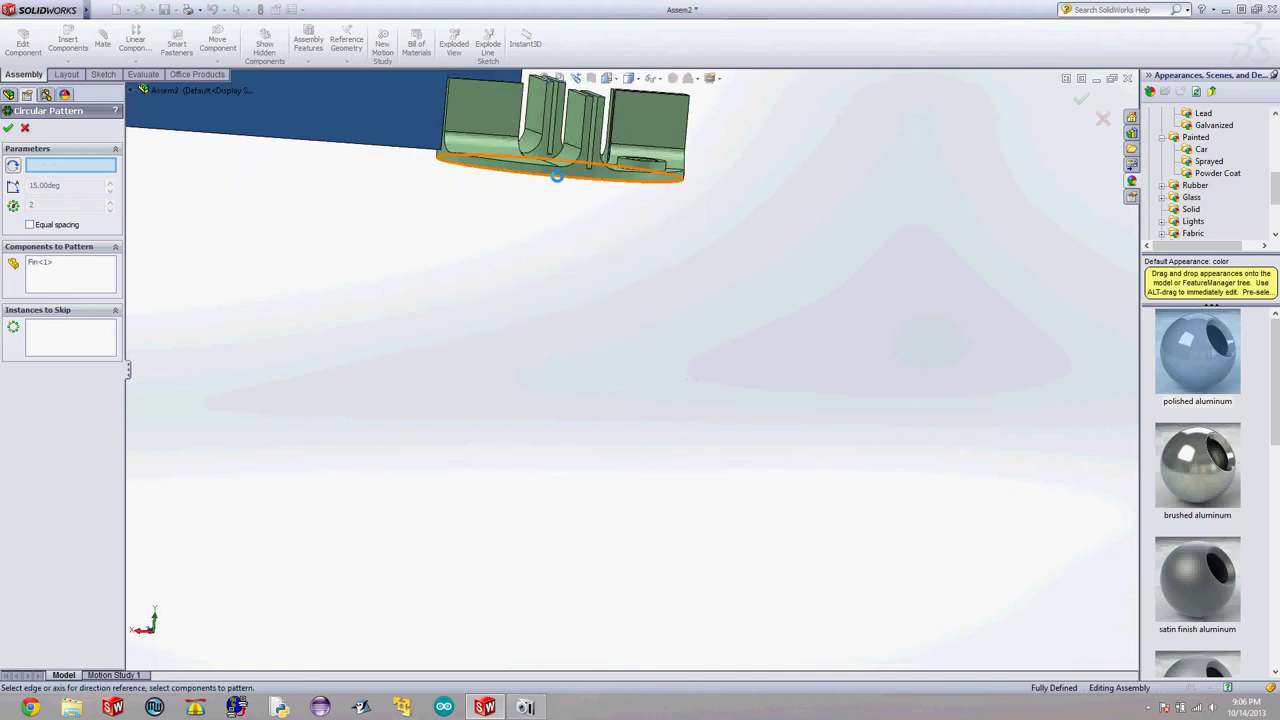
pyautogui.click(557, 176)
pyautogui.scroll(6, 574, 286)
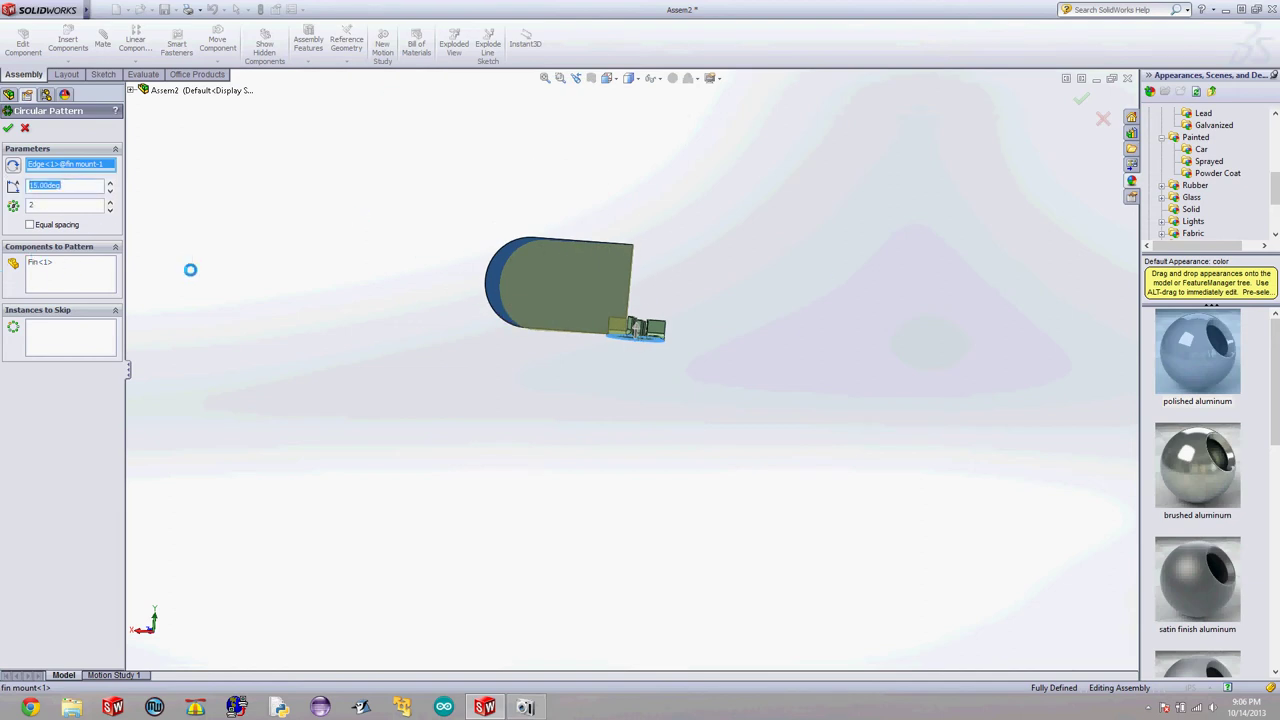
# Set the circular pattern to 90 degree spacing and 4 instances, and create the patterned fins.
pyautogui.press('Return')
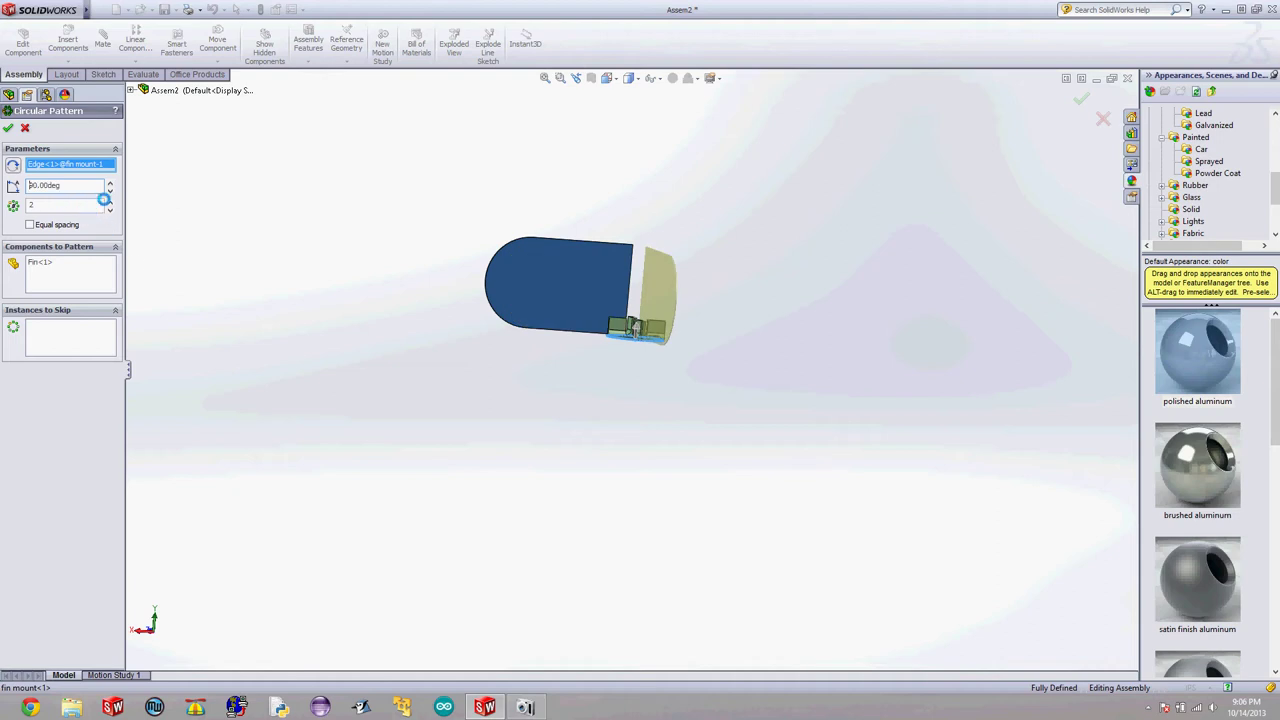
pyautogui.click(110, 199)
pyautogui.click(110, 199)
pyautogui.moveTo(269, 195); pyautogui.dragTo(307, 273, button='middle')
pyautogui.click(7, 127)
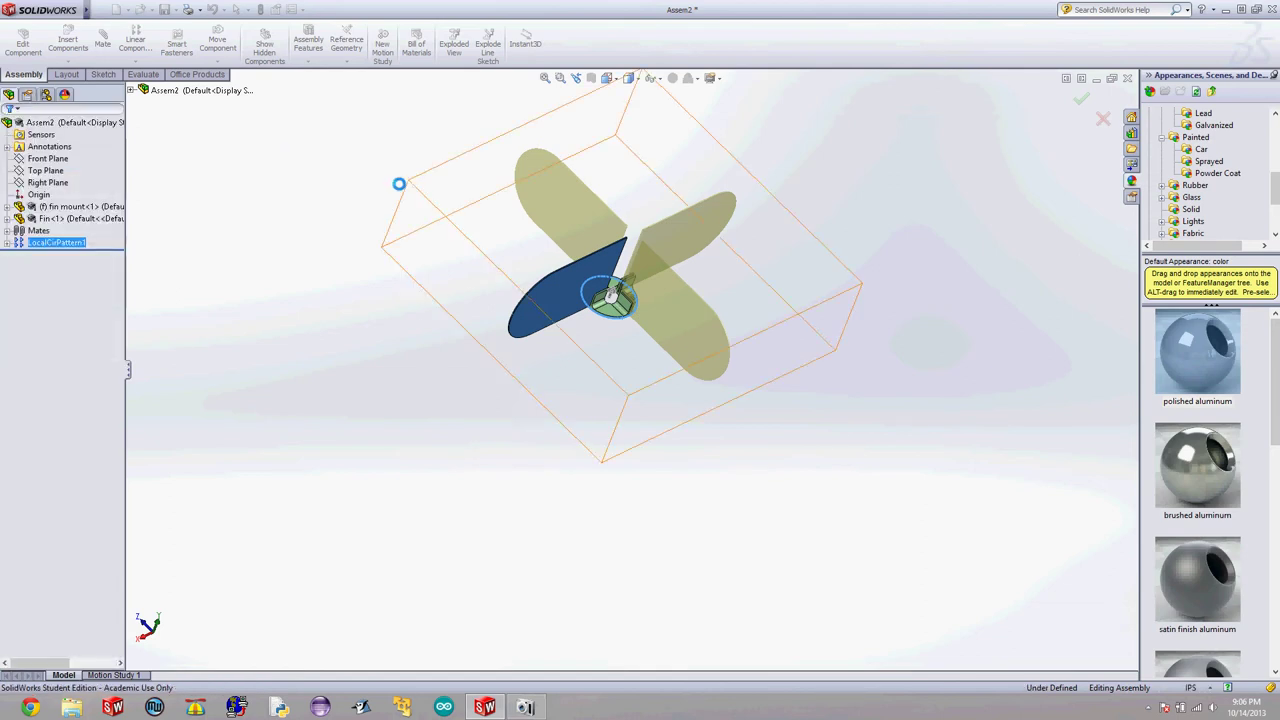
pyautogui.moveTo(446, 228); pyautogui.dragTo(414, 191, button='middle')
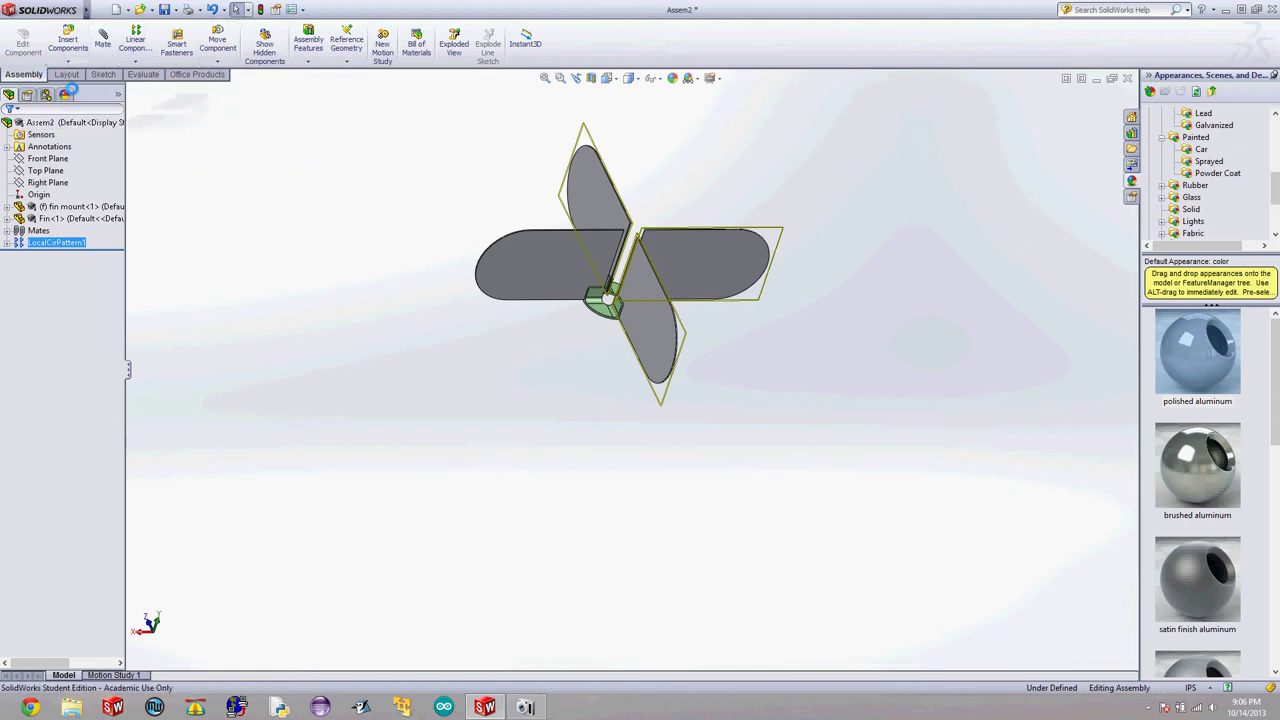
pyautogui.moveTo(360, 274); pyautogui.dragTo(378, 197, button='middle')
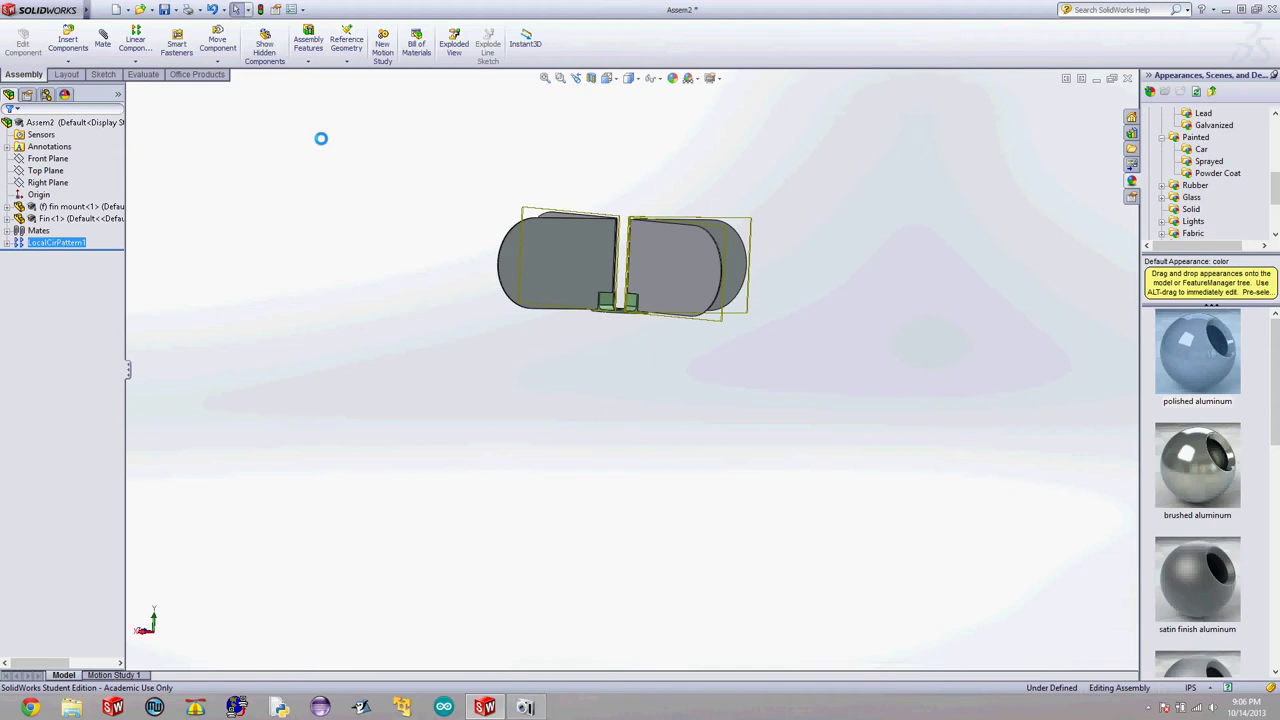
# Insert the body tube part into the assembly, placing it above the patterned fins.
pyautogui.moveTo(331, 150); pyautogui.dragTo(502, 366, button='middle')
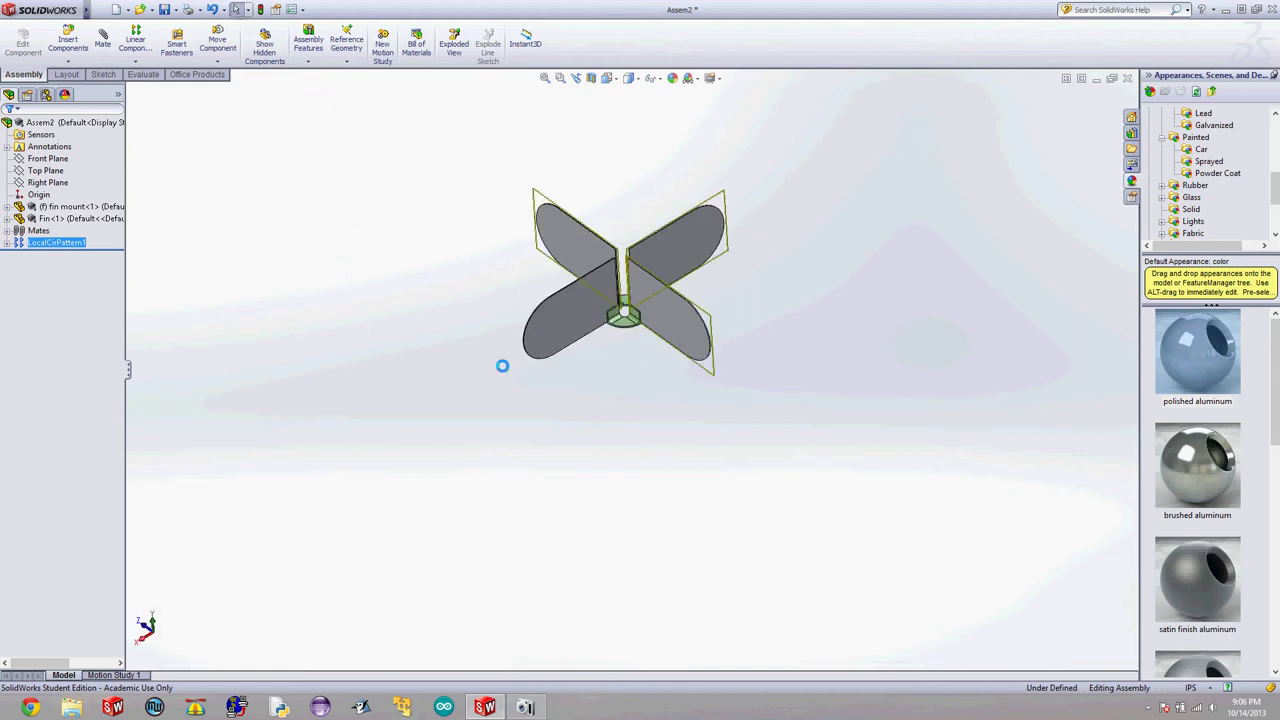
pyautogui.scroll(-5, 698, 240)
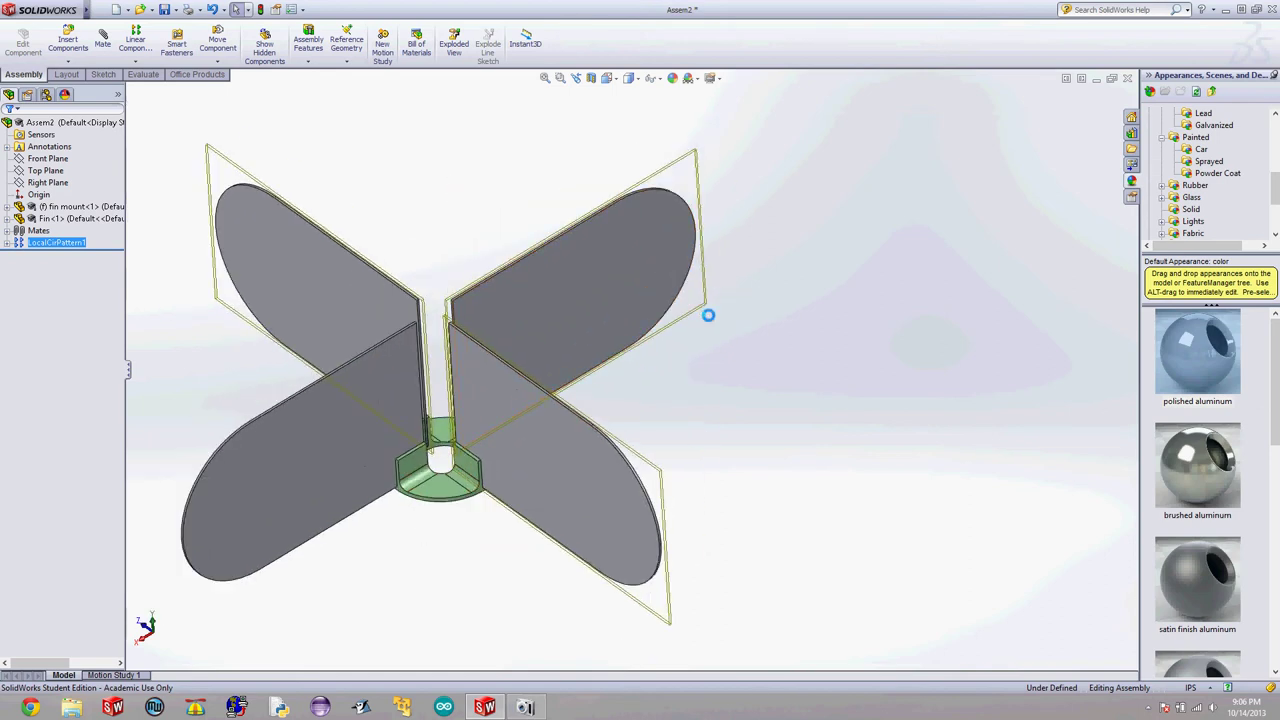
pyautogui.scroll(6, 740, 374)
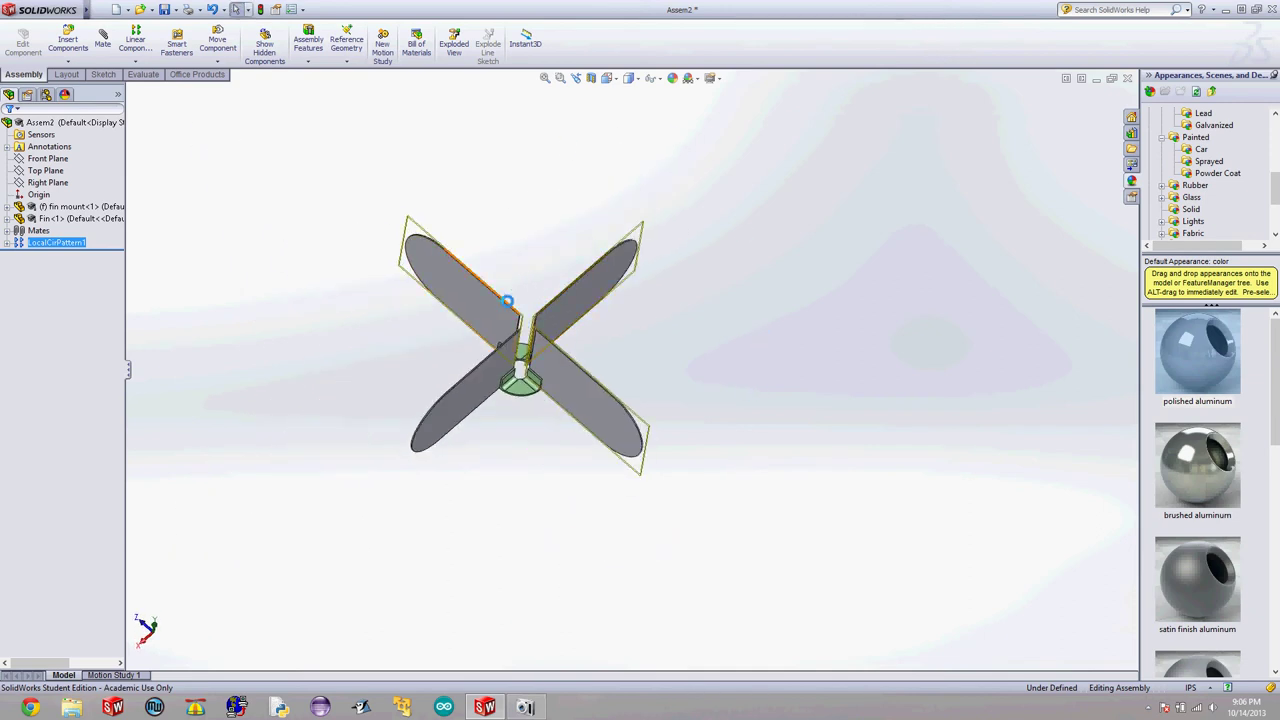
pyautogui.moveTo(533, 244); pyautogui.dragTo(373, 218, button='middle')
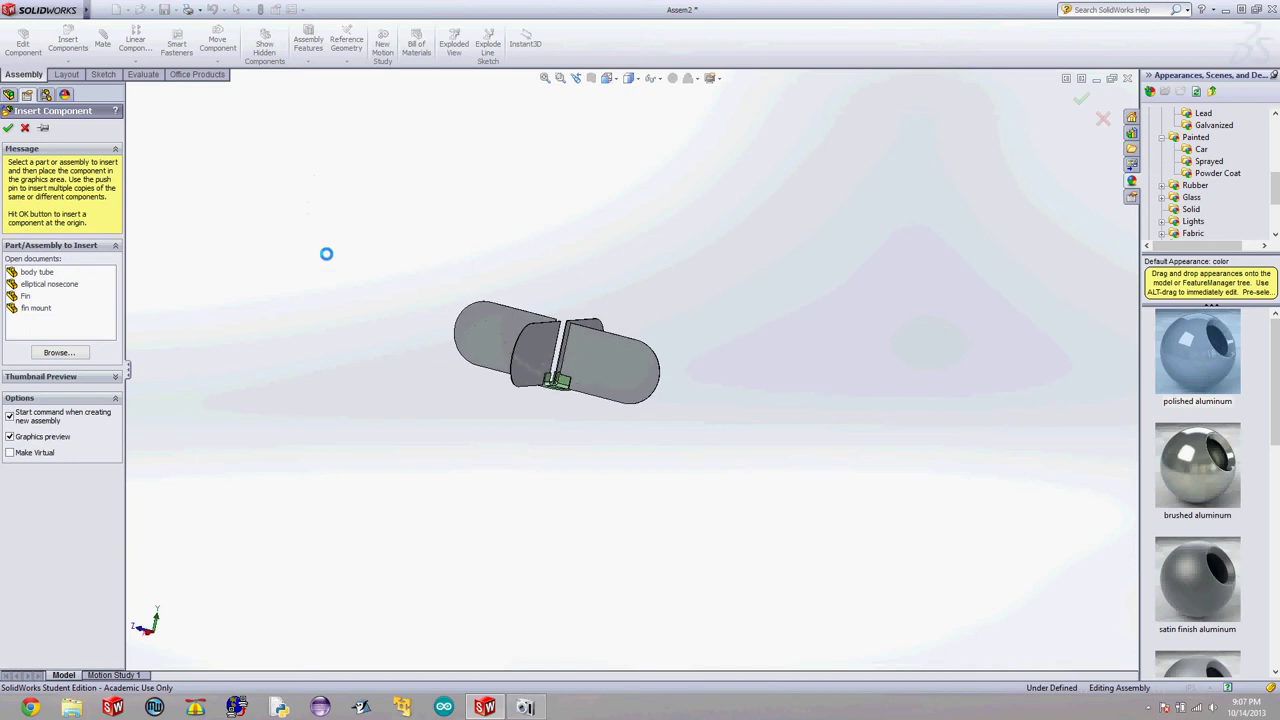
pyautogui.click(40, 271)
pyautogui.click(562, 176)
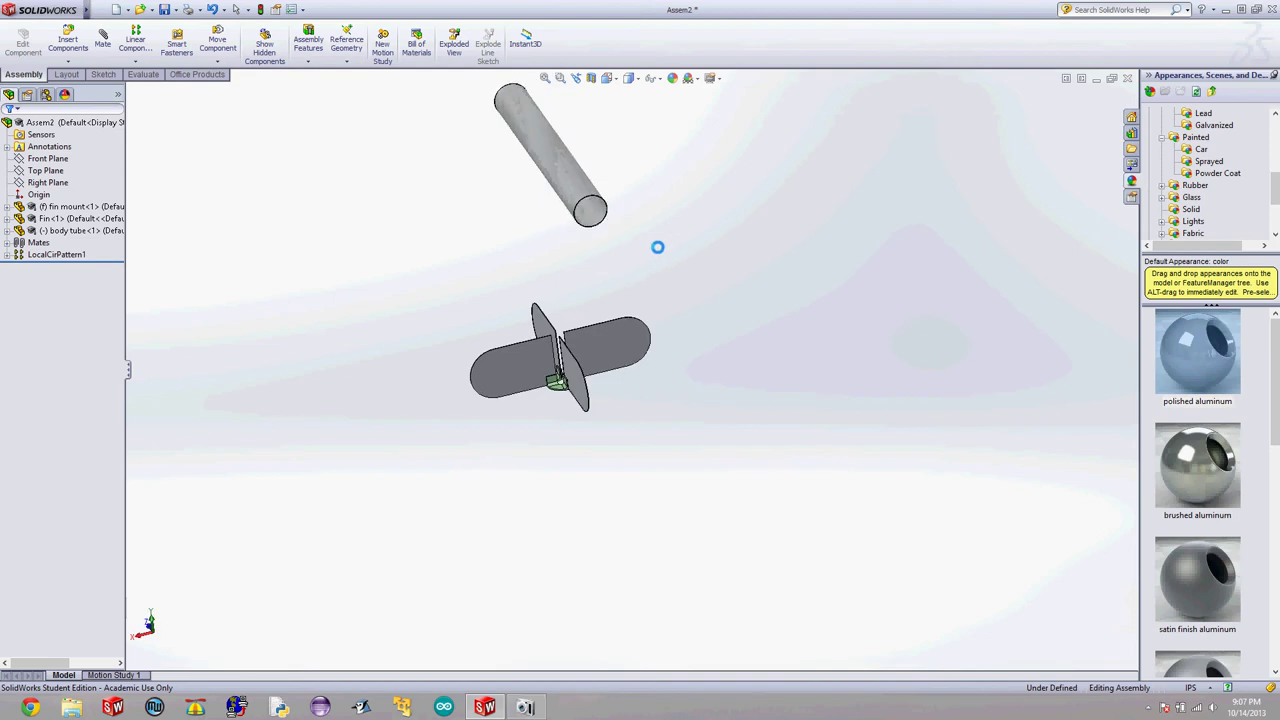
# Try to mate the body tube's circular end edge concentric with the fin mount's round base edge.
pyautogui.click(112, 43)
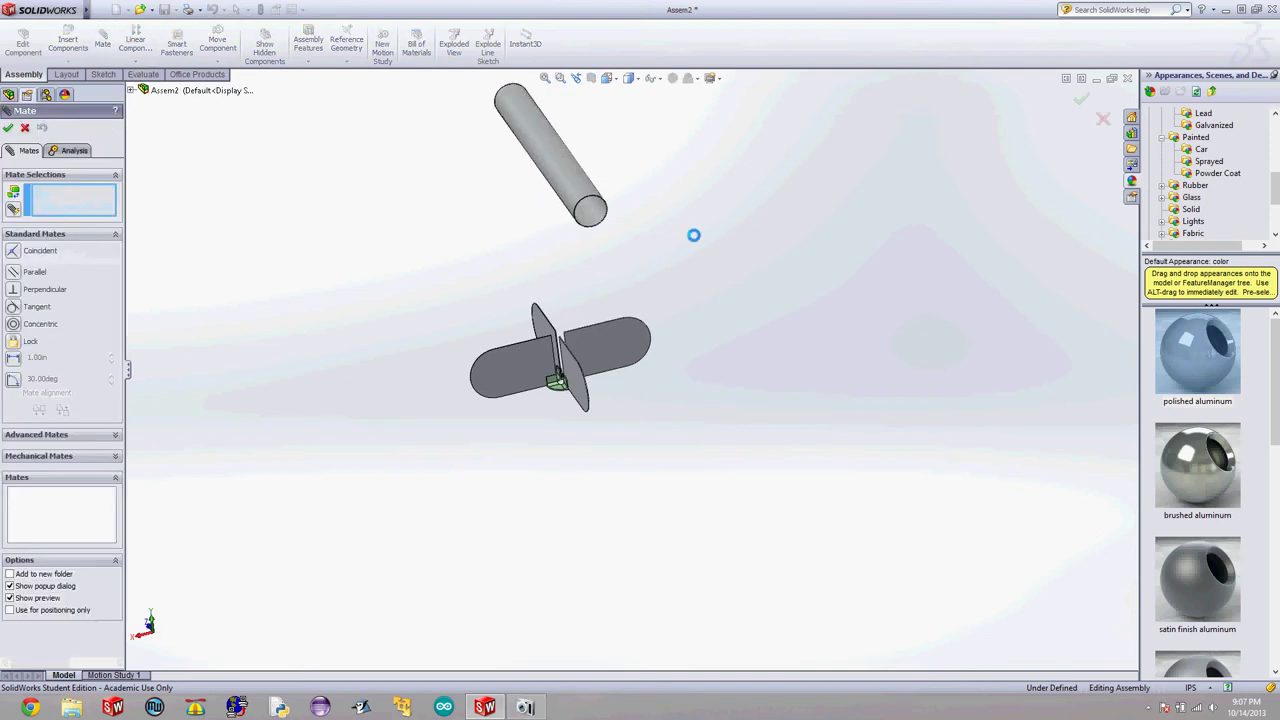
pyautogui.click(397, 193)
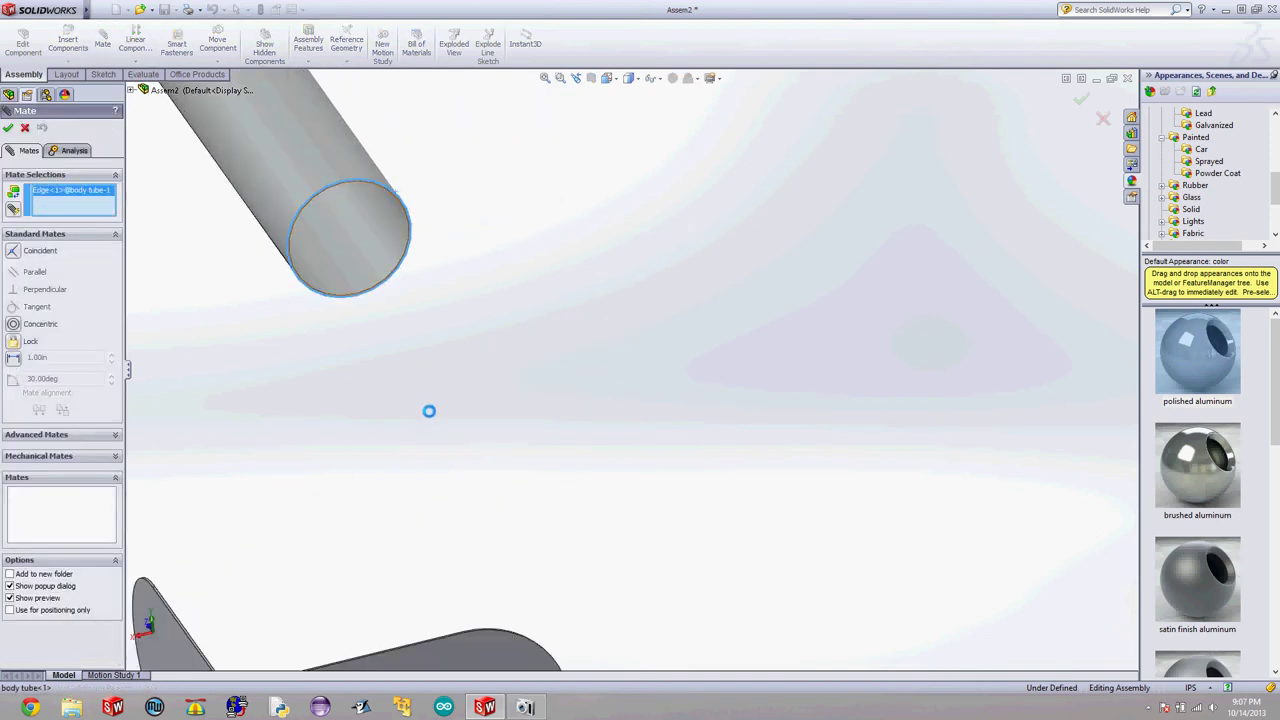
pyautogui.scroll(5, 429, 409)
pyautogui.moveTo(506, 587); pyautogui.dragTo(549, 503, button='middle')
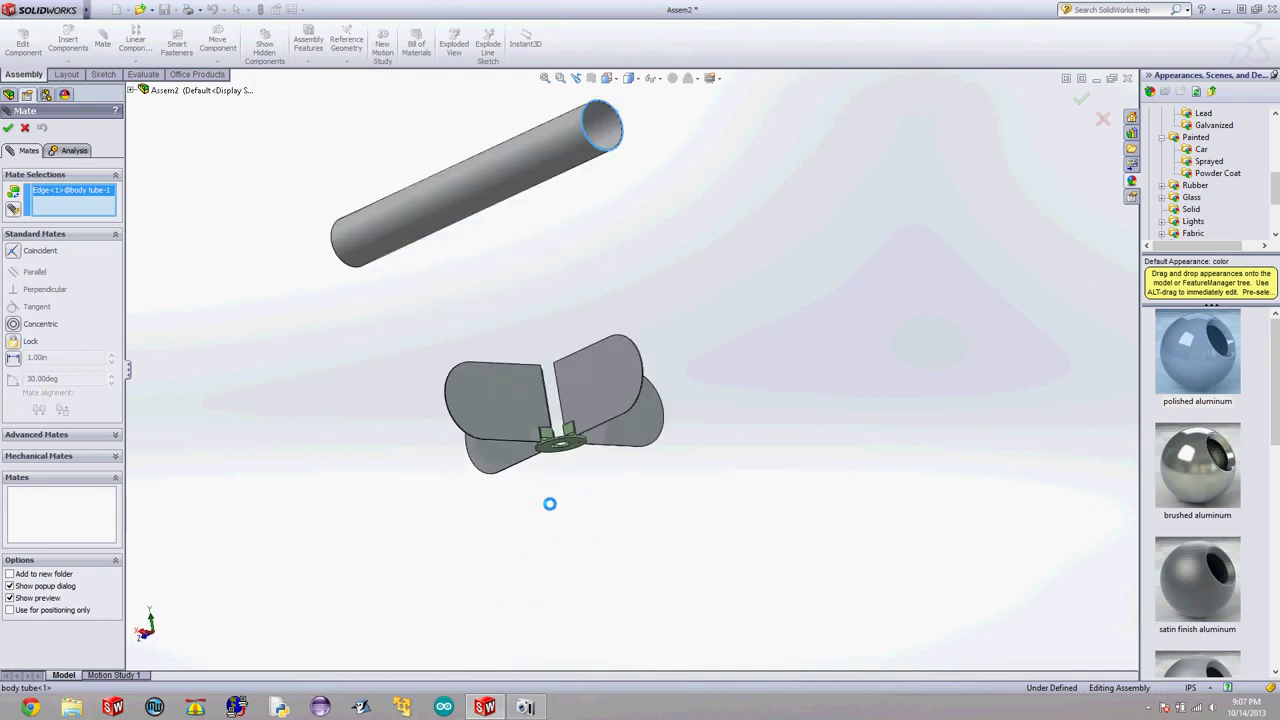
pyautogui.scroll(-8, 549, 503)
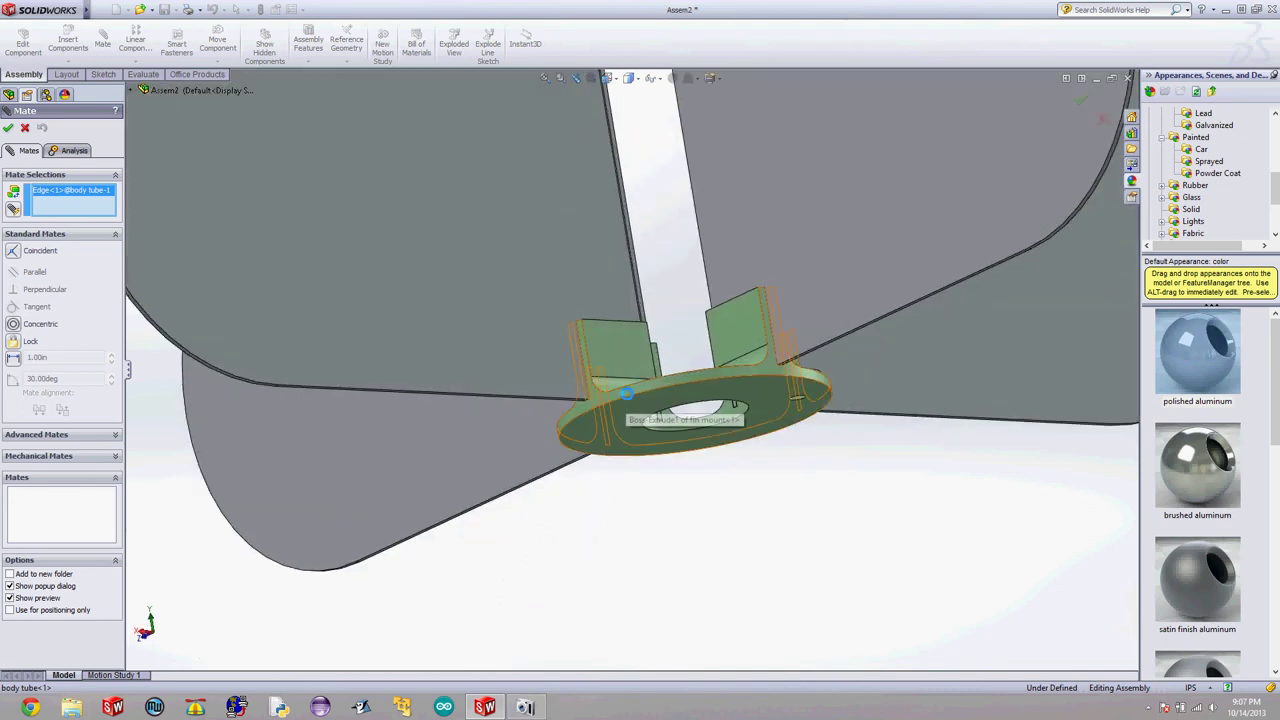
pyautogui.click(625, 393)
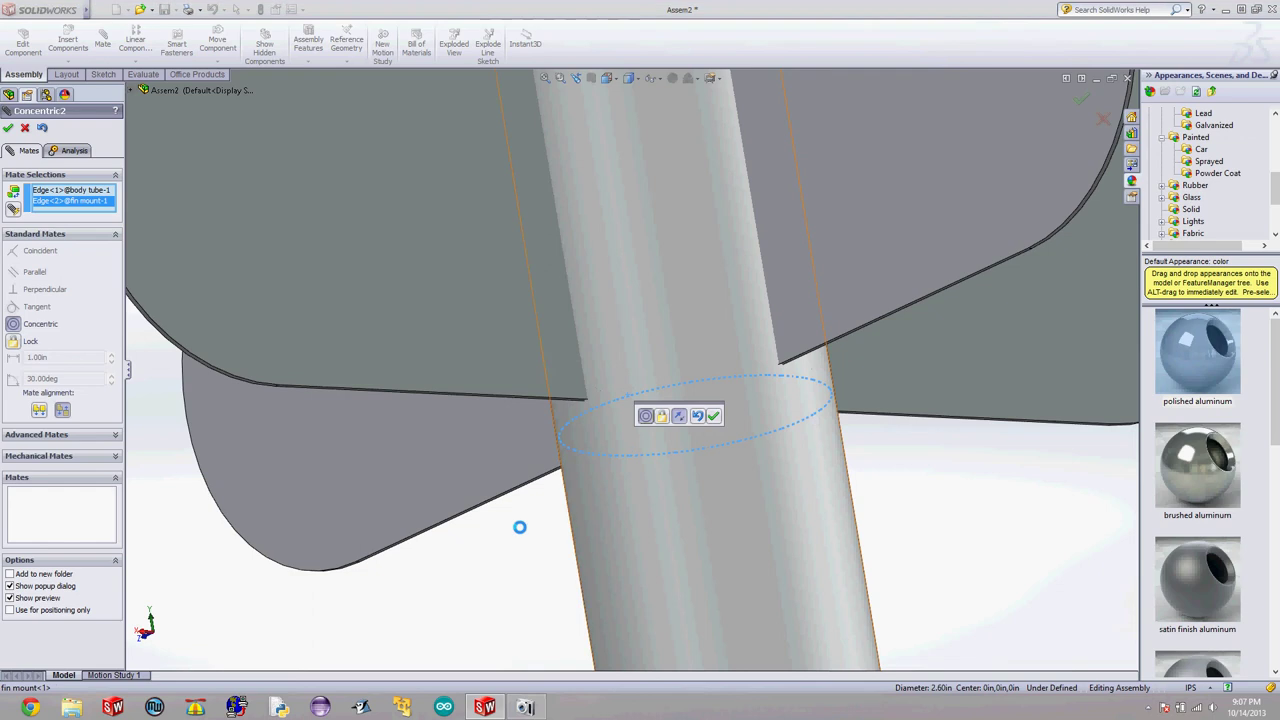
pyautogui.scroll(5, 491, 546)
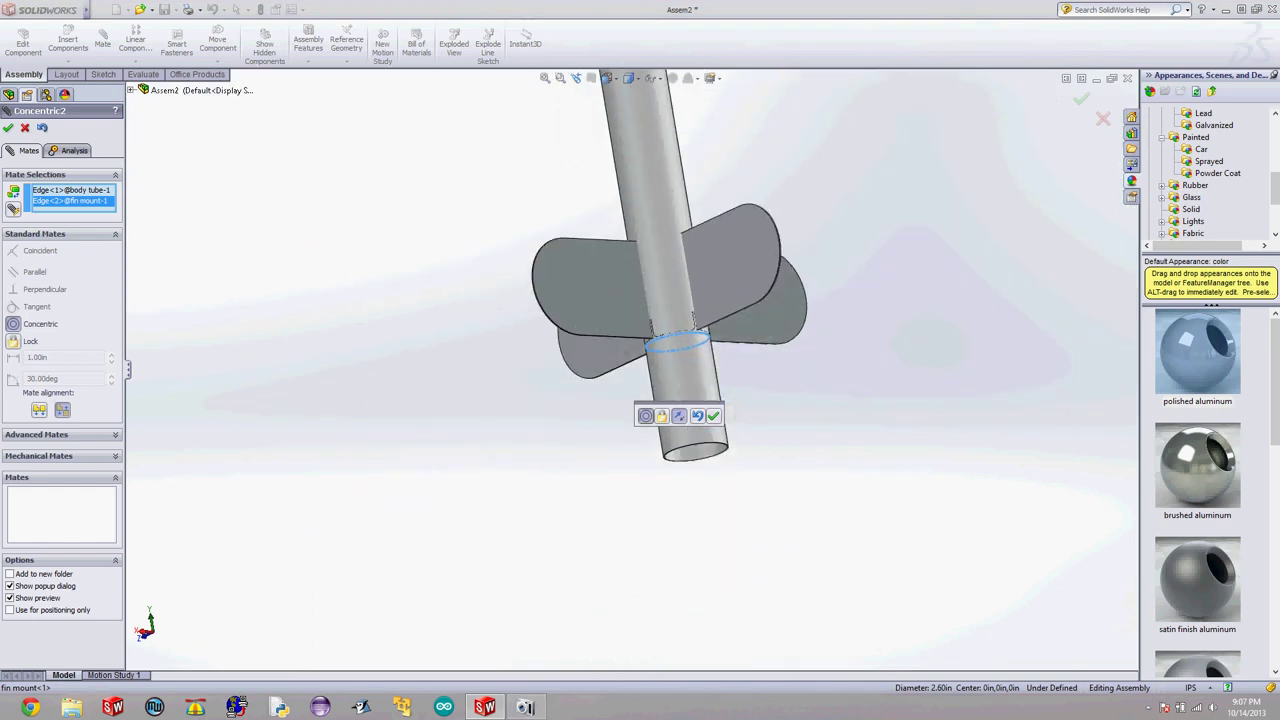
pyautogui.scroll(5, 487, 330)
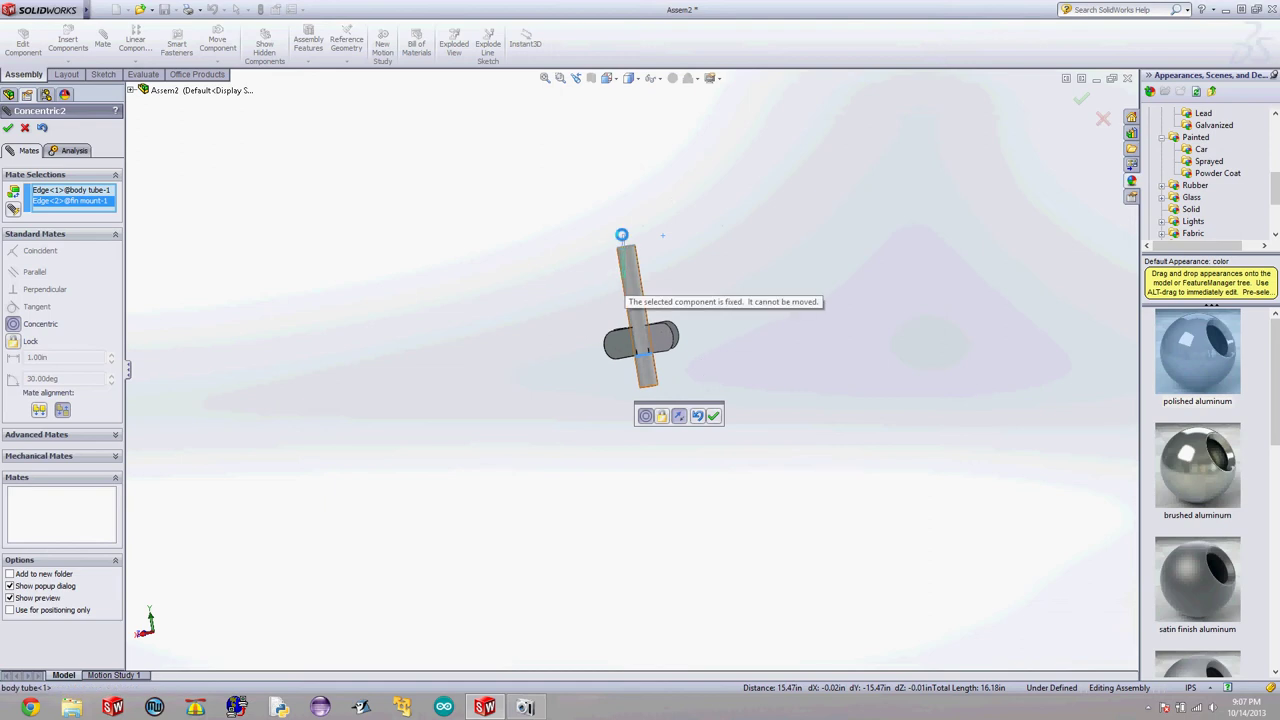
pyautogui.click(9, 128)
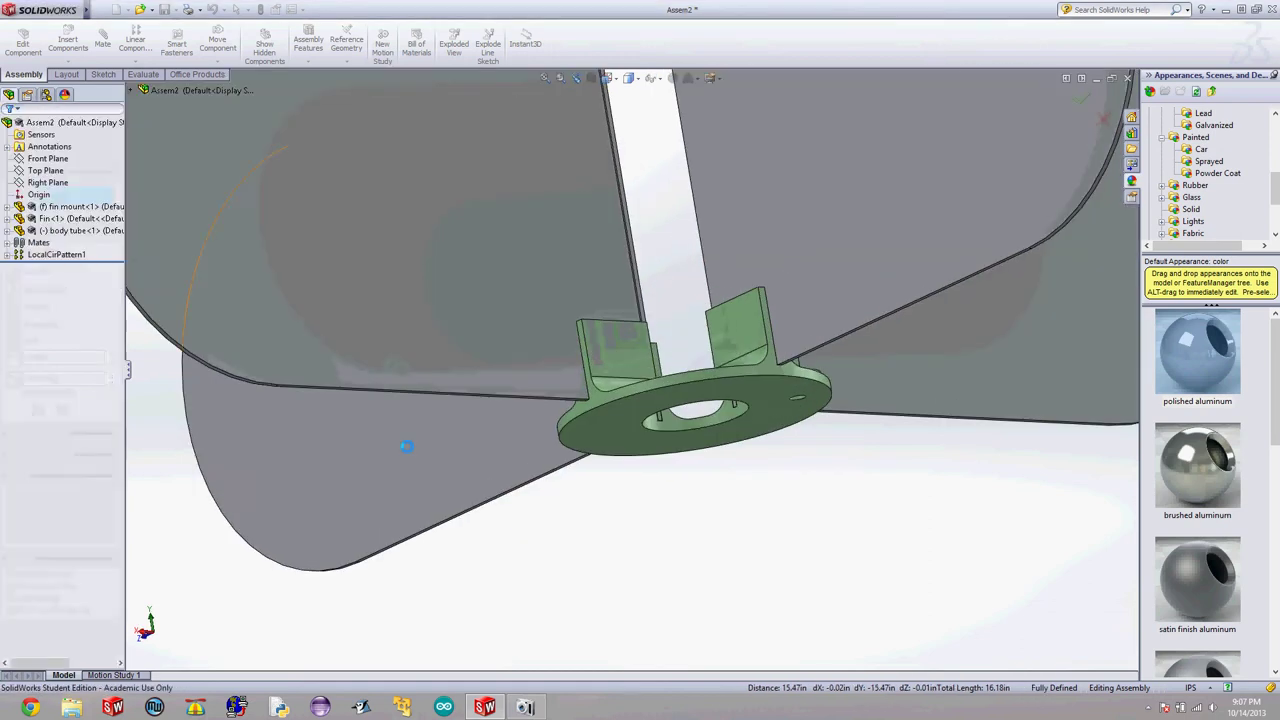
pyautogui.scroll(5, 420, 457)
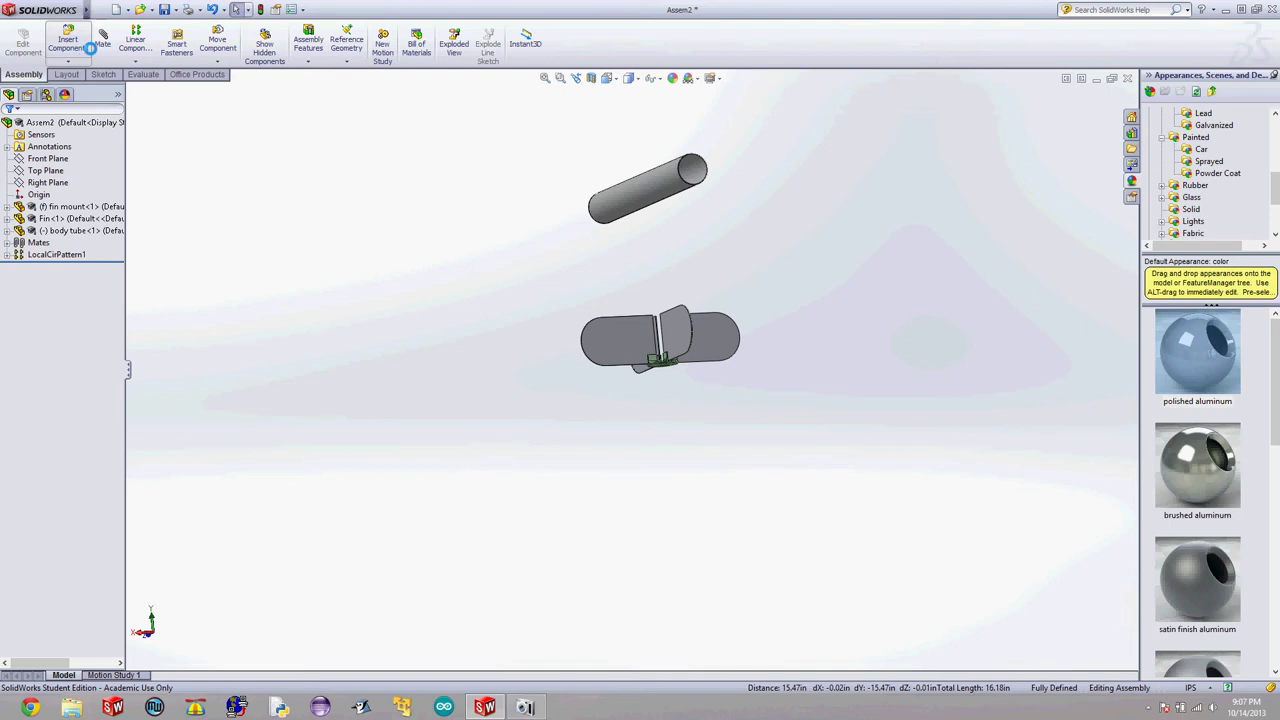
# Add a concentric mate between the body tube's inner cylindrical face and the round outer face of the fin mount's base.
pyautogui.click(102, 40)
pyautogui.scroll(-1, 683, 170)
pyautogui.scroll(-3, 683, 170)
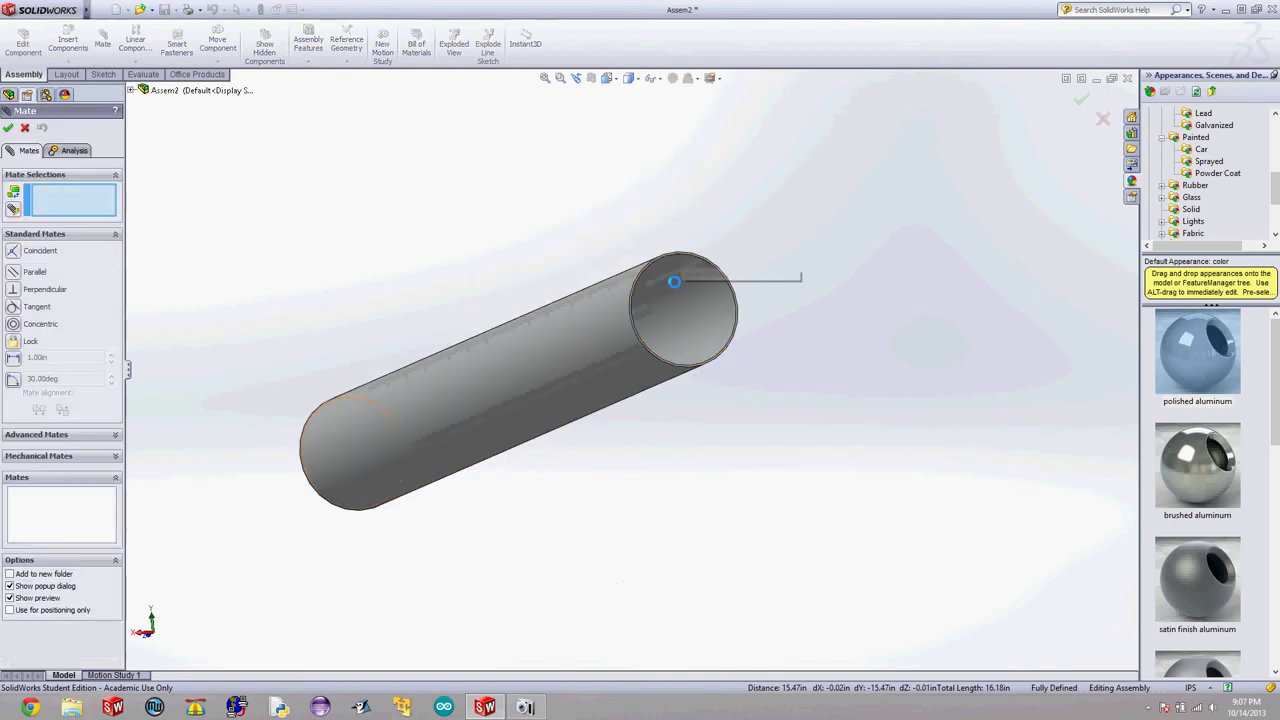
pyautogui.scroll(-1, 674, 280)
pyautogui.click(671, 303)
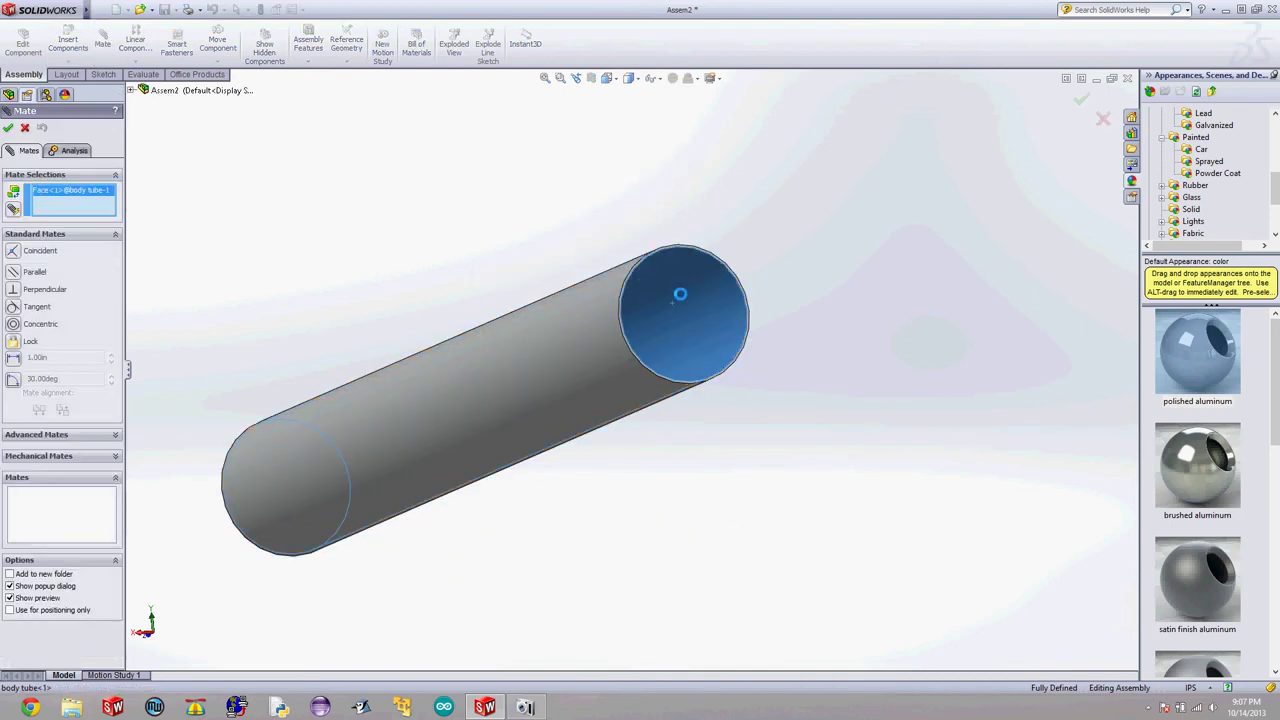
pyautogui.scroll(5, 760, 366)
pyautogui.scroll(-6, 603, 503)
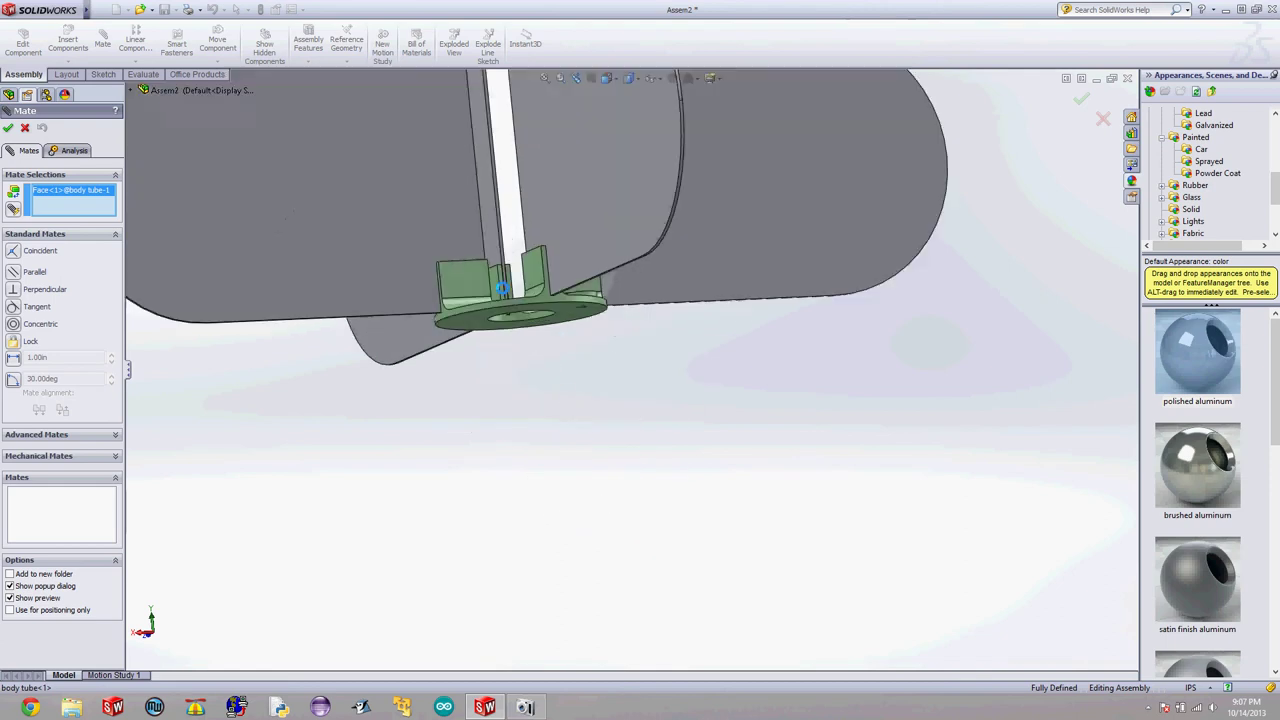
pyautogui.scroll(3, 503, 290)
pyautogui.scroll(-2, 470, 300)
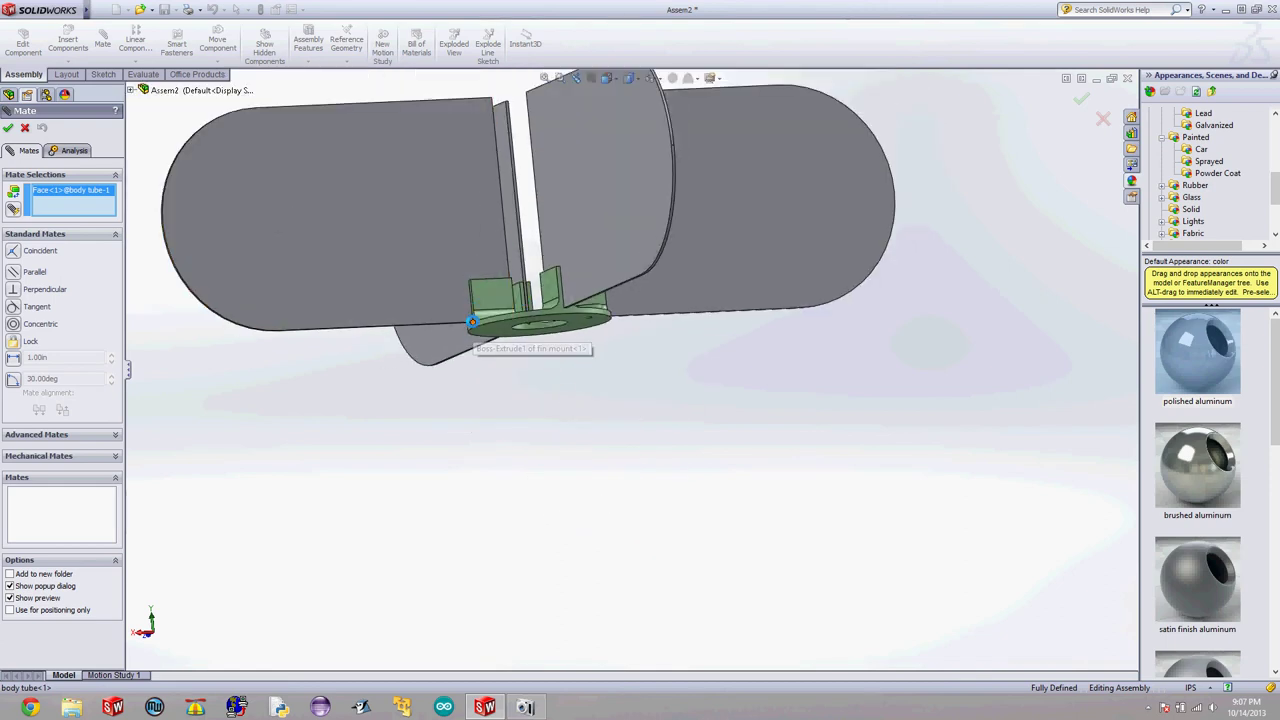
pyautogui.scroll(-4, 481, 323)
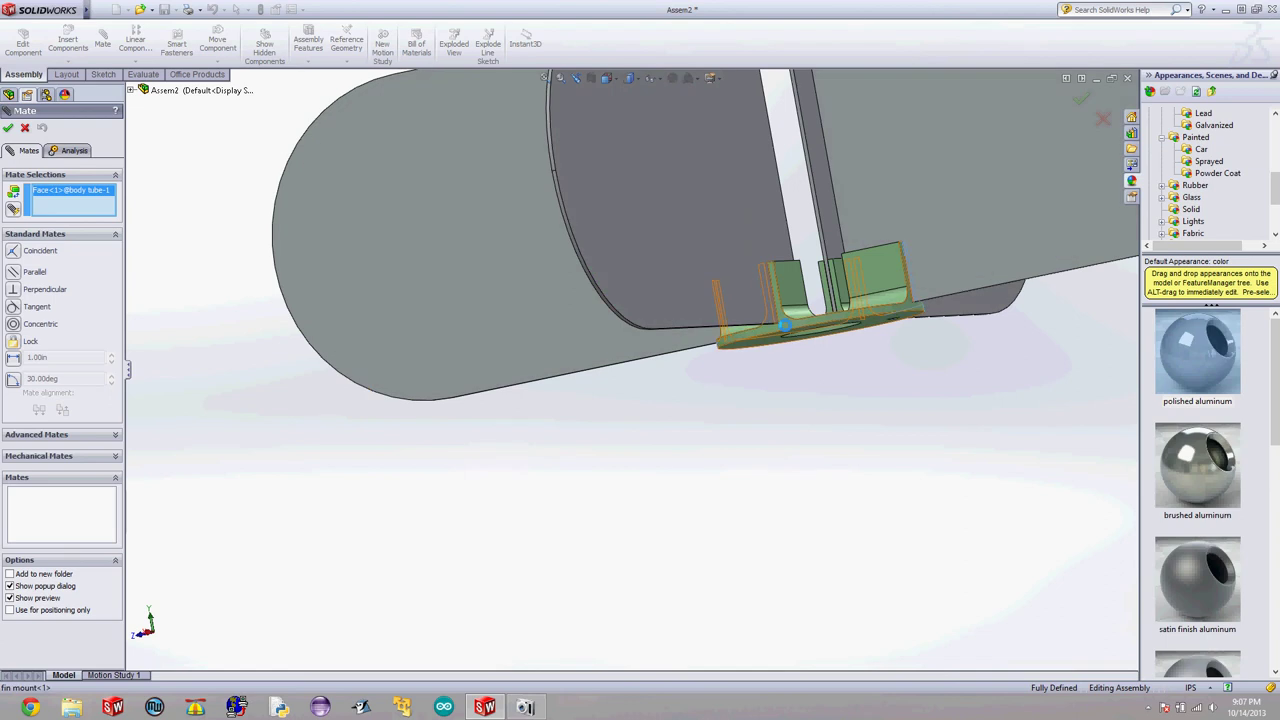
pyautogui.click(785, 325)
pyautogui.scroll(5, 789, 407)
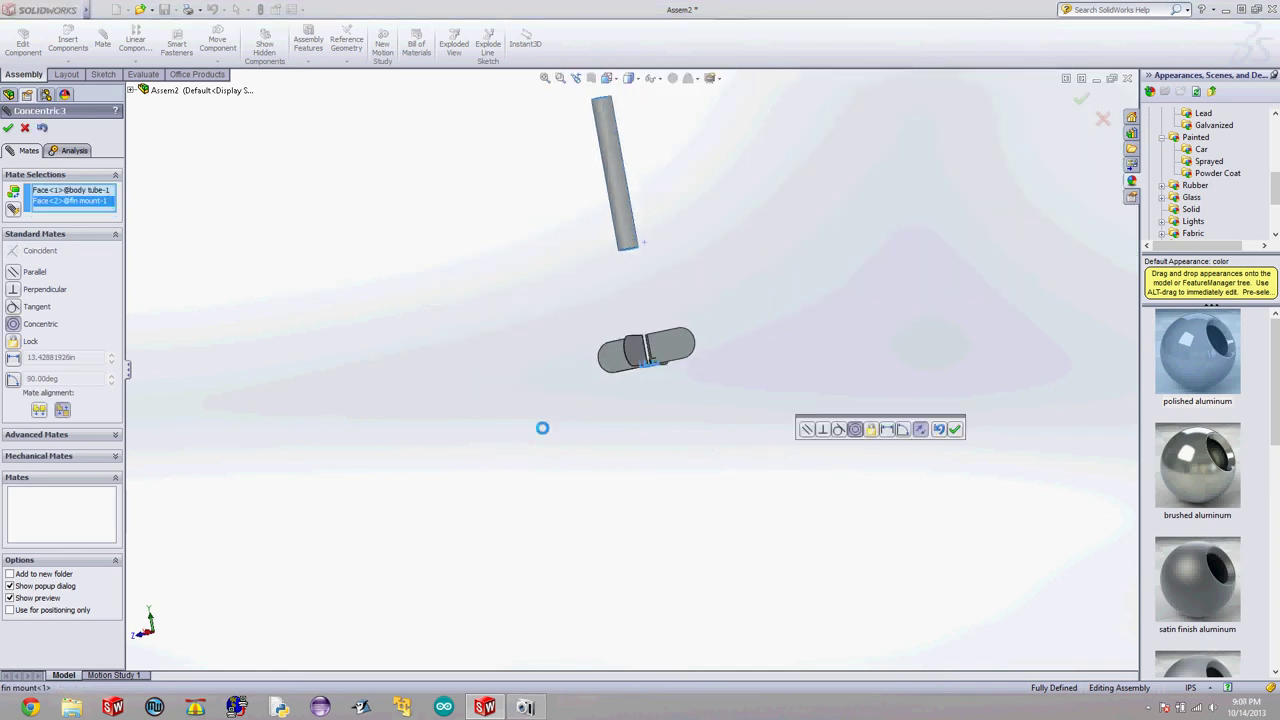
pyautogui.press('Return')
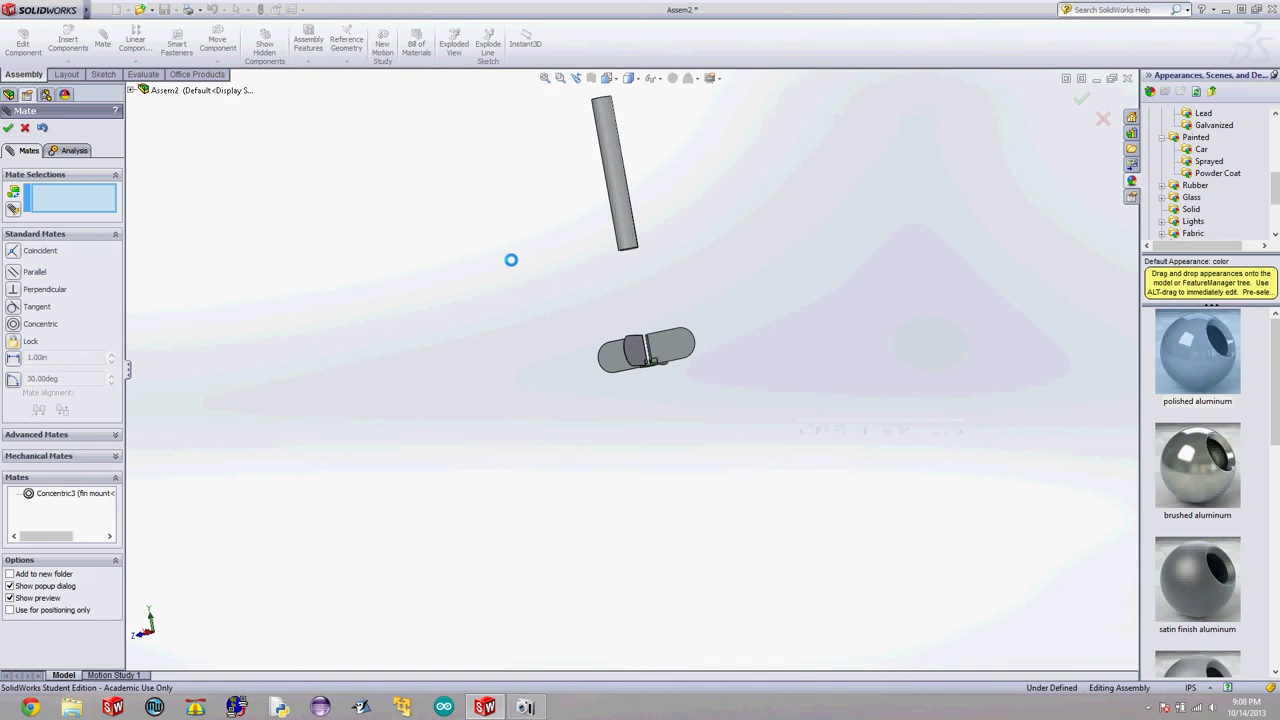
# Slide the body tube along its axis toward the fin mount, leaving its lower end a short distance above the mount.
pyautogui.moveTo(620, 177); pyautogui.dragTo(630, 312)
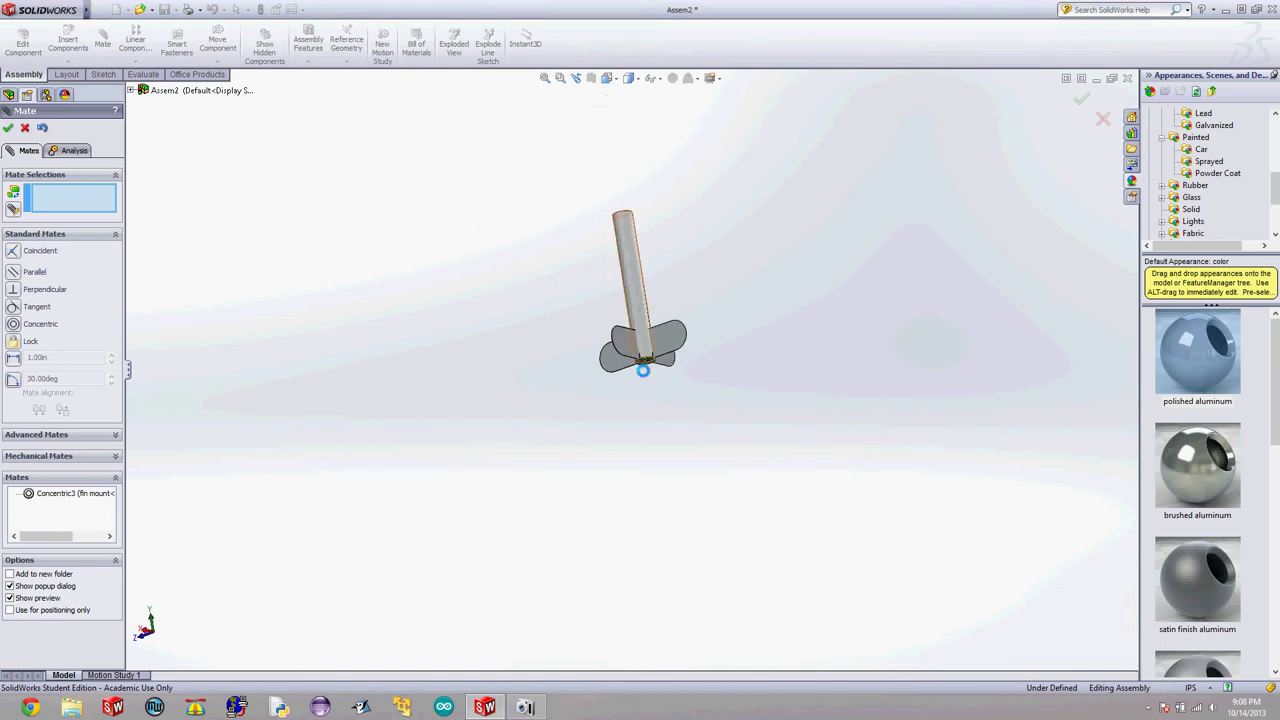
pyautogui.scroll(-12, 643, 371)
pyautogui.scroll(1, 648, 345)
pyautogui.moveTo(630, 255); pyautogui.dragTo(626, 292)
pyautogui.scroll(5, 630, 370)
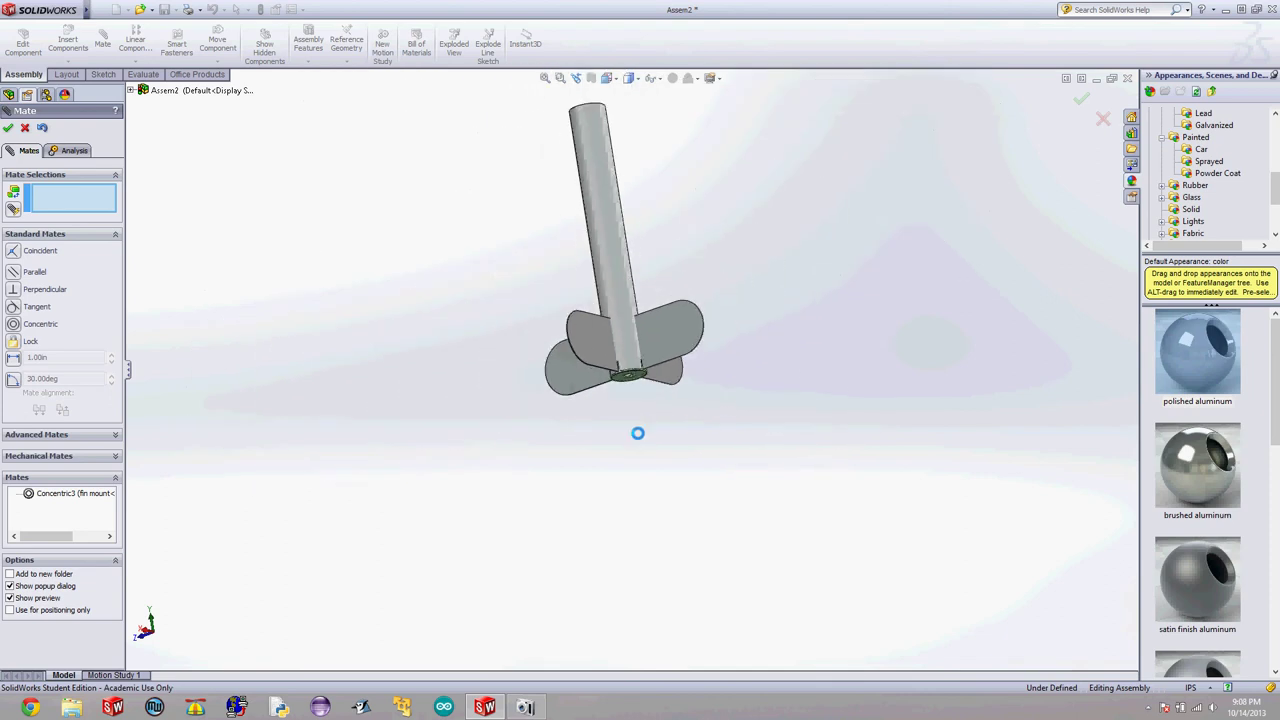
pyautogui.moveTo(623, 246); pyautogui.dragTo(622, 222)
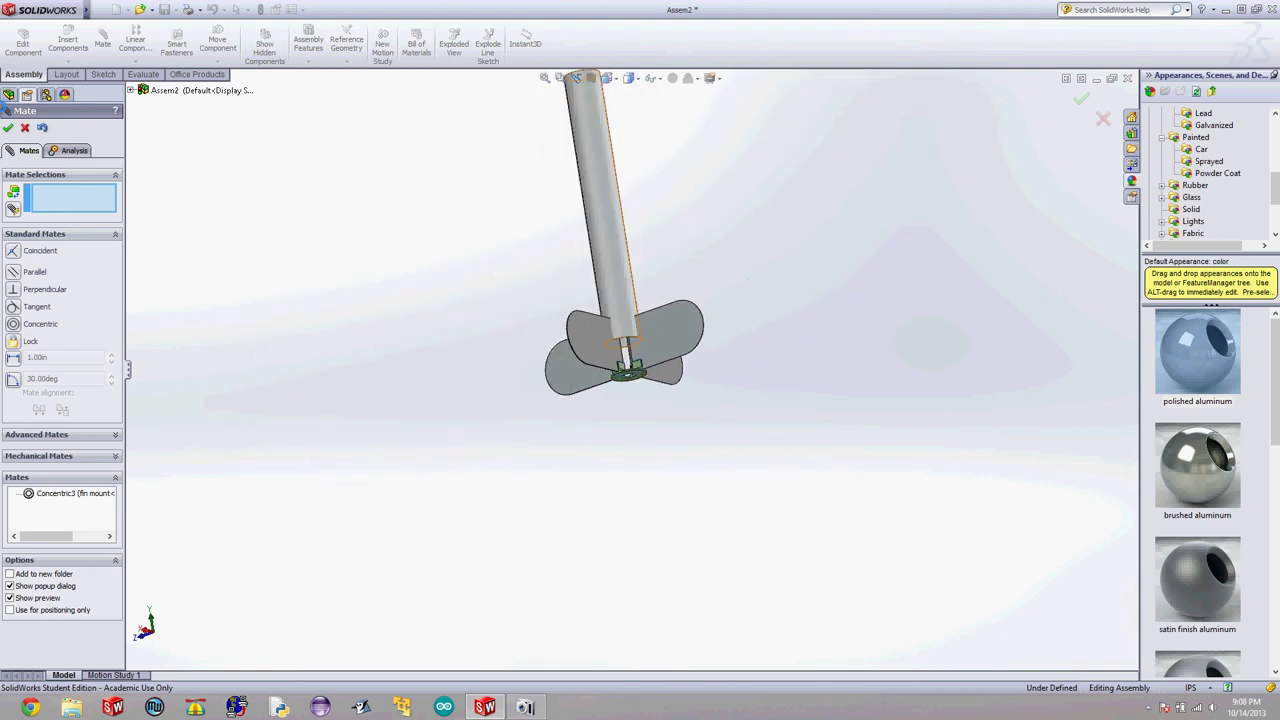
# Try to mate the body tube's lower circular edge to the outer edge of the fin mount base.
pyautogui.scroll(-5, 625, 323)
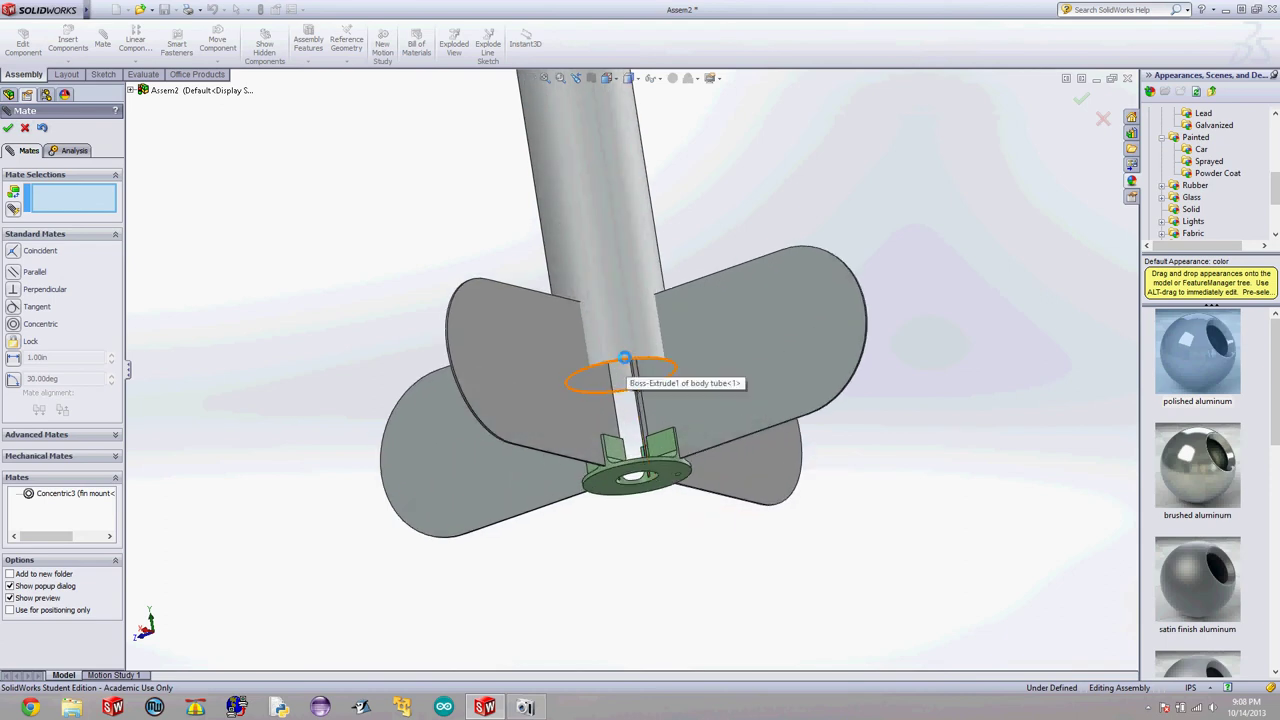
pyautogui.click(625, 357)
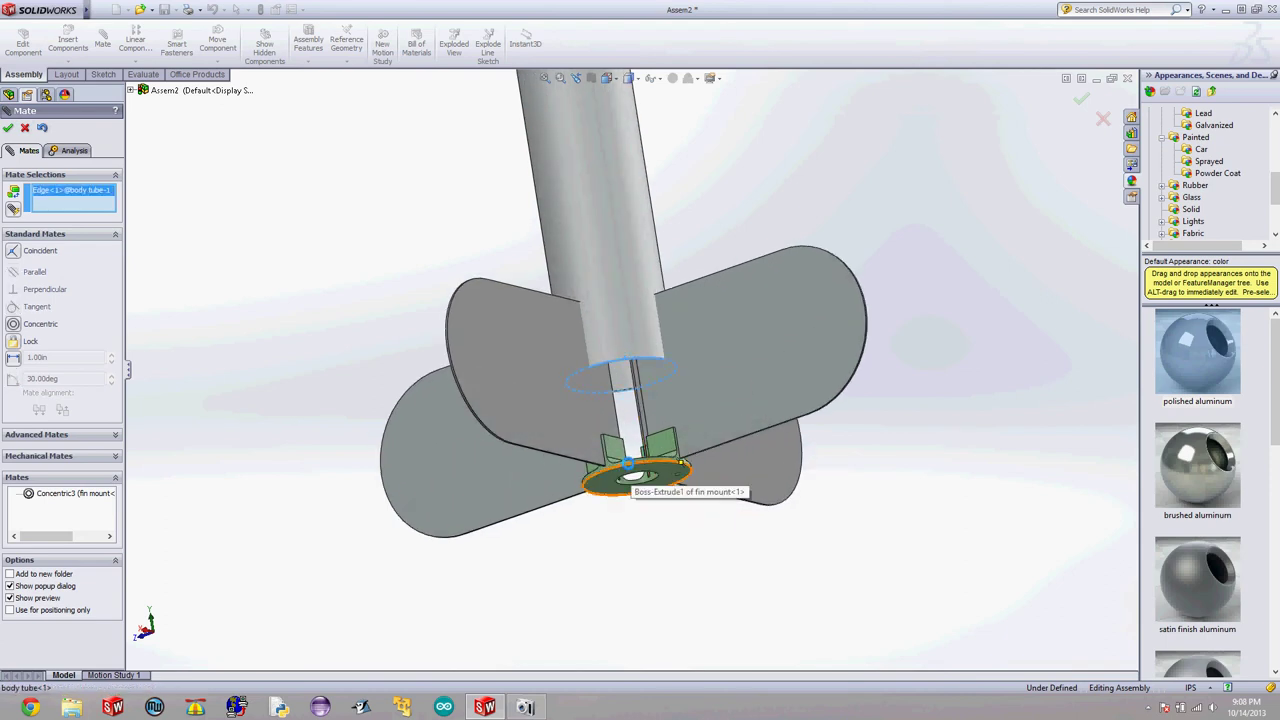
pyautogui.click(625, 478)
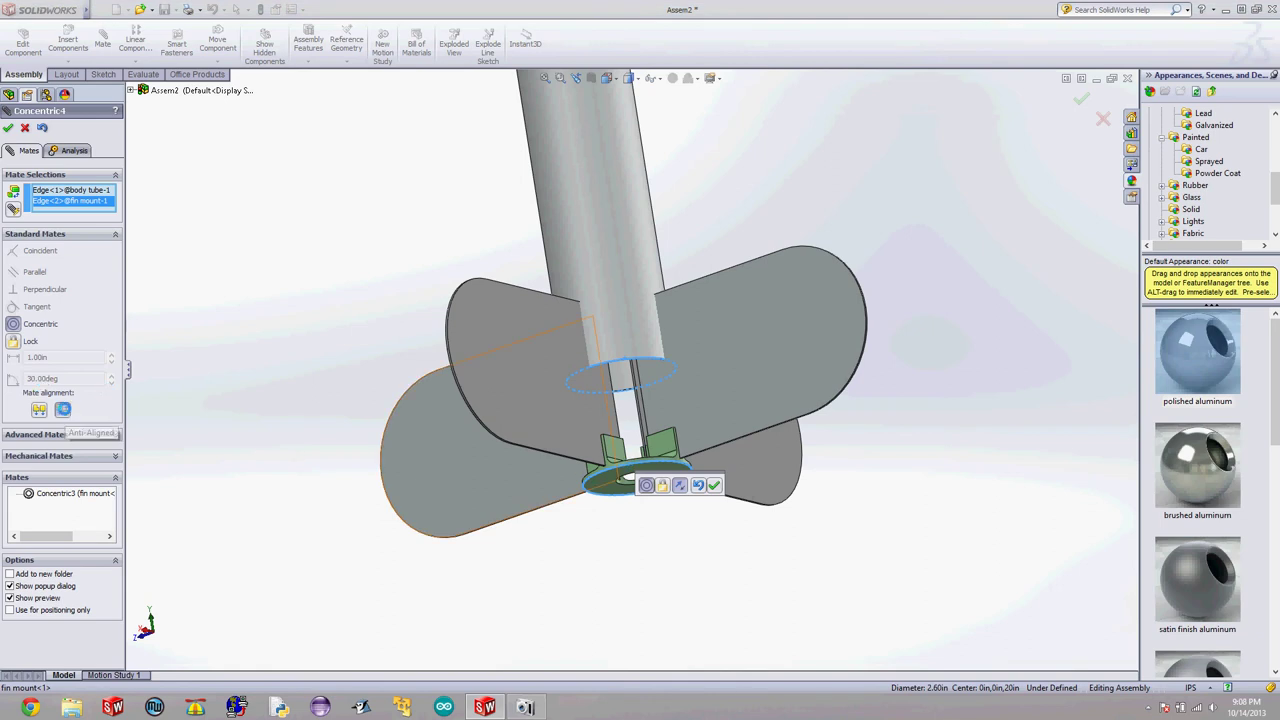
pyautogui.click(26, 131)
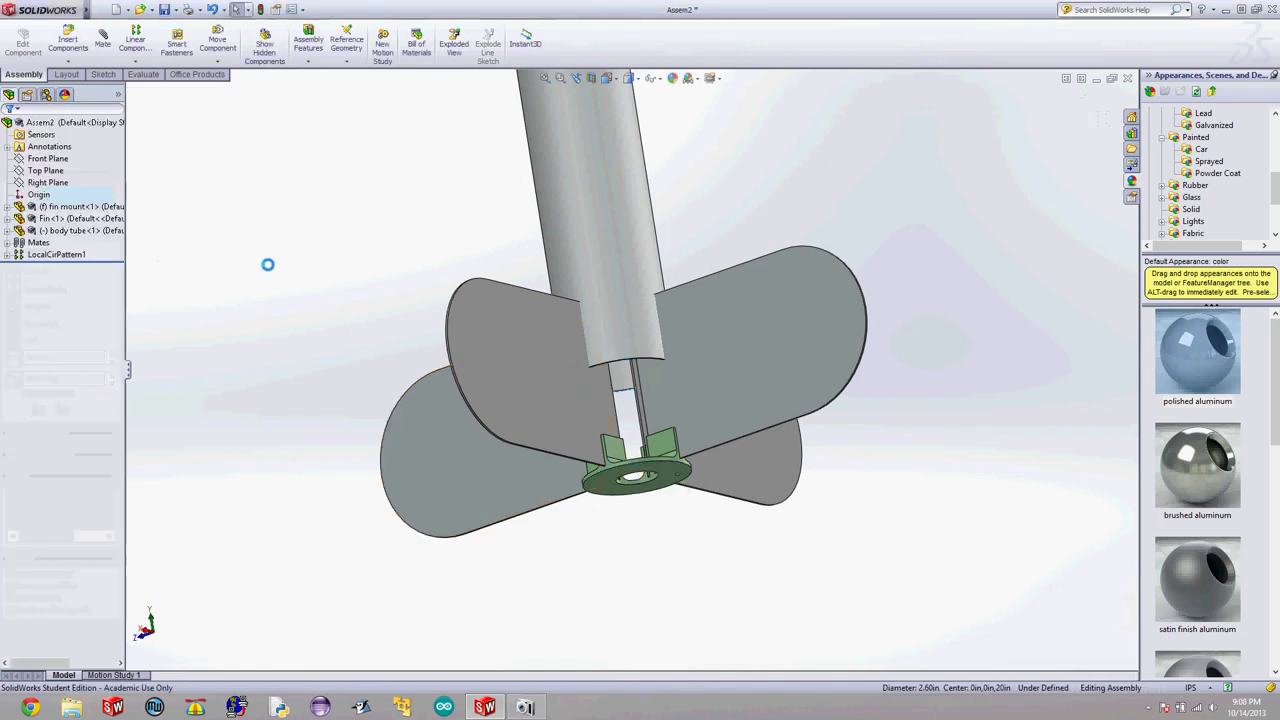
# Add a coincident mate between the body tube's lower annular end face and the flat underside of the fin mount's base.
pyautogui.moveTo(269, 263); pyautogui.dragTo(295, 319, button='middle')
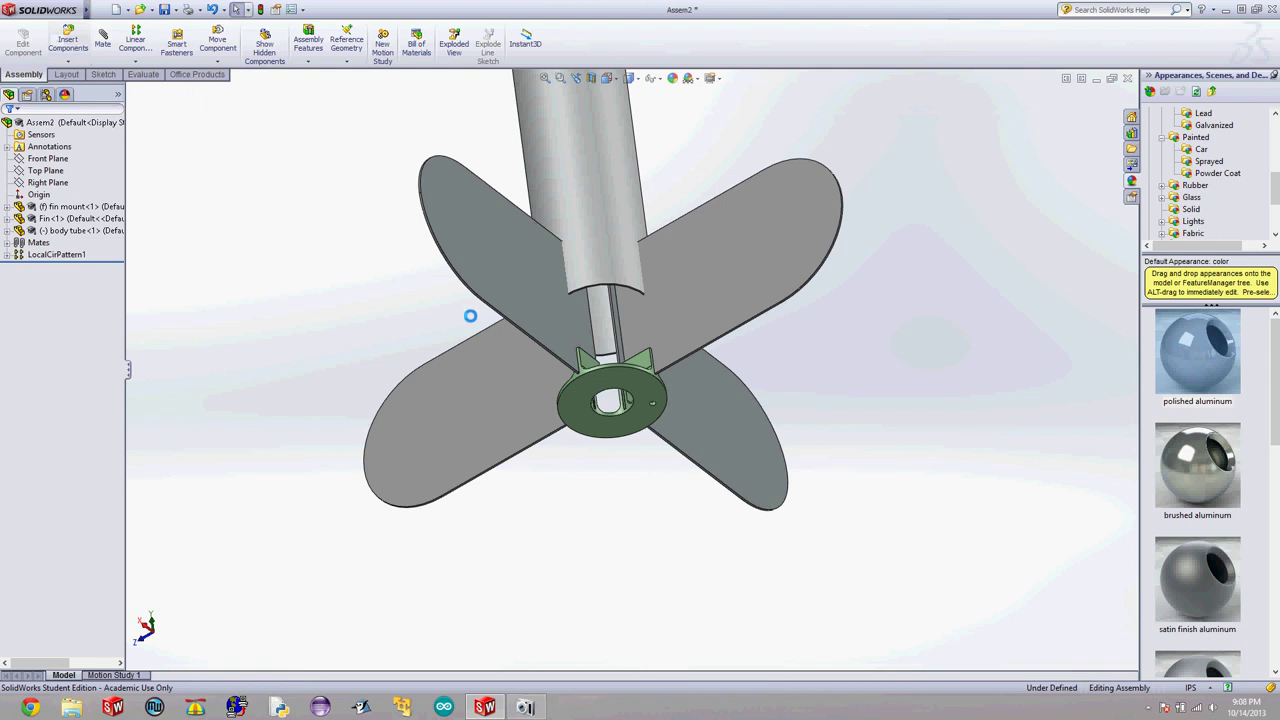
pyautogui.click(100, 40)
pyautogui.scroll(-5, 800, 330)
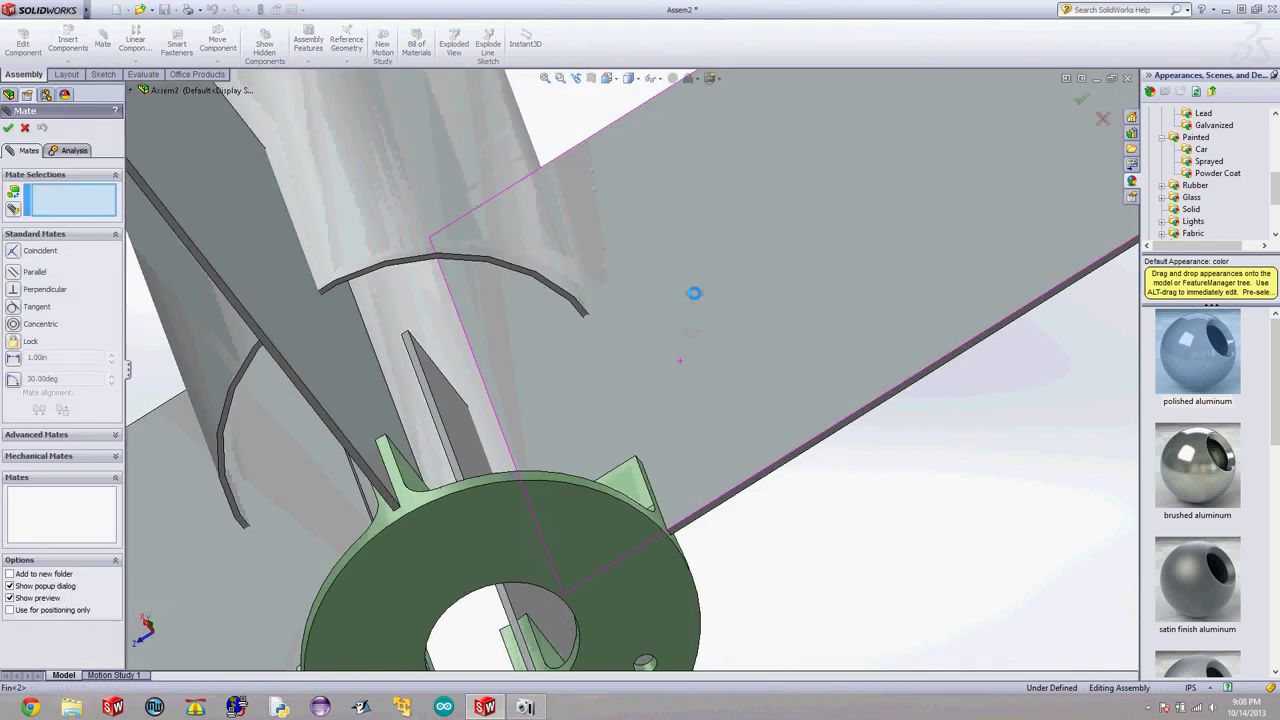
pyautogui.moveTo(694, 293); pyautogui.dragTo(674, 275, button='middle')
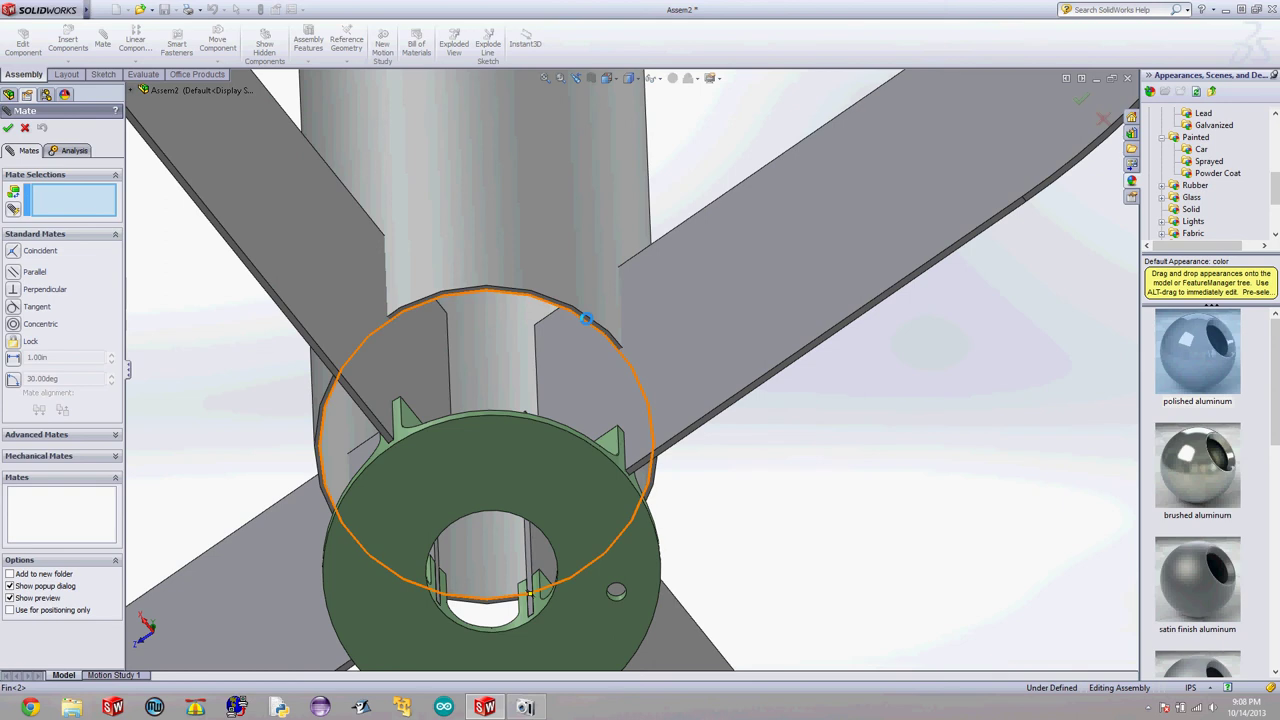
pyautogui.scroll(-3, 586, 318)
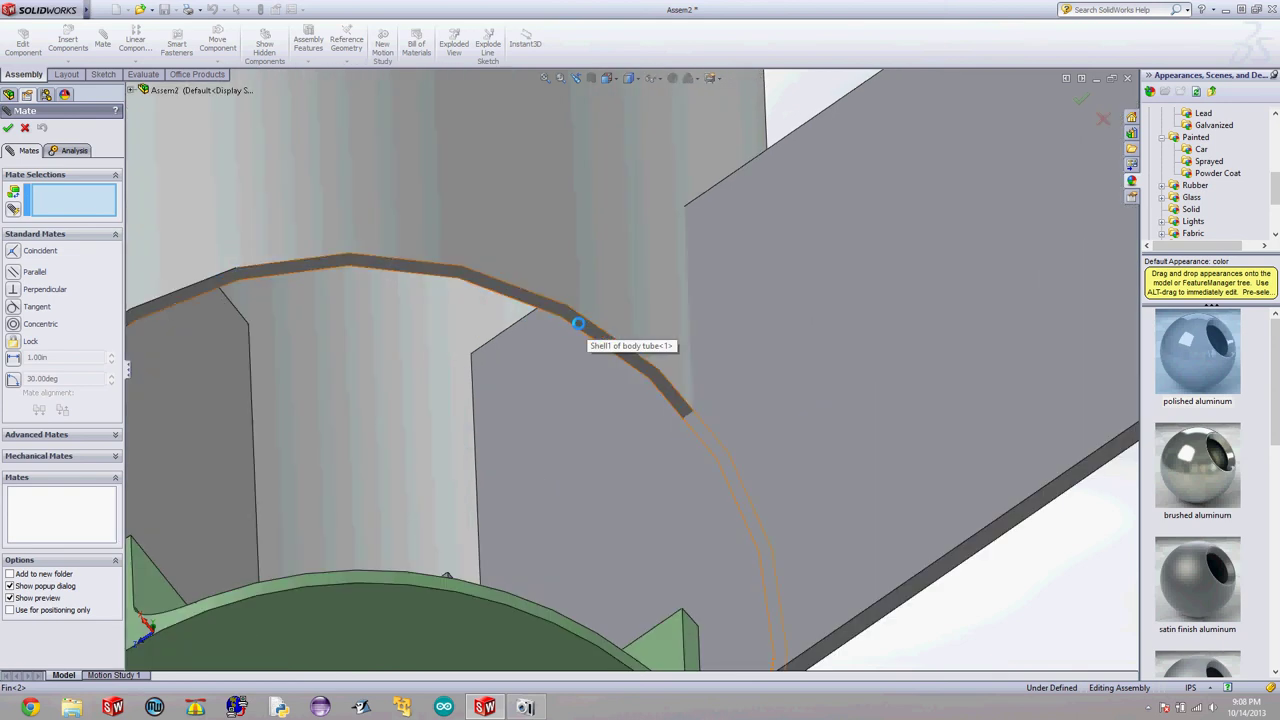
pyautogui.click(578, 323)
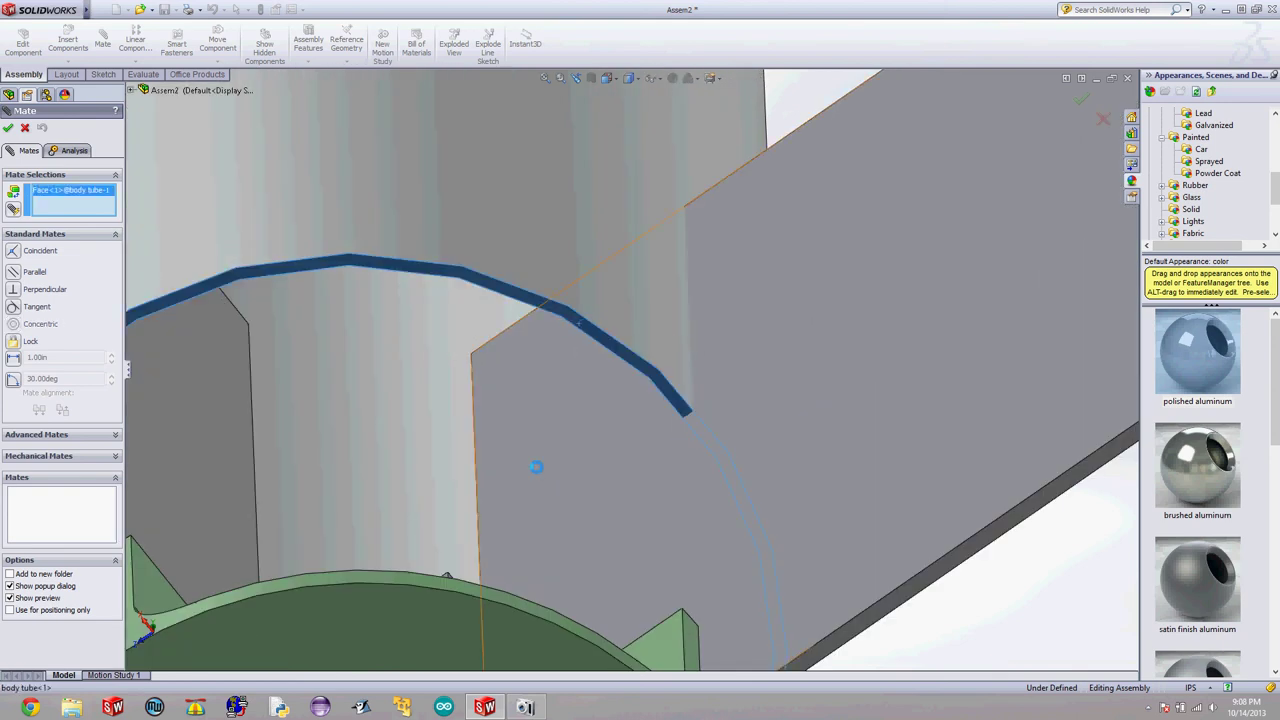
pyautogui.scroll(4, 534, 466)
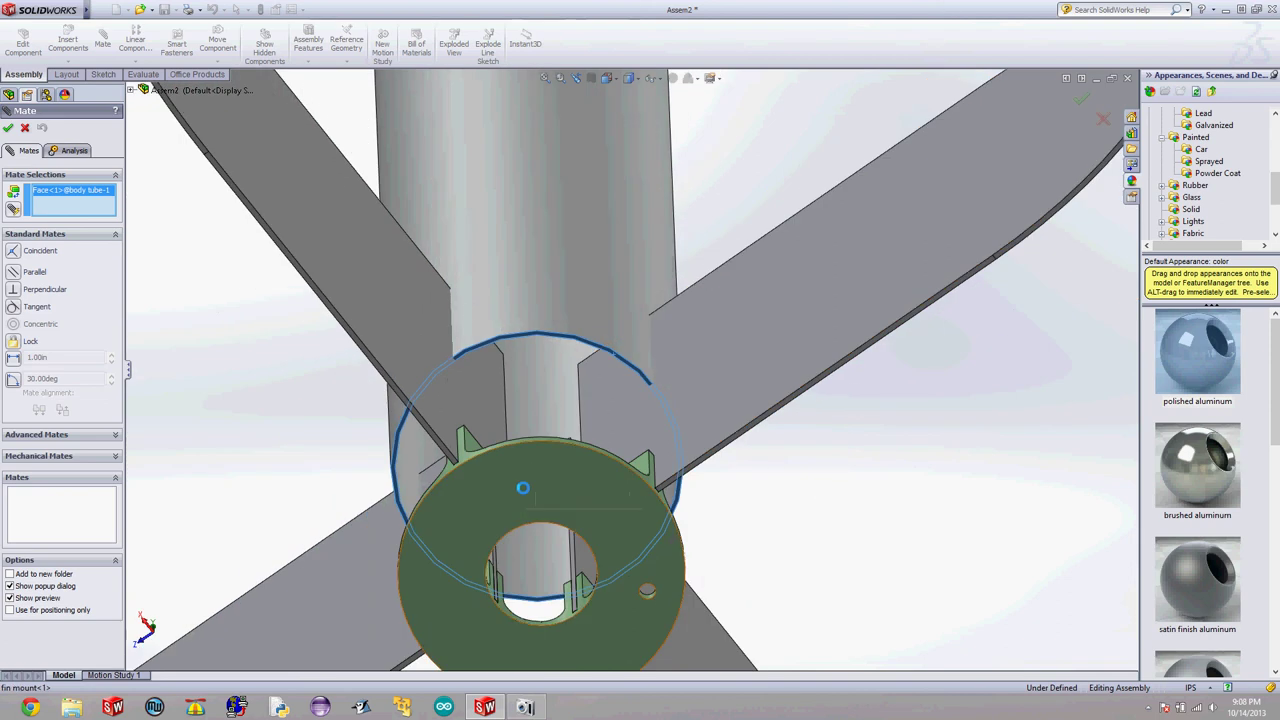
pyautogui.click(522, 487)
pyautogui.scroll(3, 831, 531)
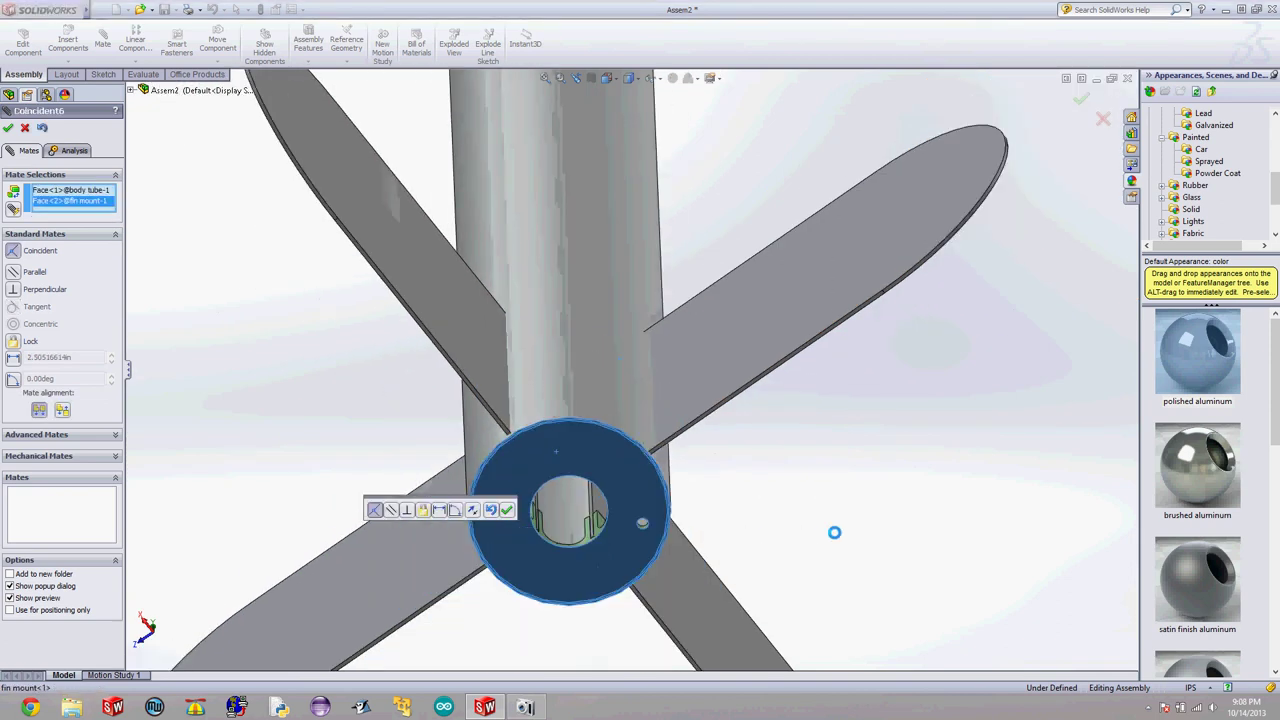
pyautogui.moveTo(853, 525); pyautogui.dragTo(864, 497, button='middle')
pyautogui.scroll(5, 729, 560)
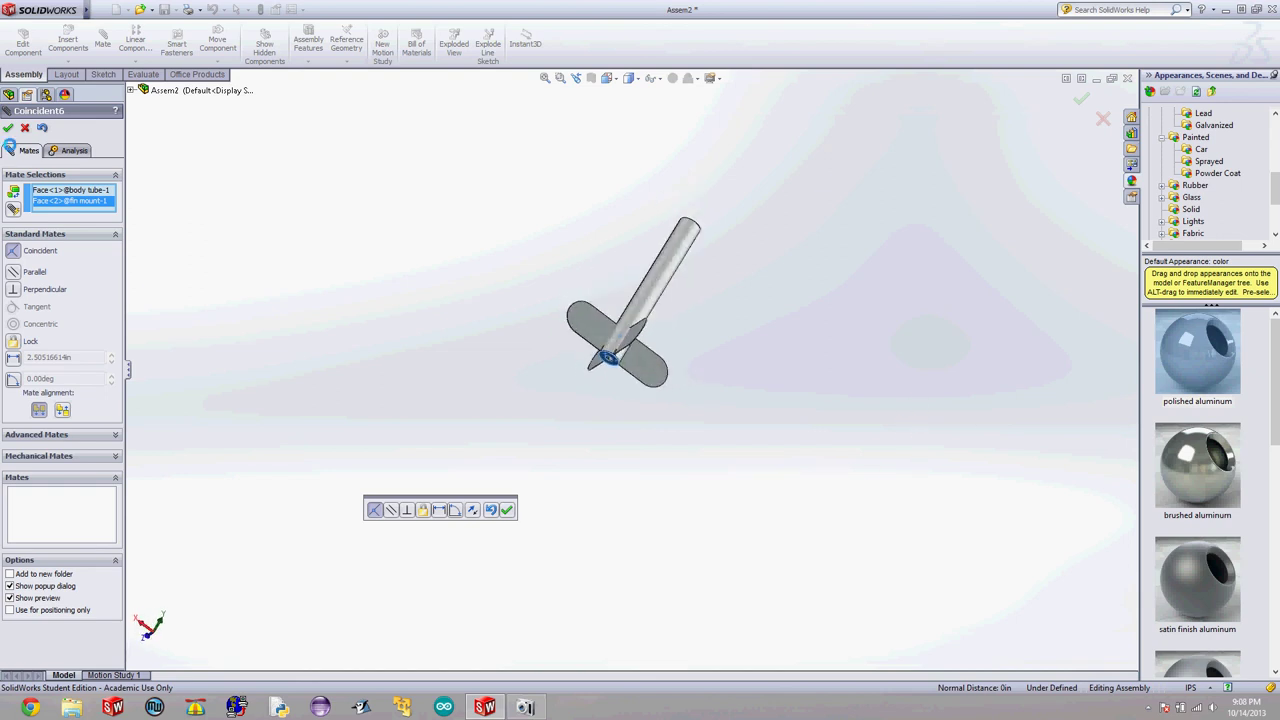
pyautogui.click(10, 127)
pyautogui.moveTo(426, 283); pyautogui.dragTo(452, 333, button='middle')
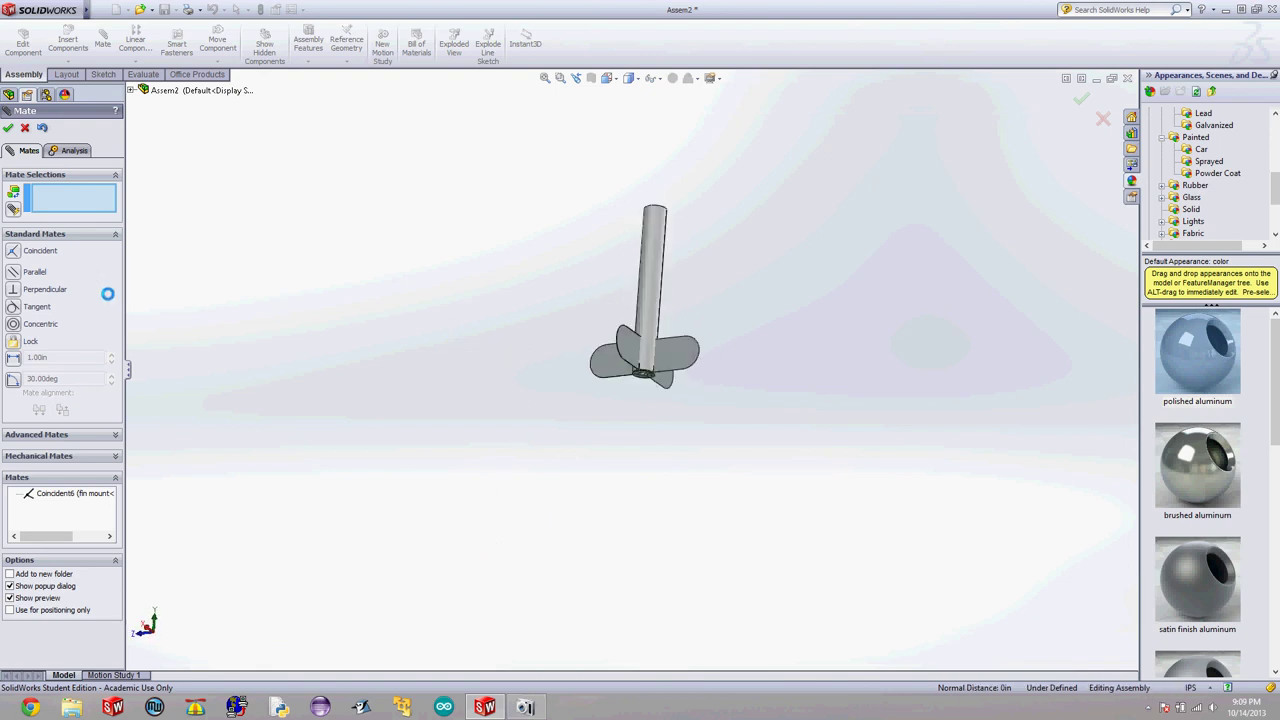
pyautogui.click(10, 128)
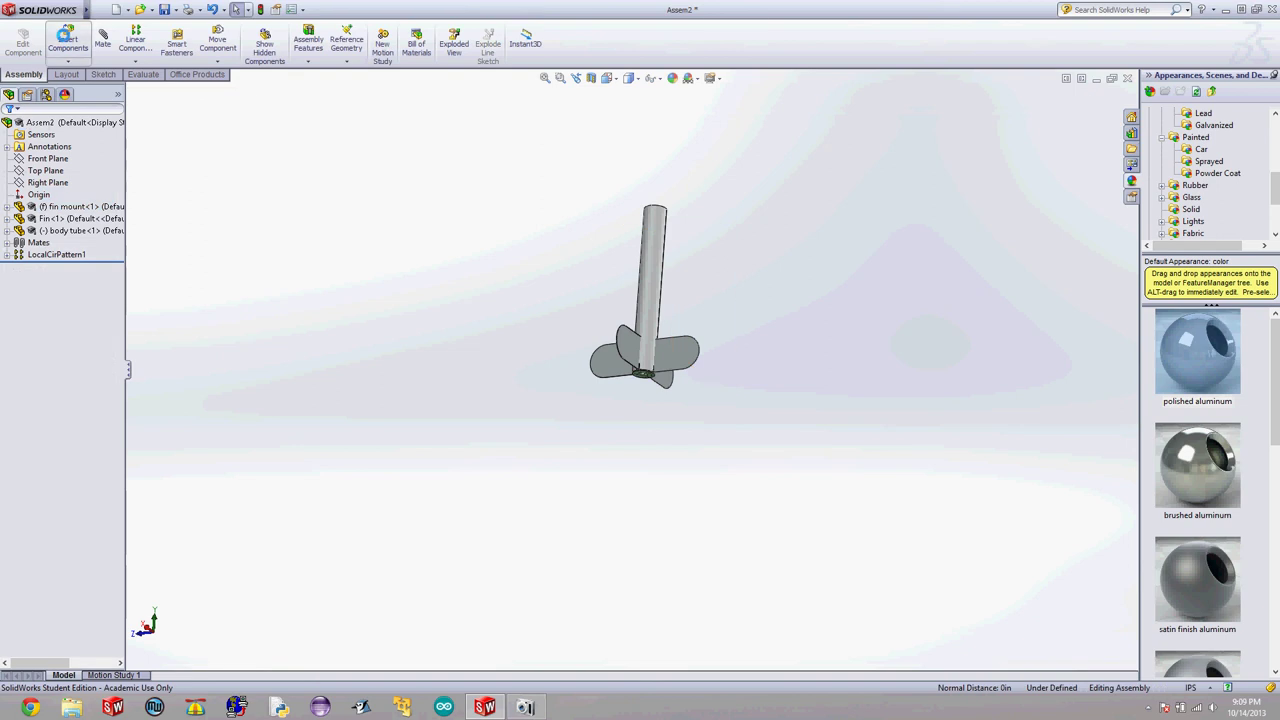
# Insert the elliptical nosecone part and place it in open space beside the body tube's upper end.
pyautogui.click(67, 42)
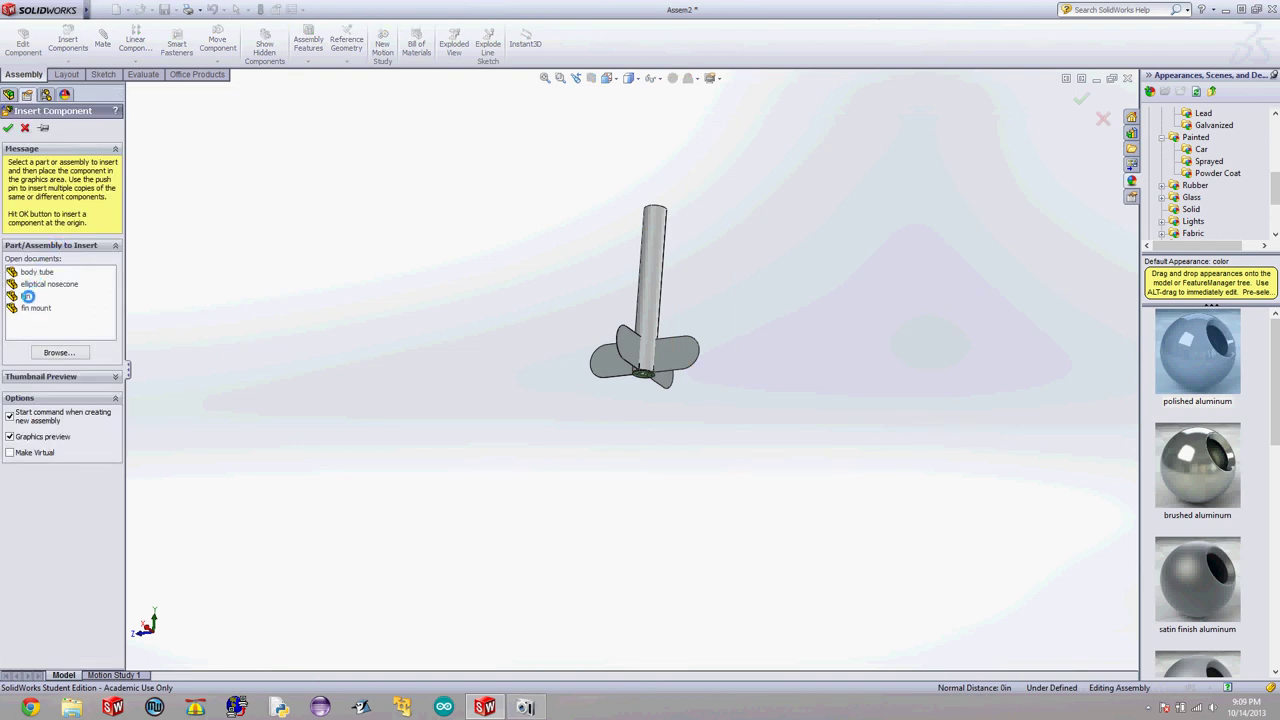
pyautogui.click(48, 284)
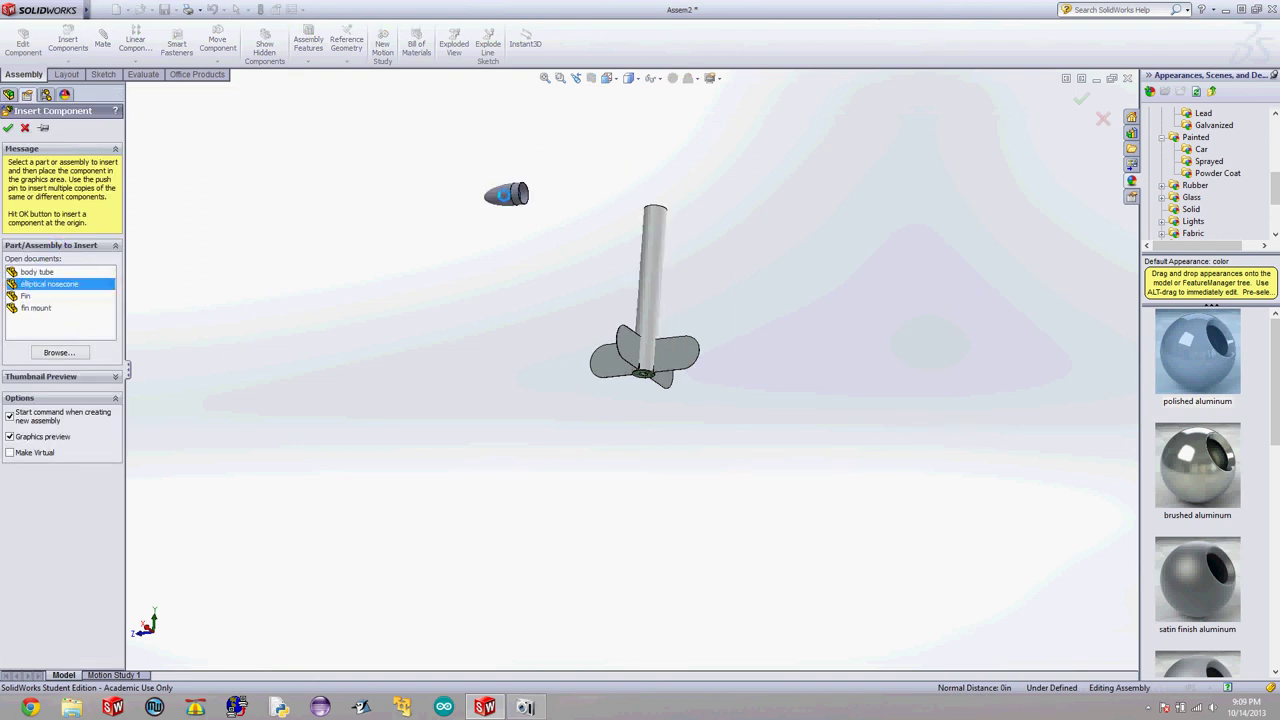
pyautogui.click(505, 194)
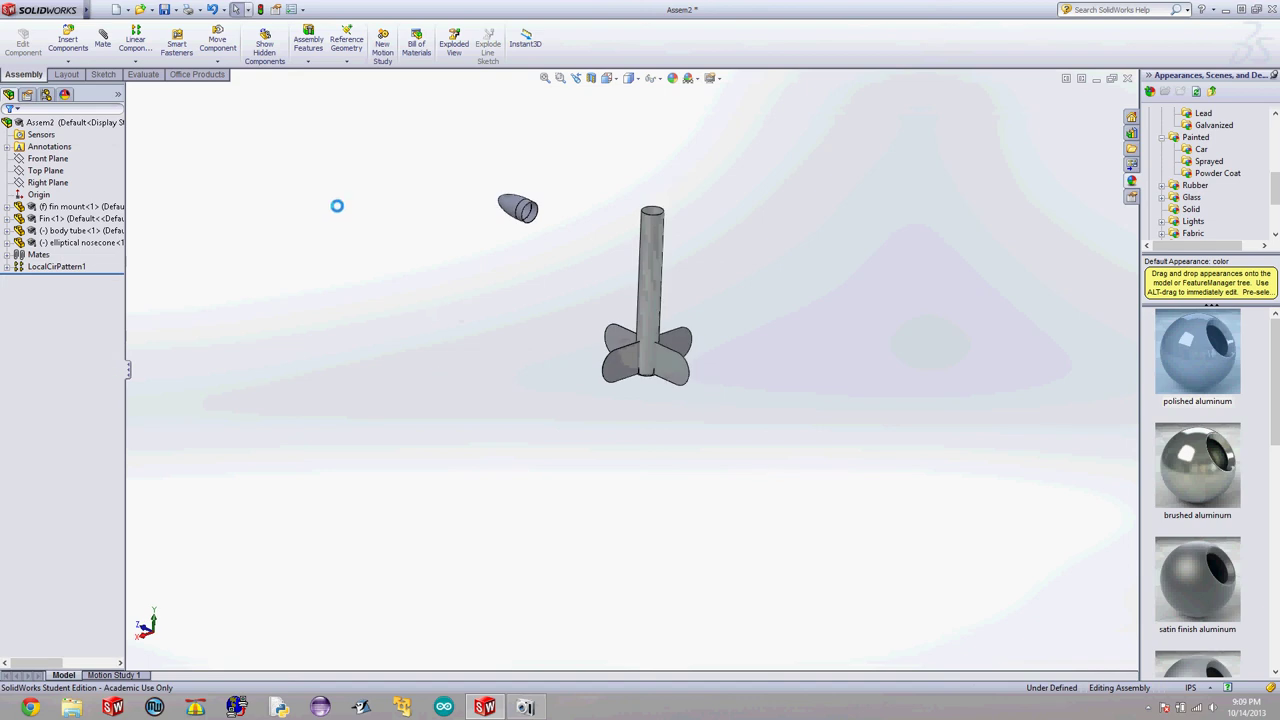
# Add a coincident mate between the circular edge at the nosecone's shoulder and the body tube's upper circular edge.
pyautogui.click(102, 38)
pyautogui.scroll(-8, 557, 189)
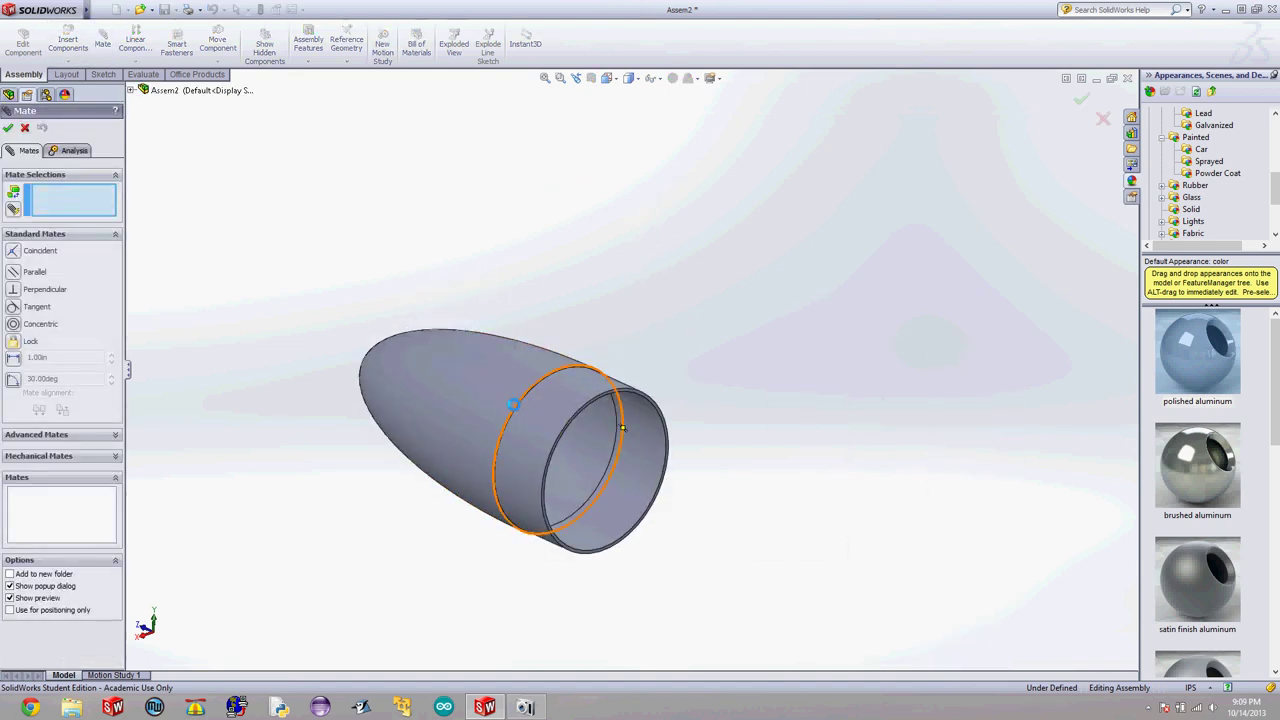
pyautogui.click(506, 418)
pyautogui.scroll(5, 1035, 398)
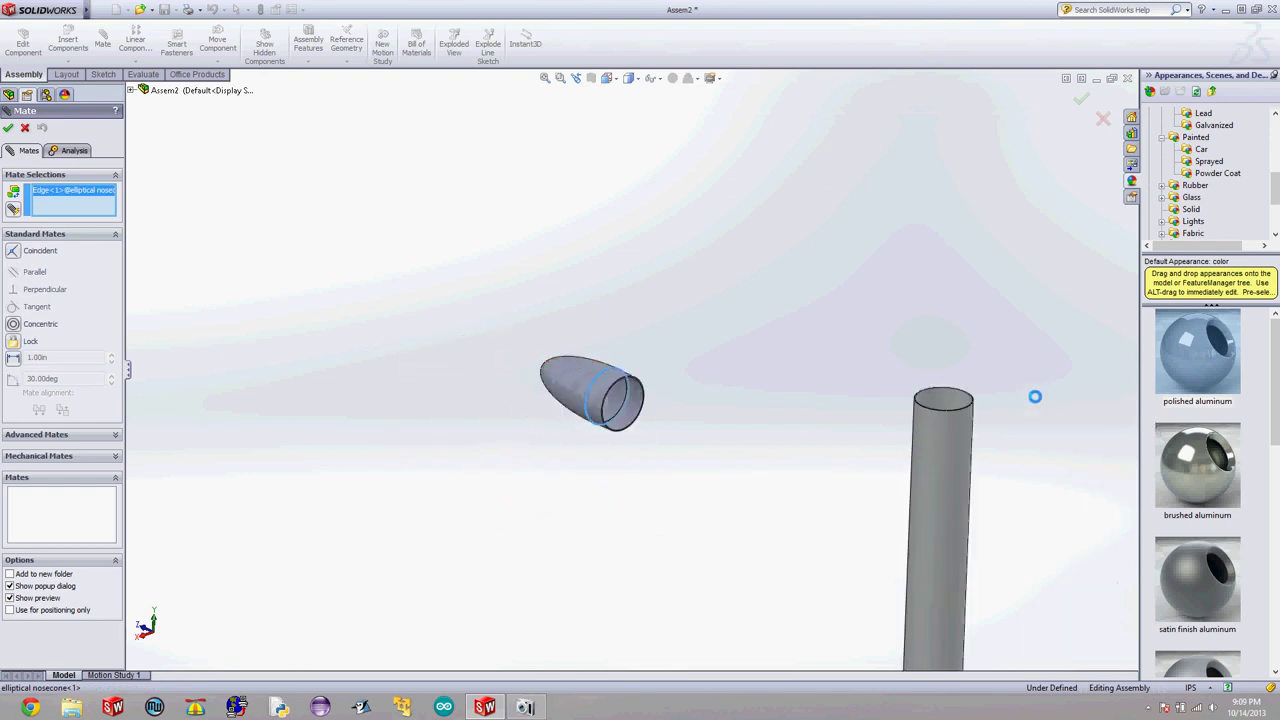
pyautogui.scroll(-5, 1037, 397)
pyautogui.click(677, 395)
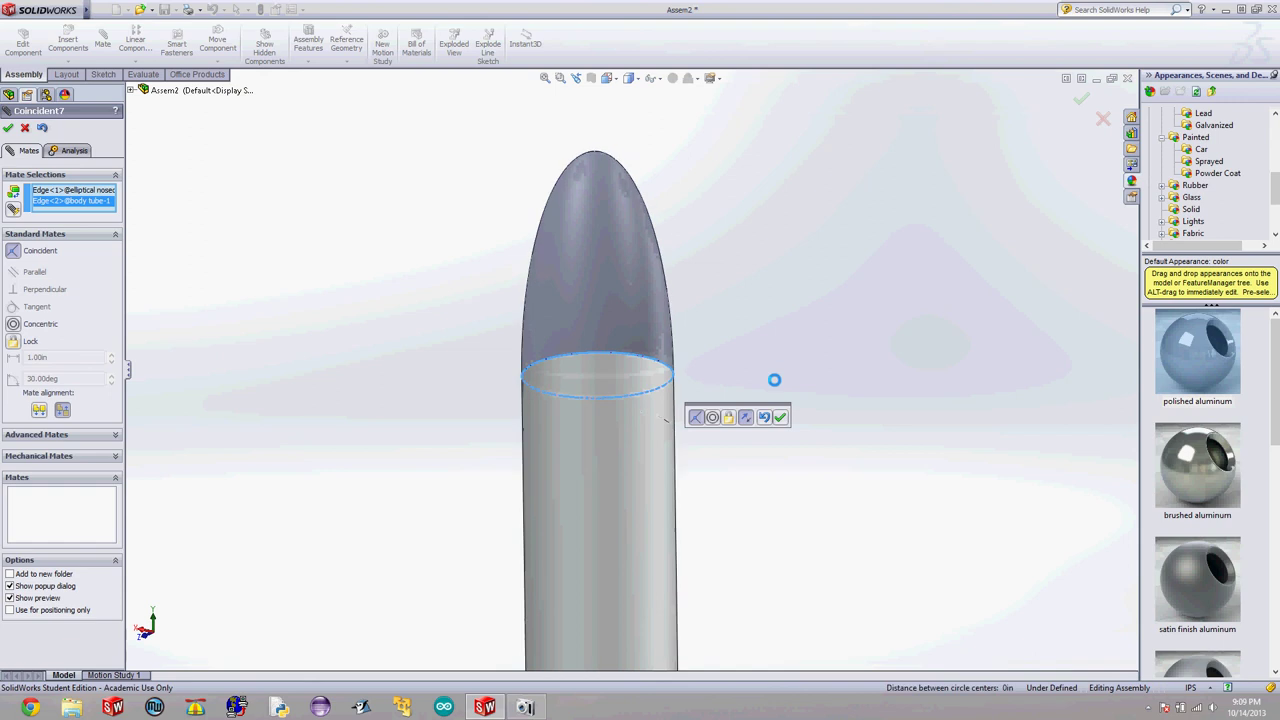
pyautogui.scroll(4, 760, 400)
pyautogui.click(7, 127)
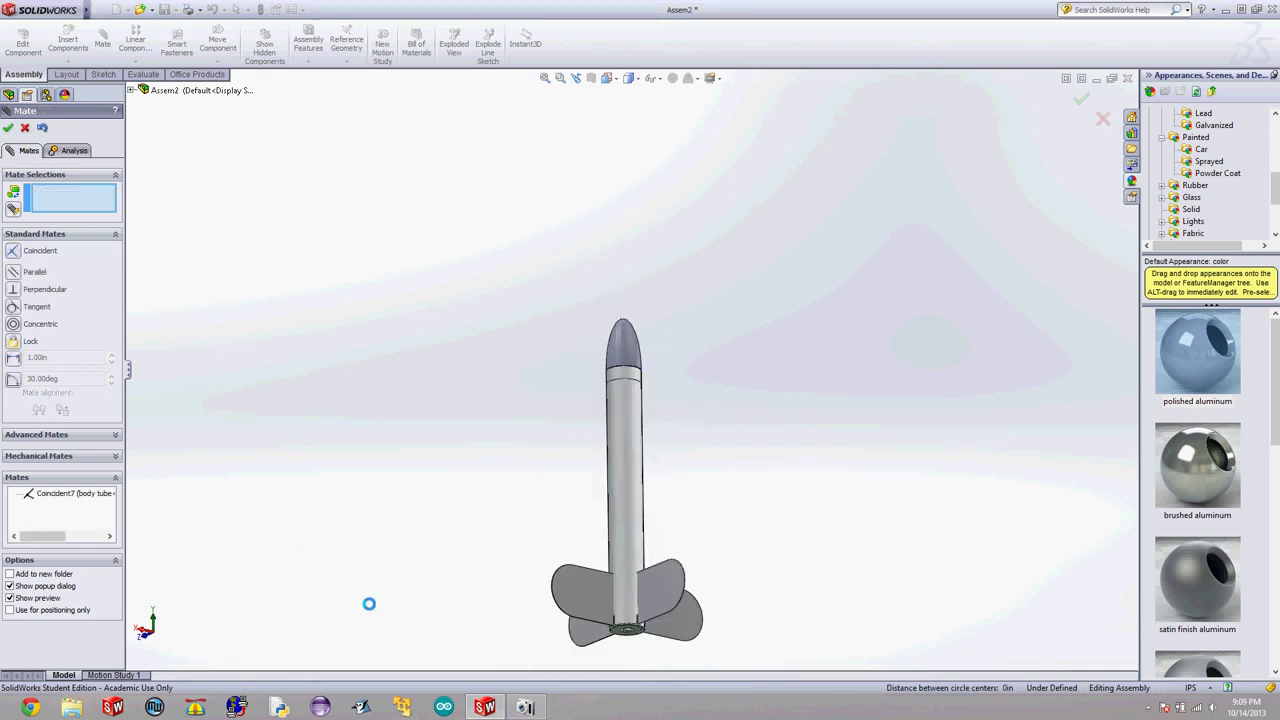
pyautogui.moveTo(453, 431); pyautogui.dragTo(478, 455, button='middle')
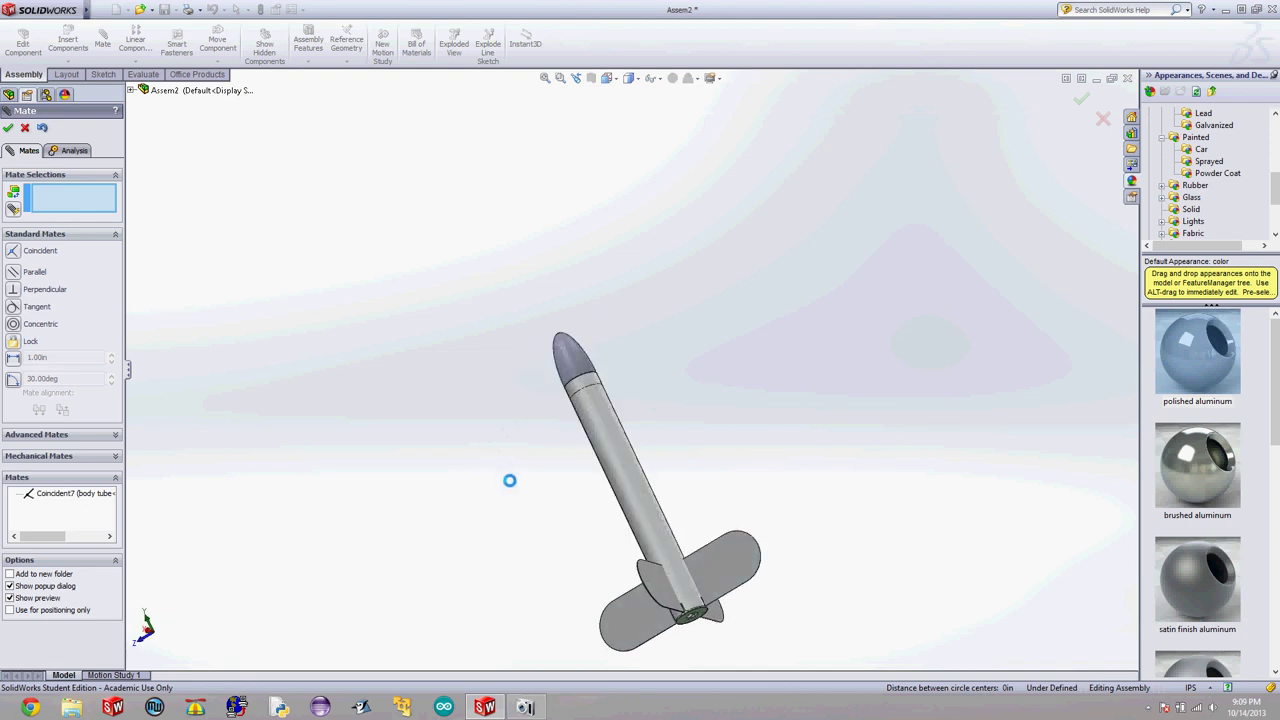
pyautogui.scroll(4, 509, 480)
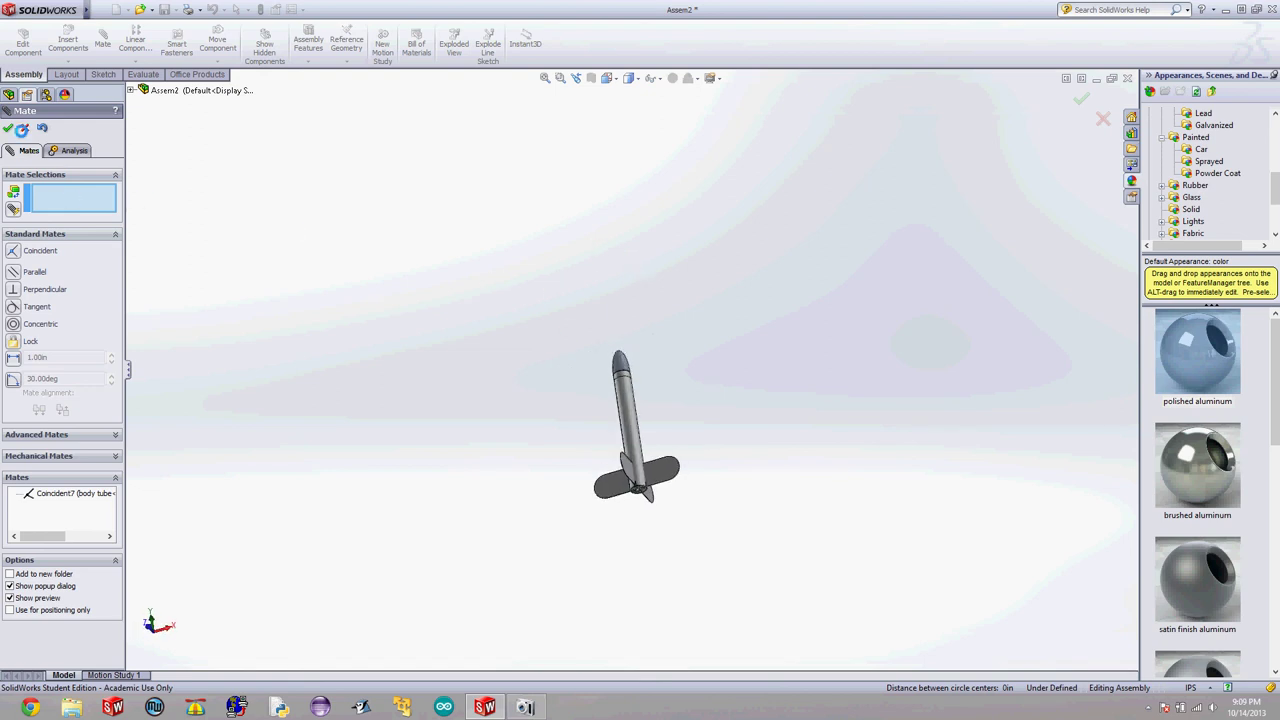
pyautogui.click(21, 130)
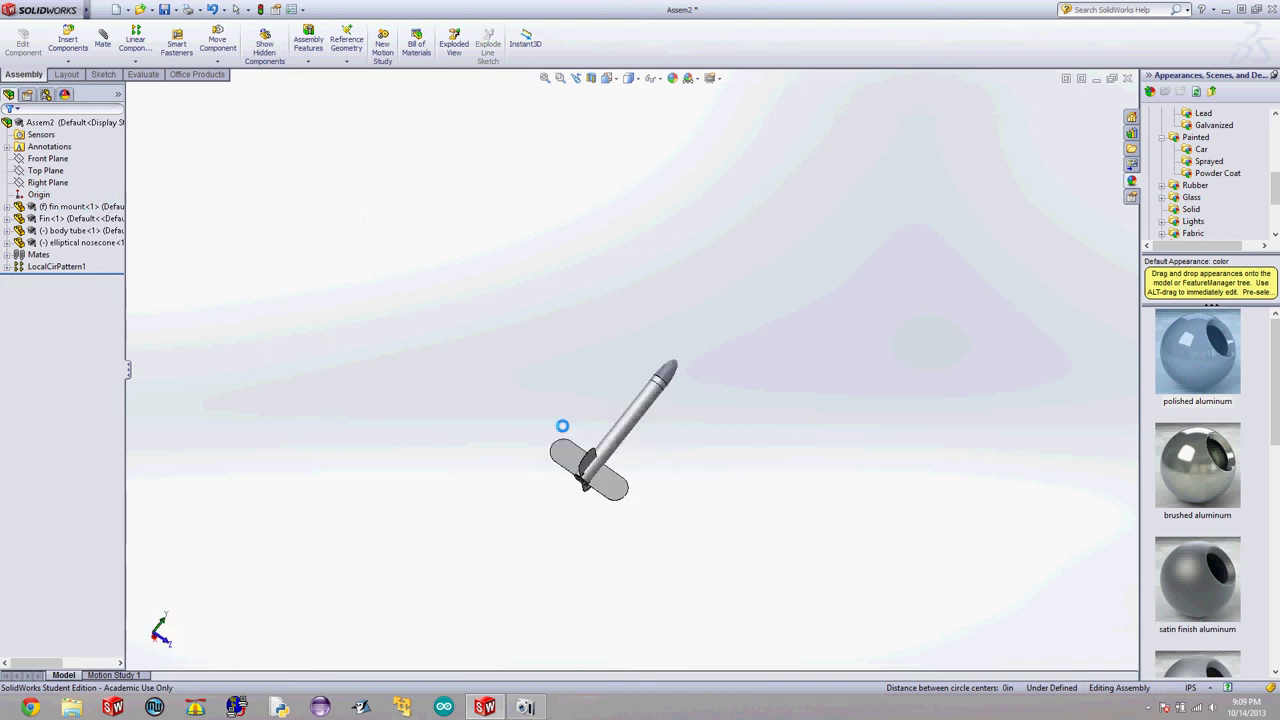